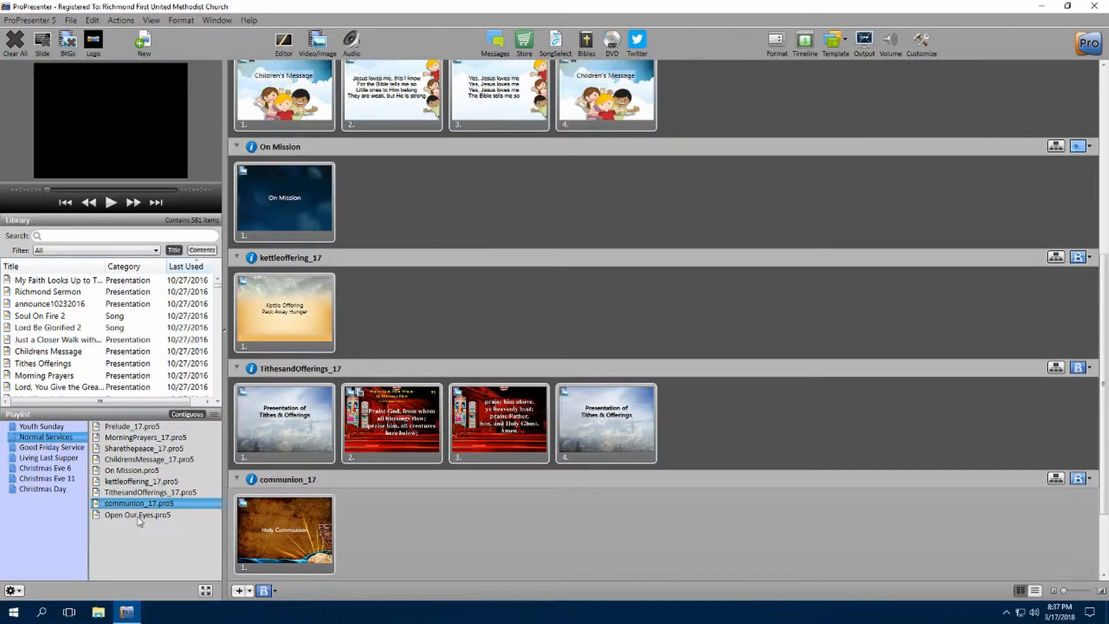
# Step: Remove communion_17, Open Our Eyes and kettleoffering_17 from the Normal Services playlist
pyautogui.rightClick(141, 513)
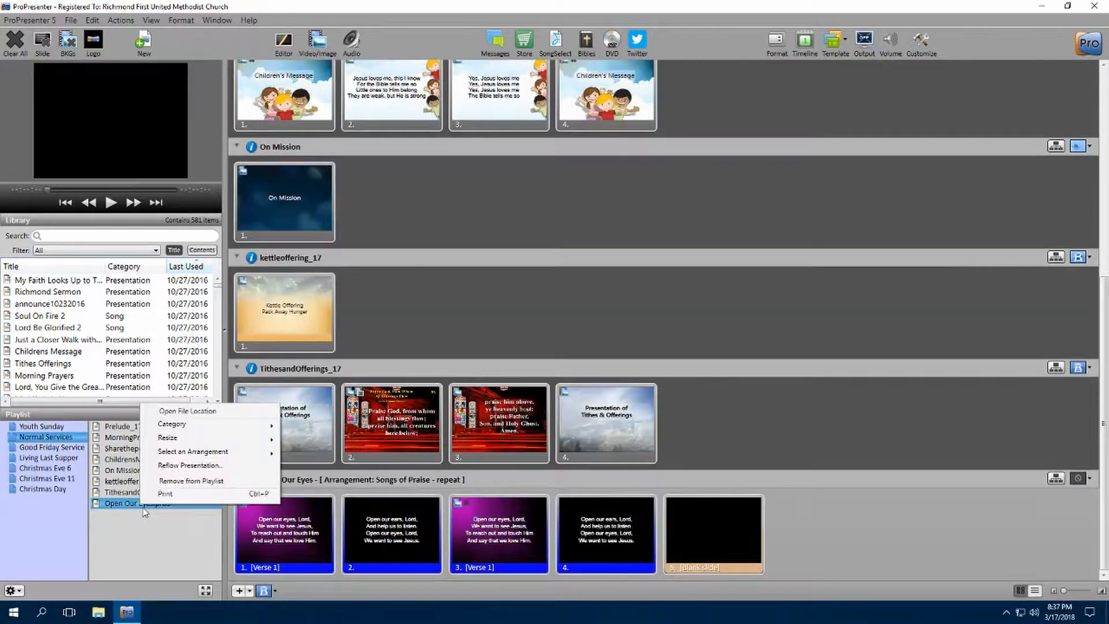
pyautogui.click(177, 482)
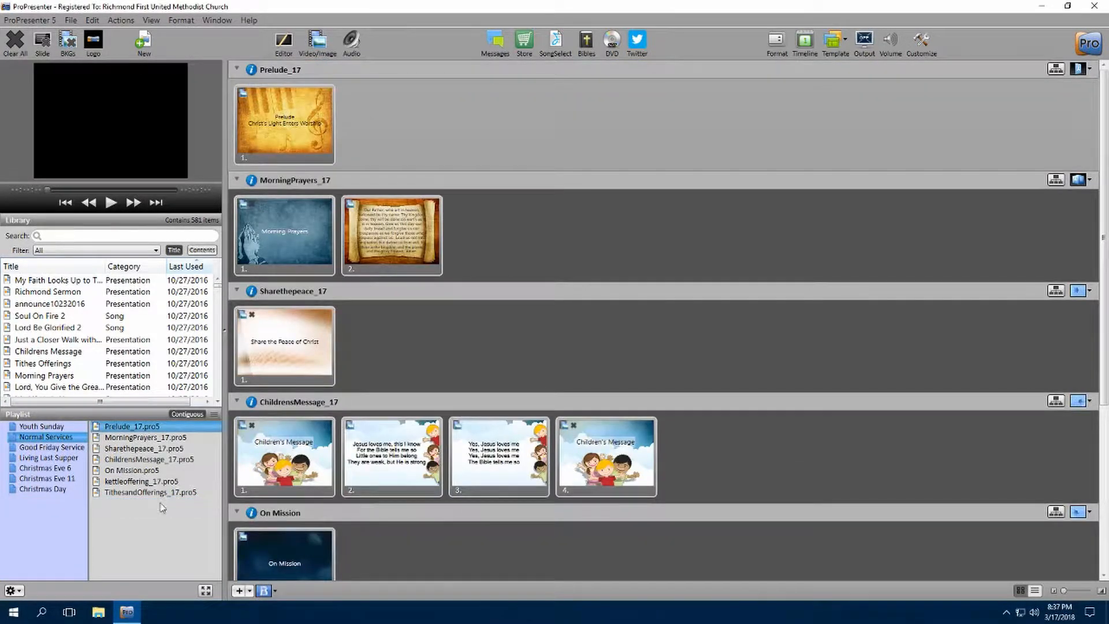
pyautogui.scroll(-5, 482, 522)
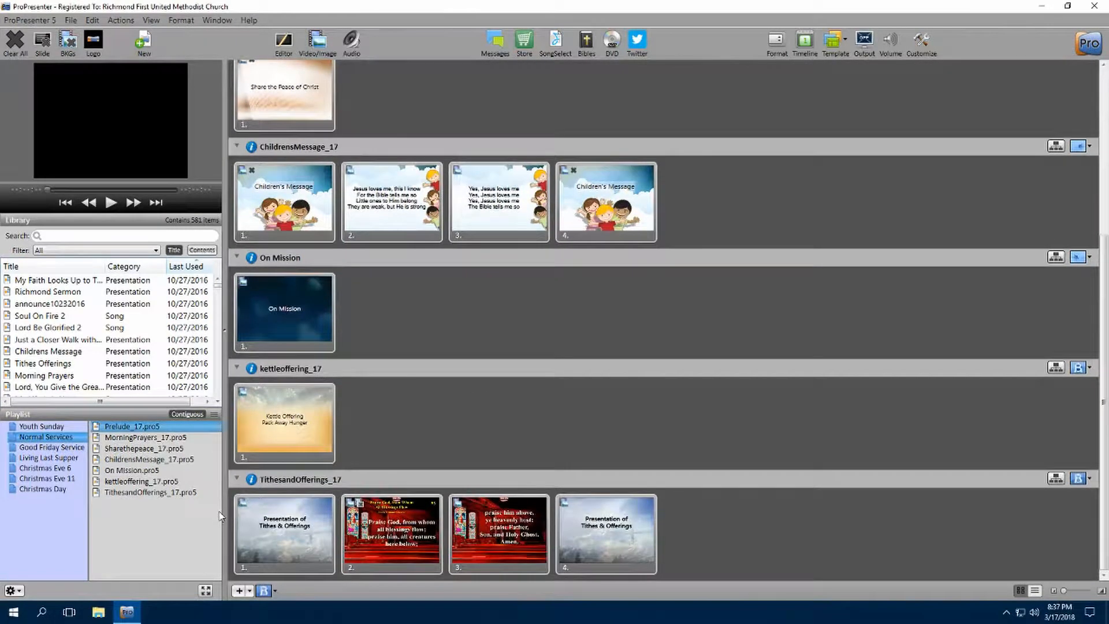
pyautogui.rightClick(166, 482)
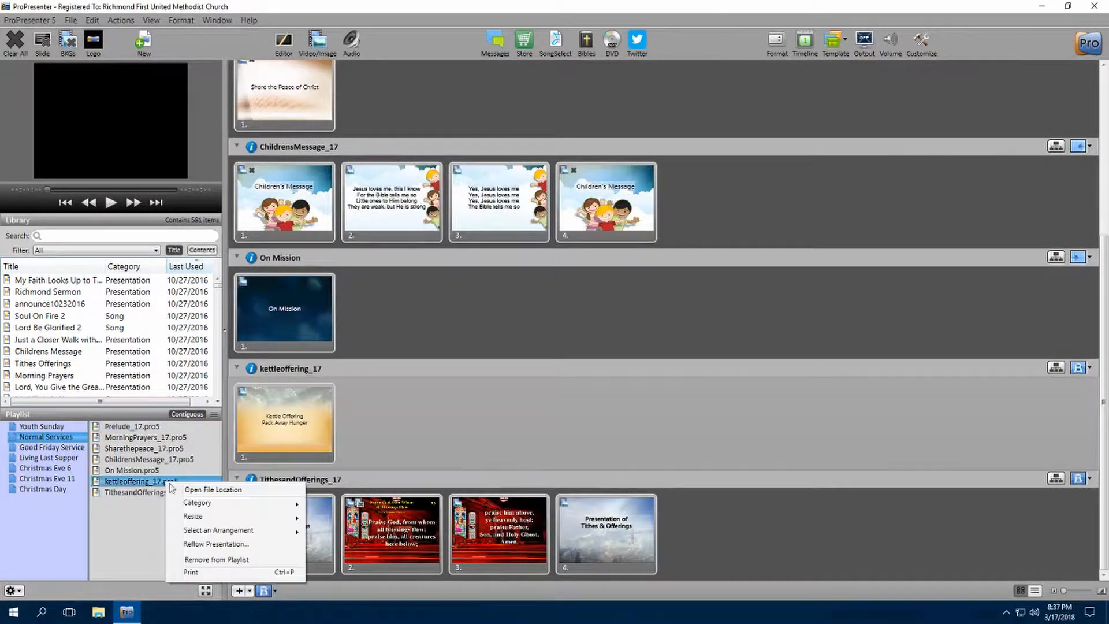
pyautogui.click(215, 561)
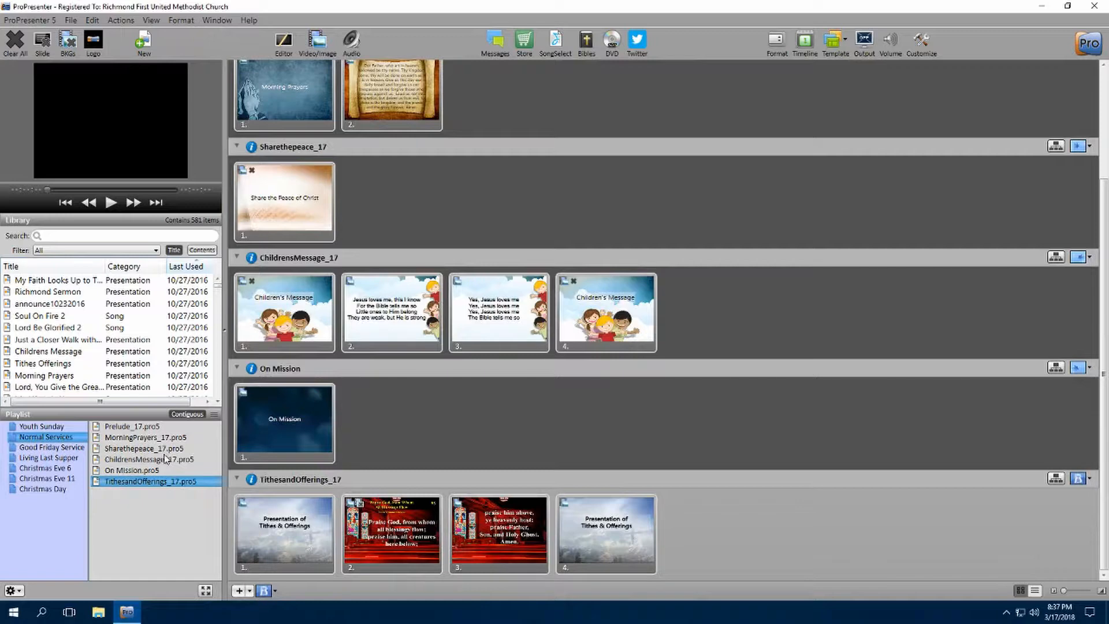
# Step: Switch to File Explorer and open the 2018 Bulletins folder on the Bulletins Drive (S:)
pyautogui.click(97, 613)
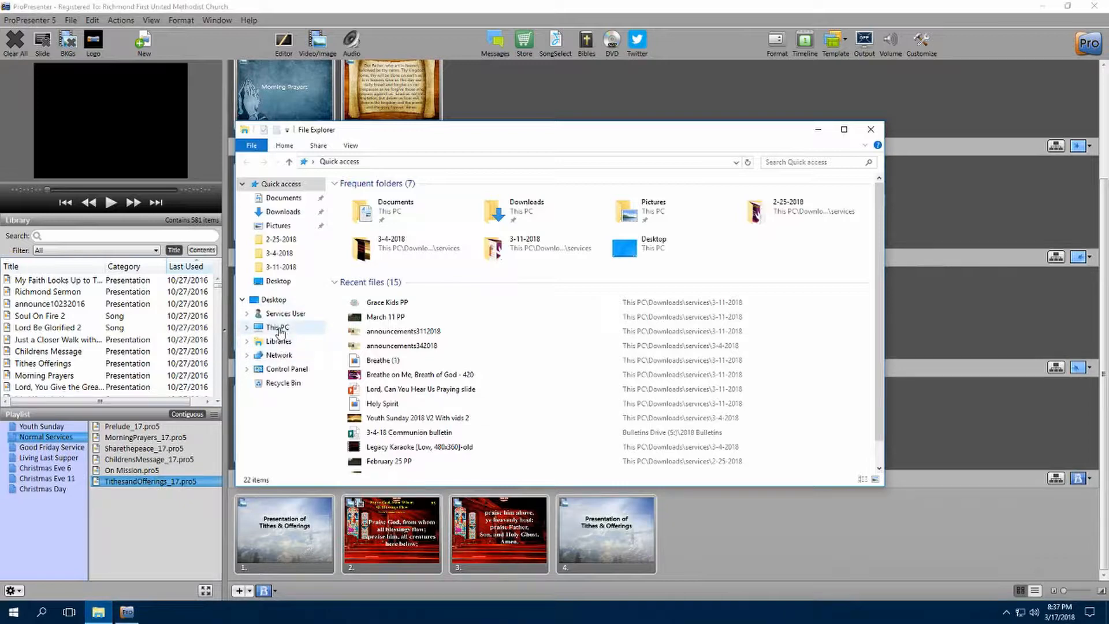
pyautogui.click(278, 328)
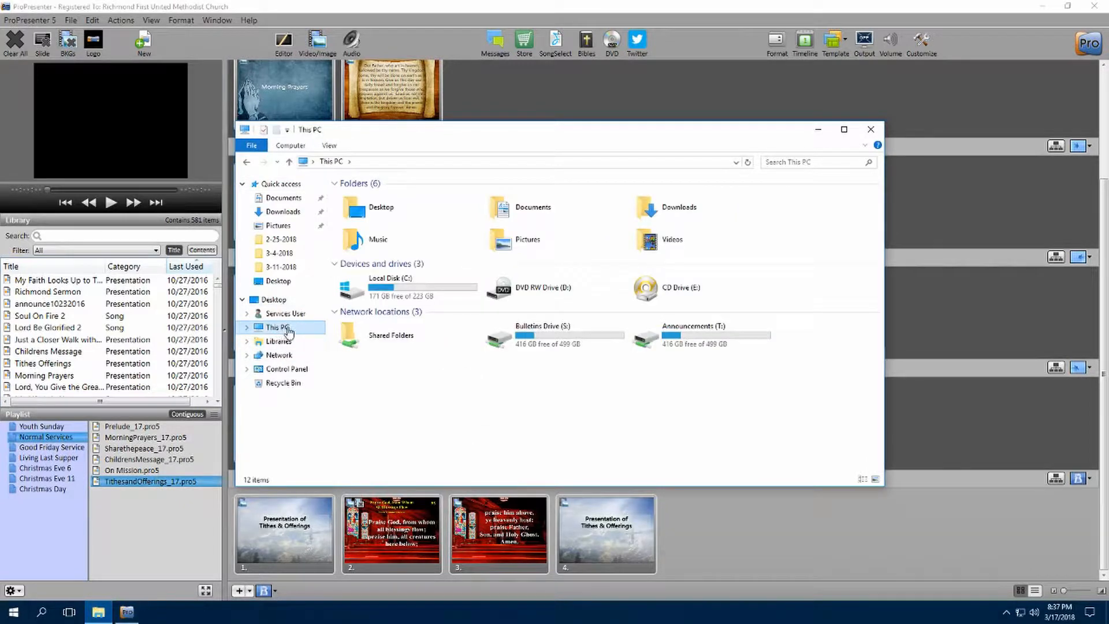
pyautogui.doubleClick(564, 338)
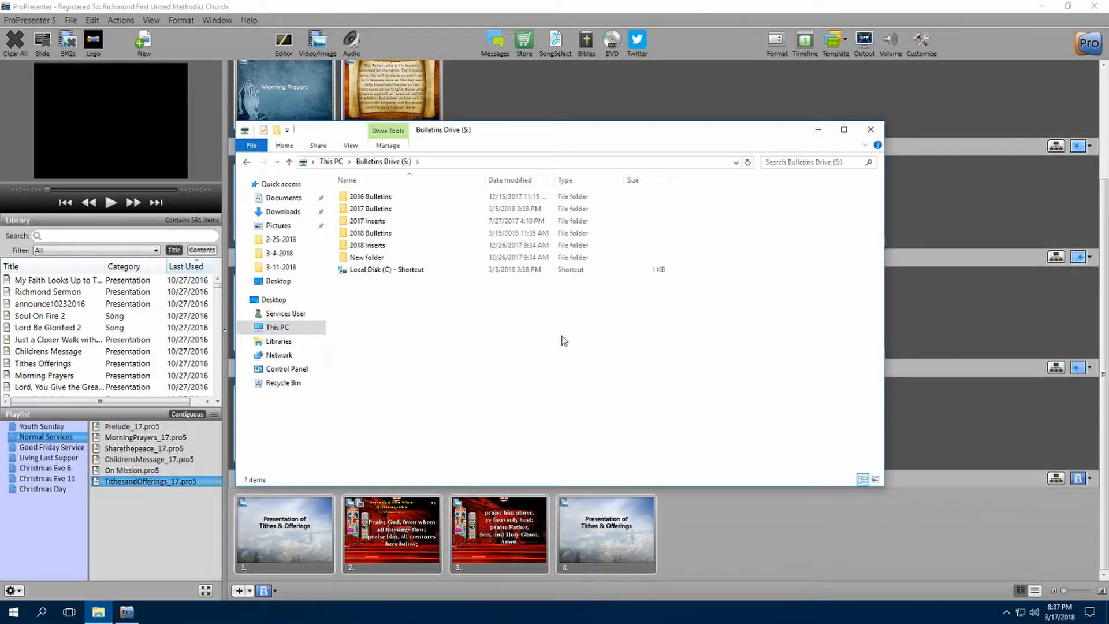
pyautogui.doubleClick(377, 233)
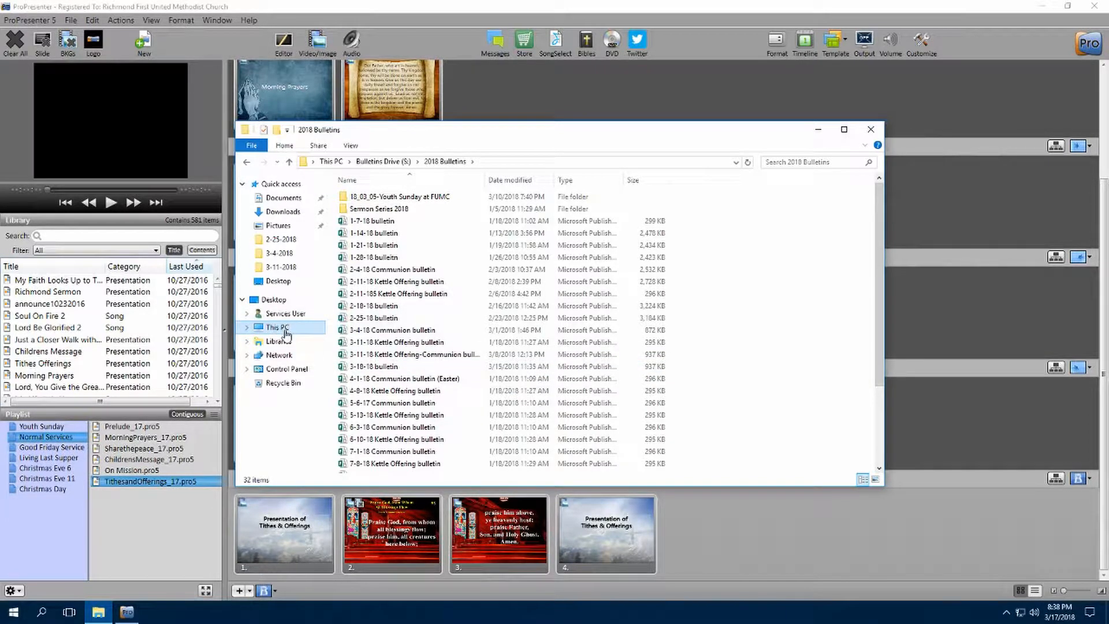
# Step: Open a second File Explorer window showing the services folder inside Downloads
pyautogui.rightClick(286, 334)
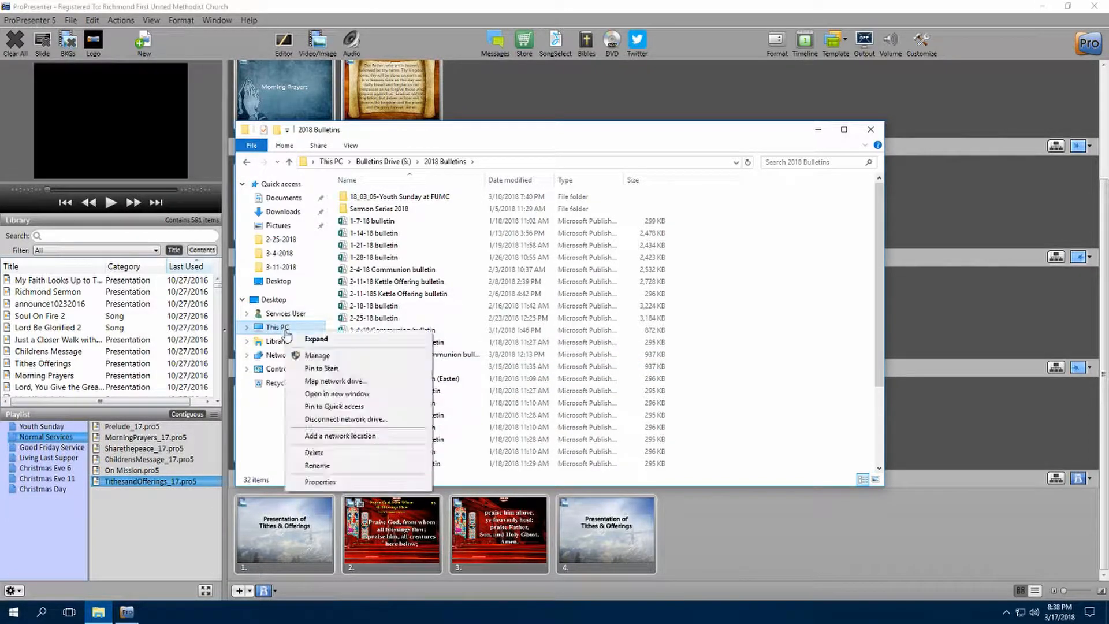
pyautogui.click(337, 394)
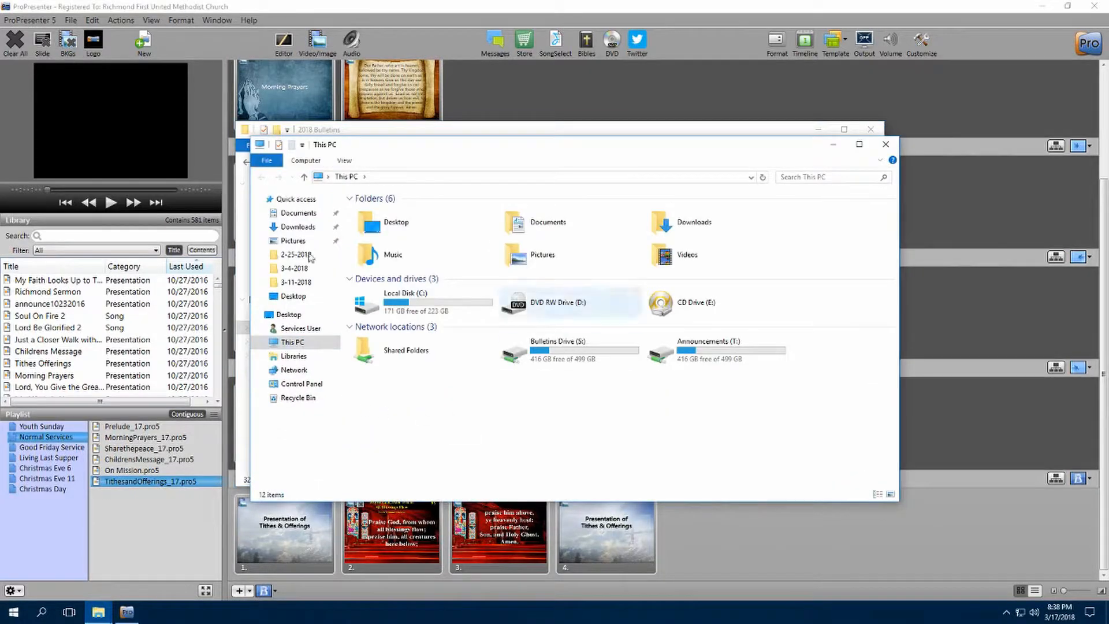
pyautogui.click(291, 227)
pyautogui.doubleClick(390, 232)
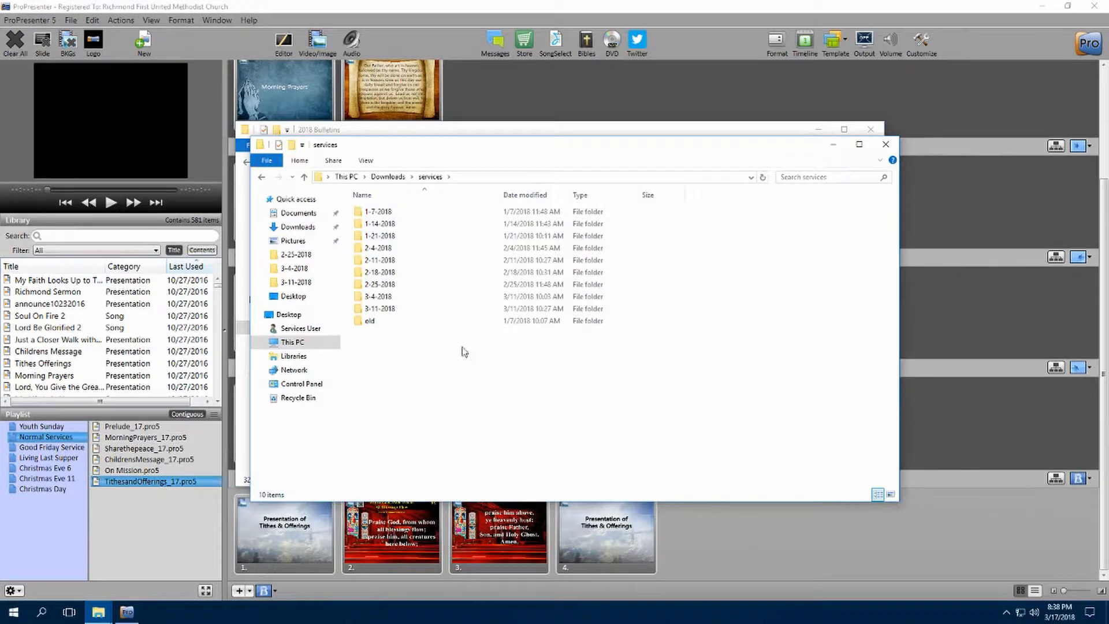
# Step: Create a folder named 3-18-2018 inside the services folder and open it
pyautogui.rightClick(462, 348)
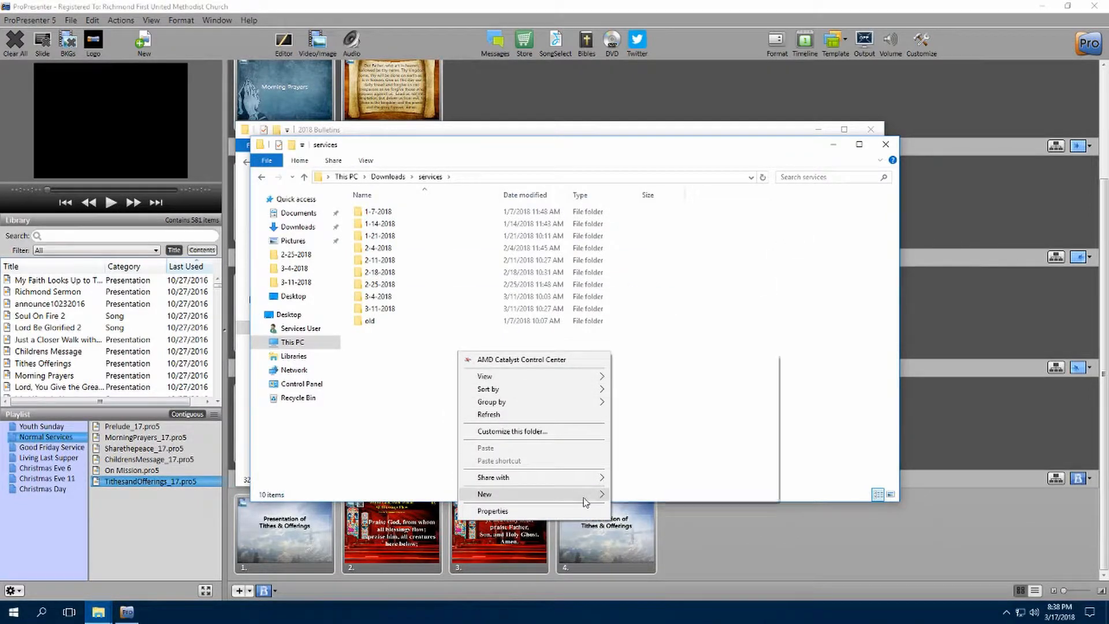
pyautogui.moveTo(585, 502)
pyautogui.click(638, 365)
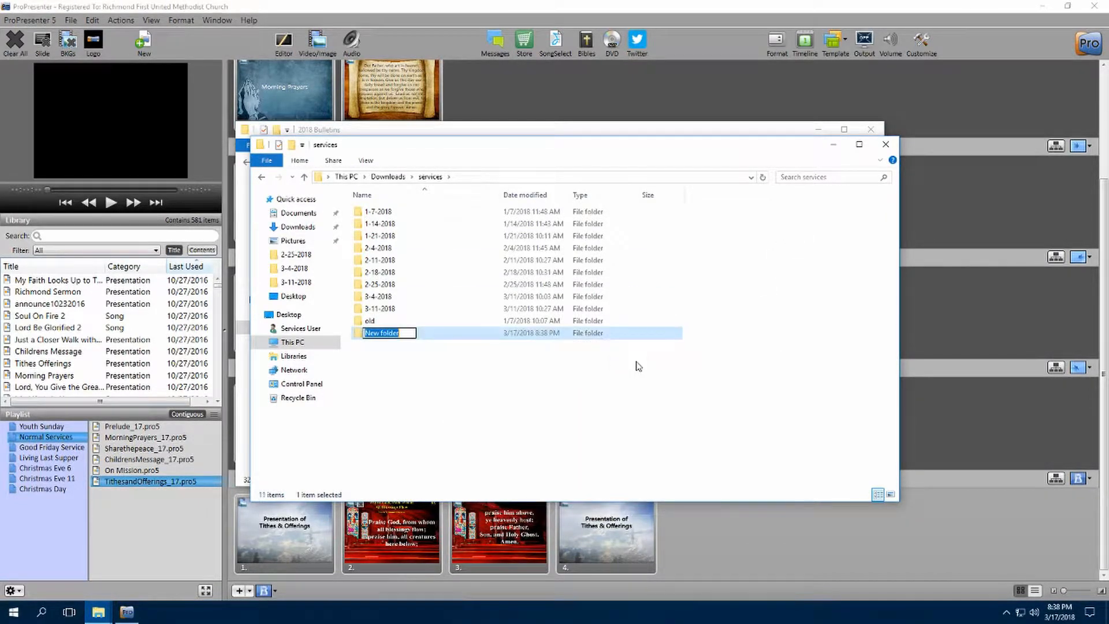
pyautogui.write('3-18-2018')
pyautogui.click(433, 395)
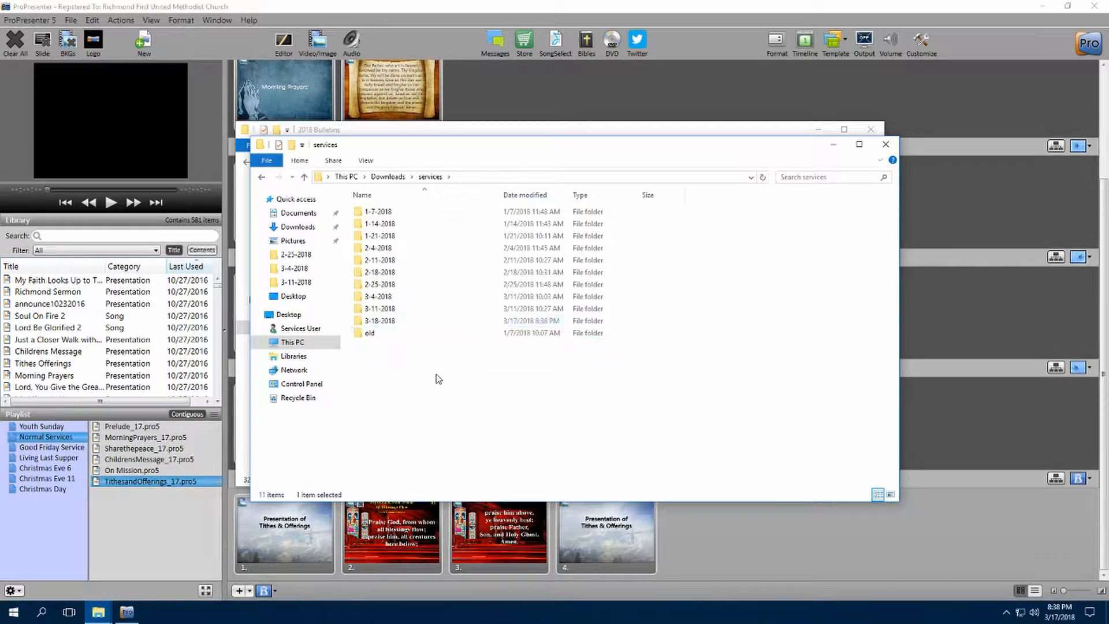
pyautogui.doubleClick(409, 322)
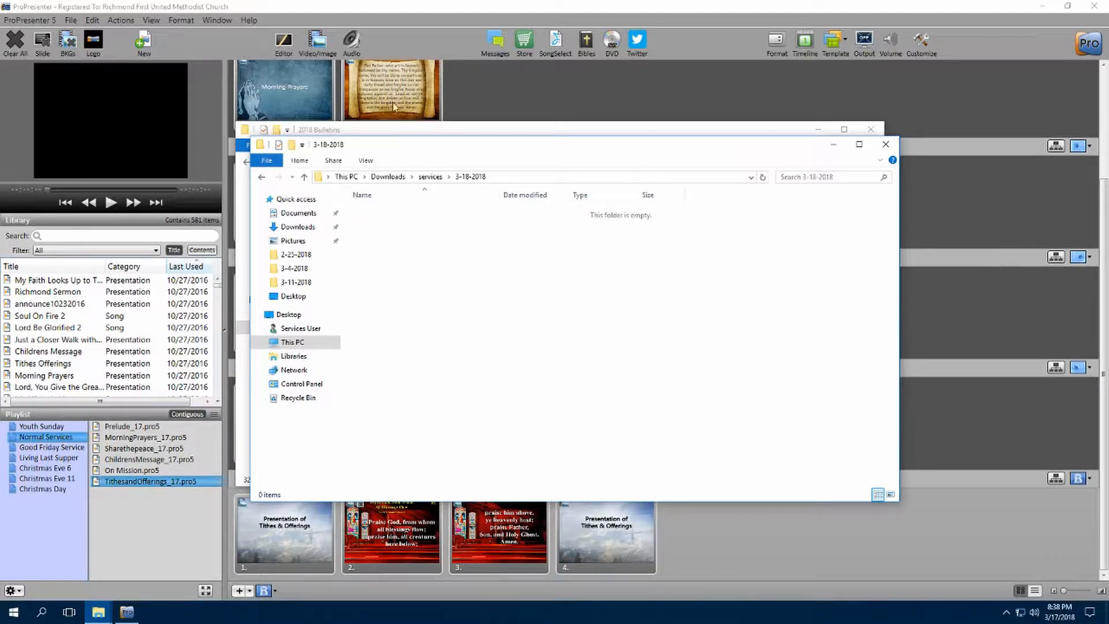
# Step: Place the two folder windows side by side and copy the 3-18-18 bulletin into the 3-18-2018 folder, then minimize the 2018 Bulletins window
pyautogui.moveTo(386, 145); pyautogui.dragTo(577, 149)
pyautogui.moveTo(341, 139); pyautogui.dragTo(114, 59)
pyautogui.click(852, 159)
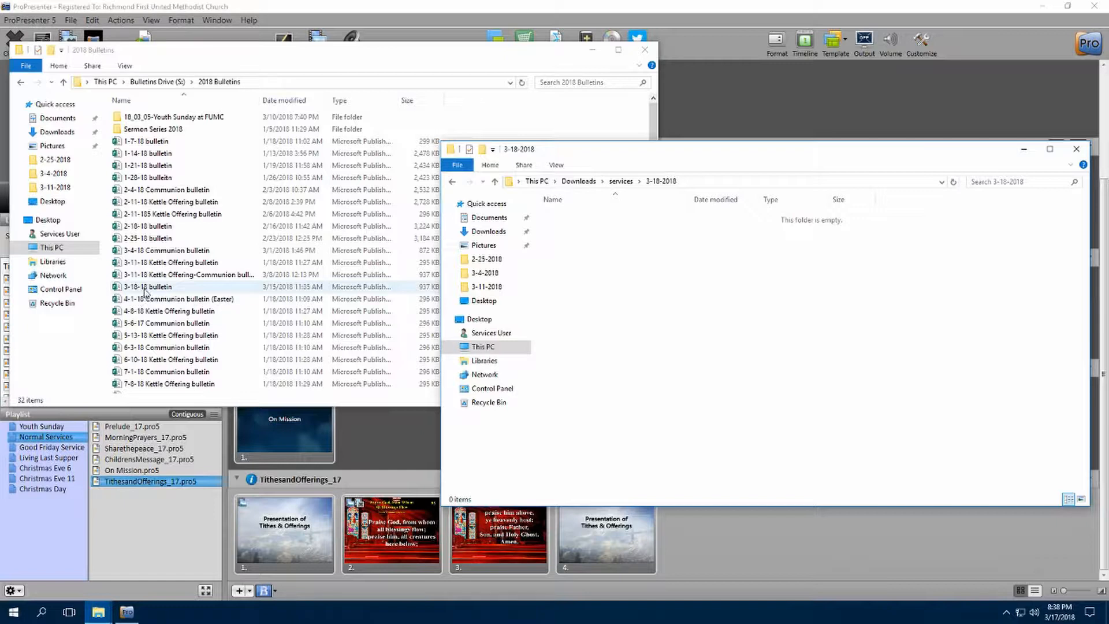
pyautogui.moveTo(134, 290); pyautogui.dragTo(631, 314)
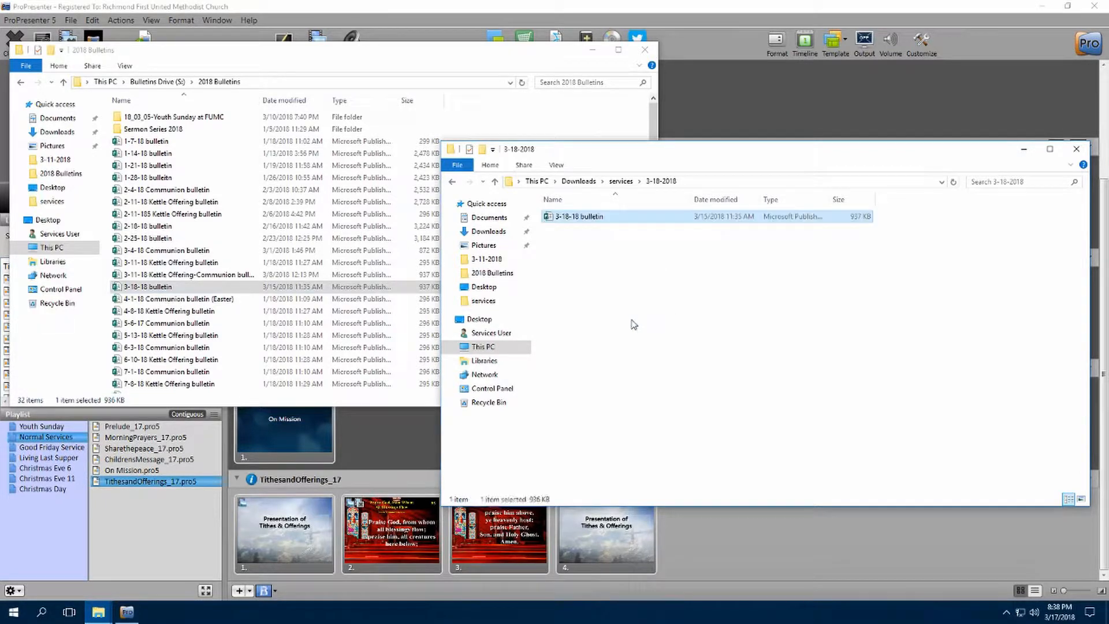
pyautogui.click(593, 54)
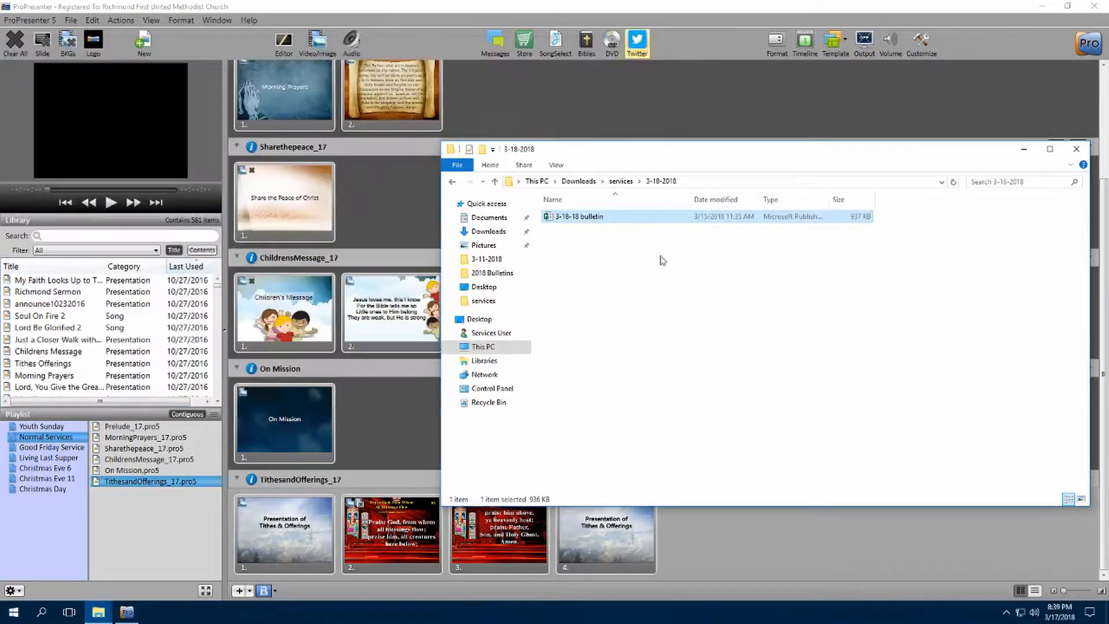
# Step: In a new File Explorer window, open the Services > 3-18-2018 folder on the Presentations (P:) drive
pyautogui.rightClick(494, 353)
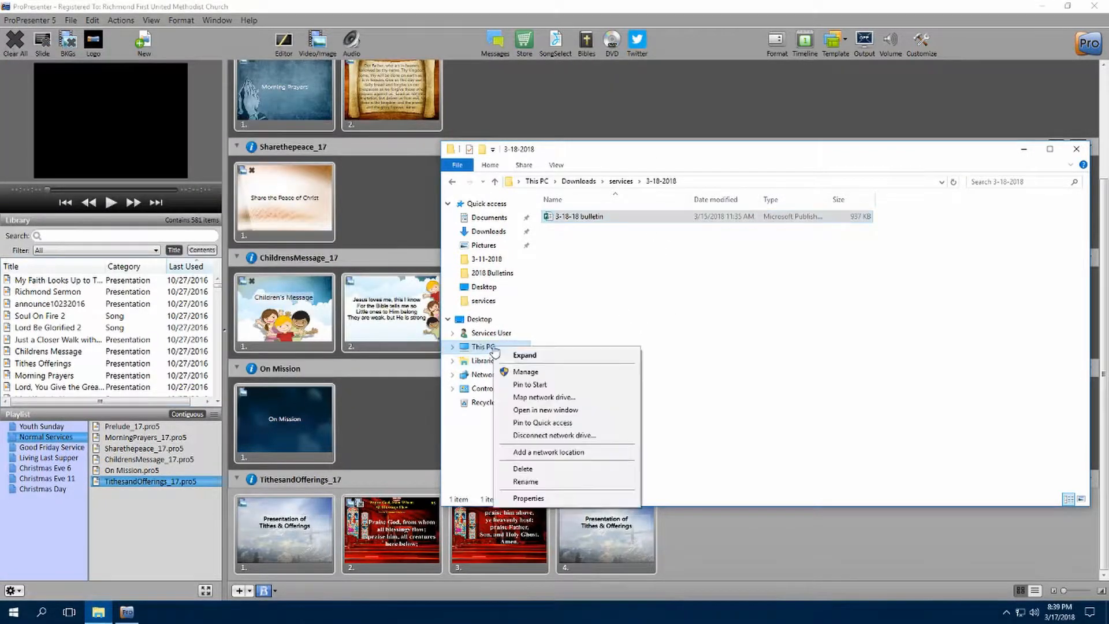
pyautogui.click(543, 410)
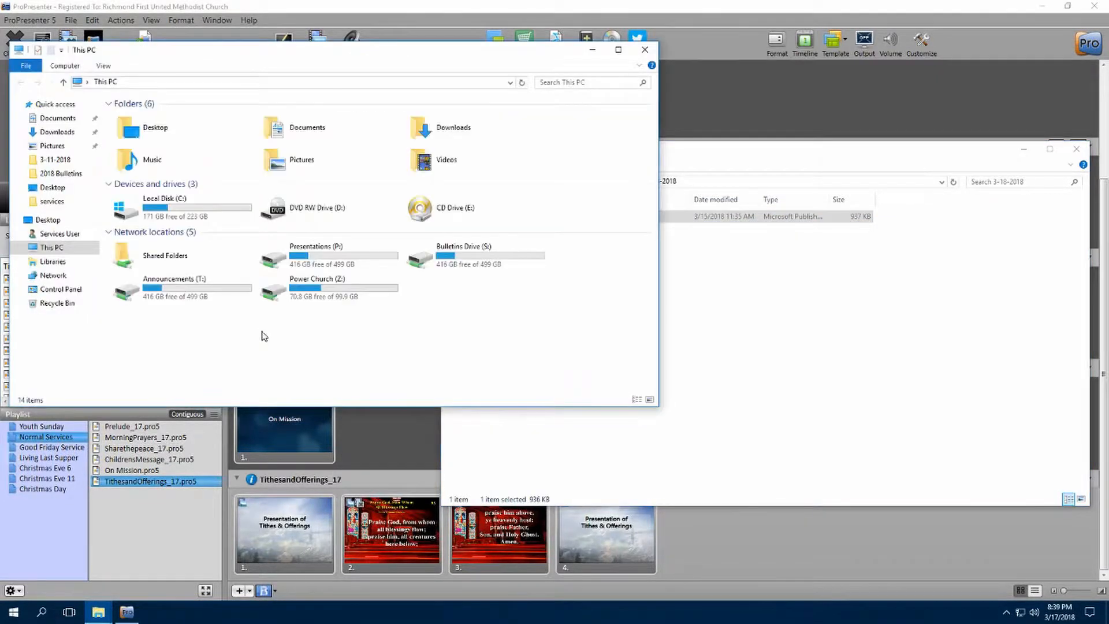
pyautogui.doubleClick(339, 256)
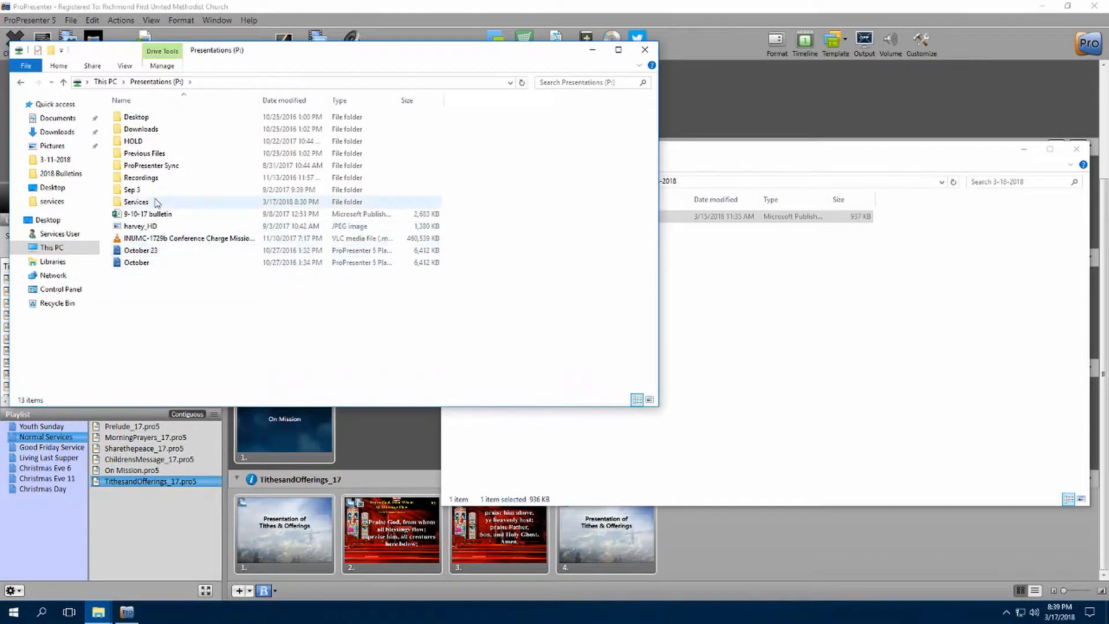
pyautogui.doubleClick(154, 202)
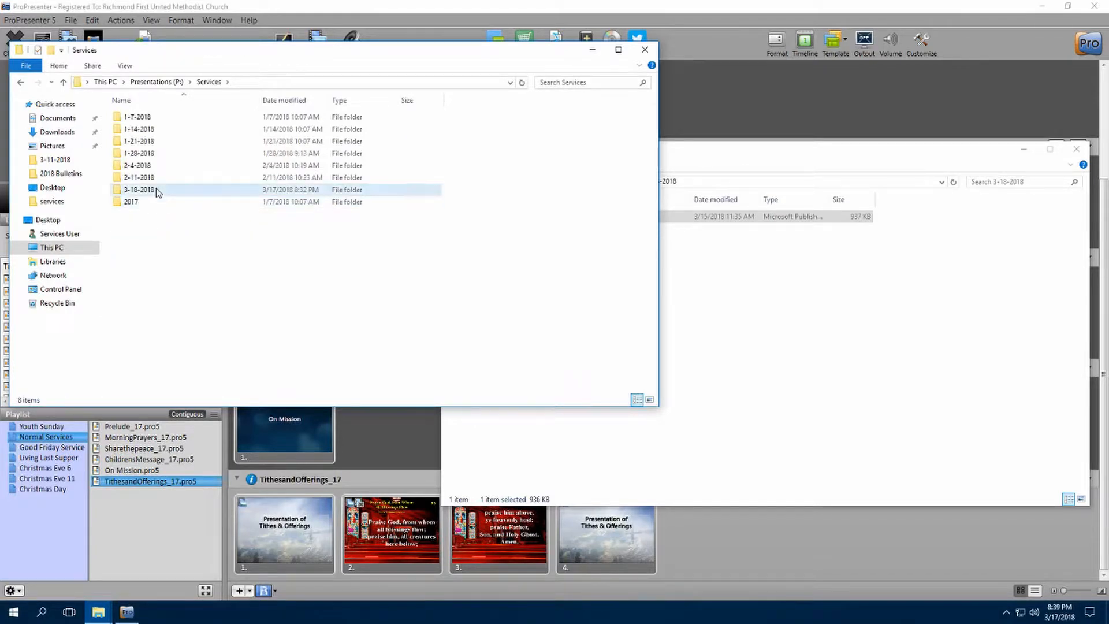
pyautogui.doubleClick(156, 188)
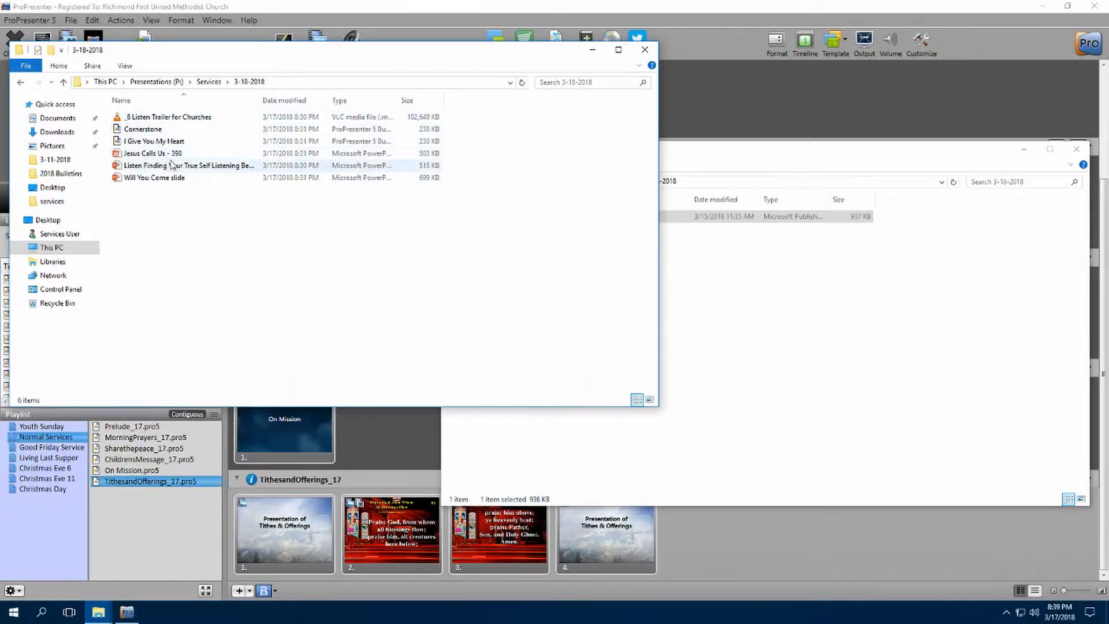
# Step: Copy all files from the Presentations drive's 3-18-2018 folder into the 3-18-2018 folder under Downloads\services
pyautogui.moveTo(185, 192); pyautogui.dragTo(157, 113)
pyautogui.moveTo(245, 153); pyautogui.dragTo(879, 391)
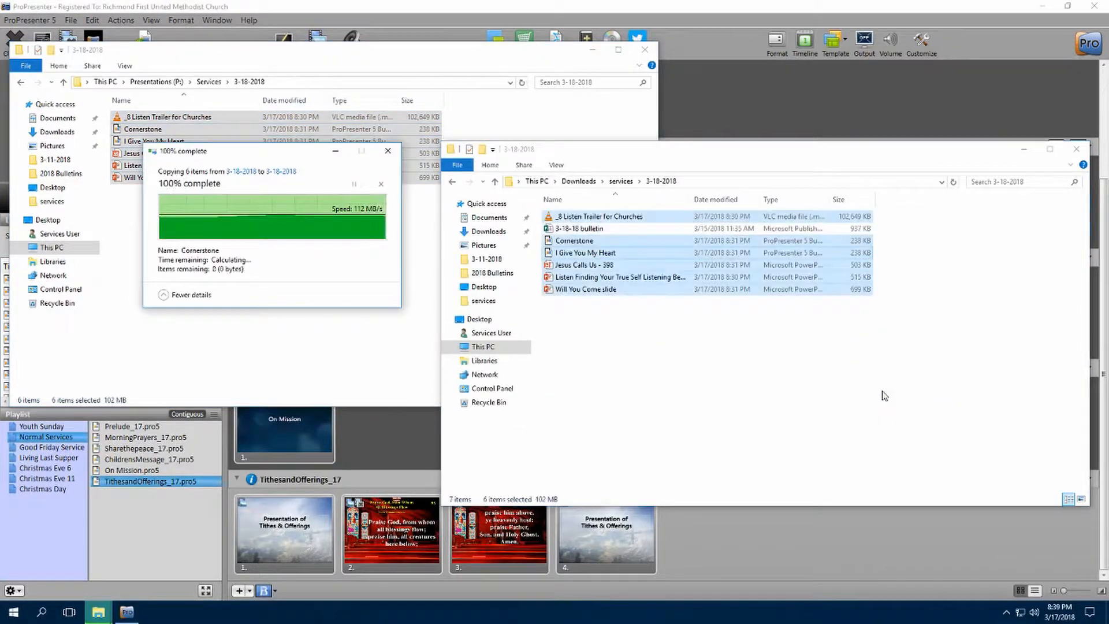
pyautogui.click(684, 376)
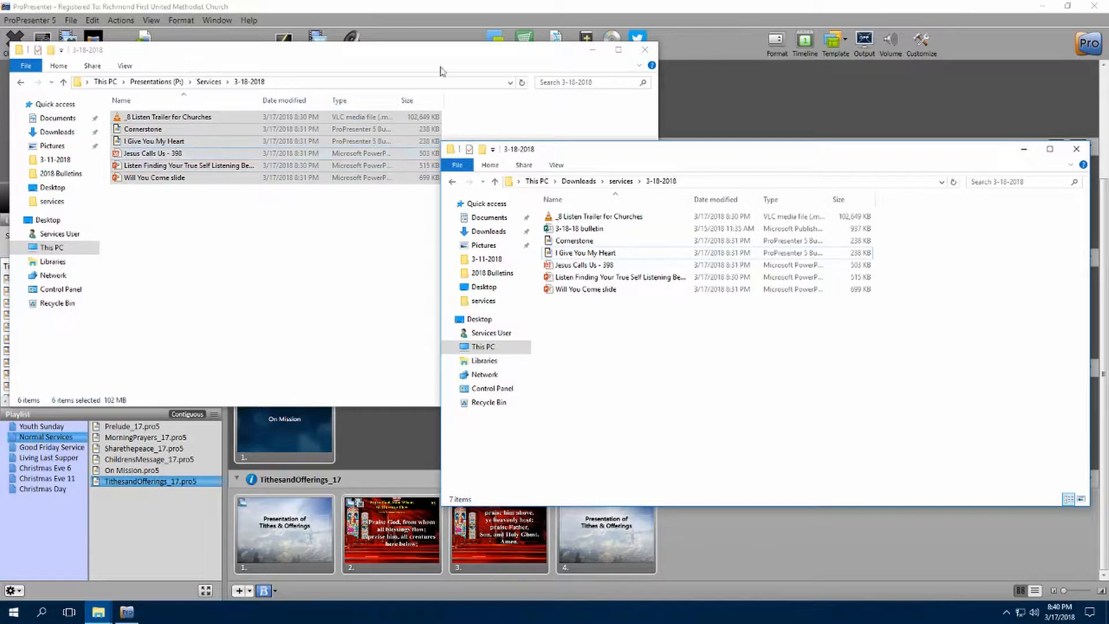
# Step: Copy the announcements PowerPoint file from the Announcements (T:) drive into the local 3-18-2018 folder
pyautogui.click(88, 253)
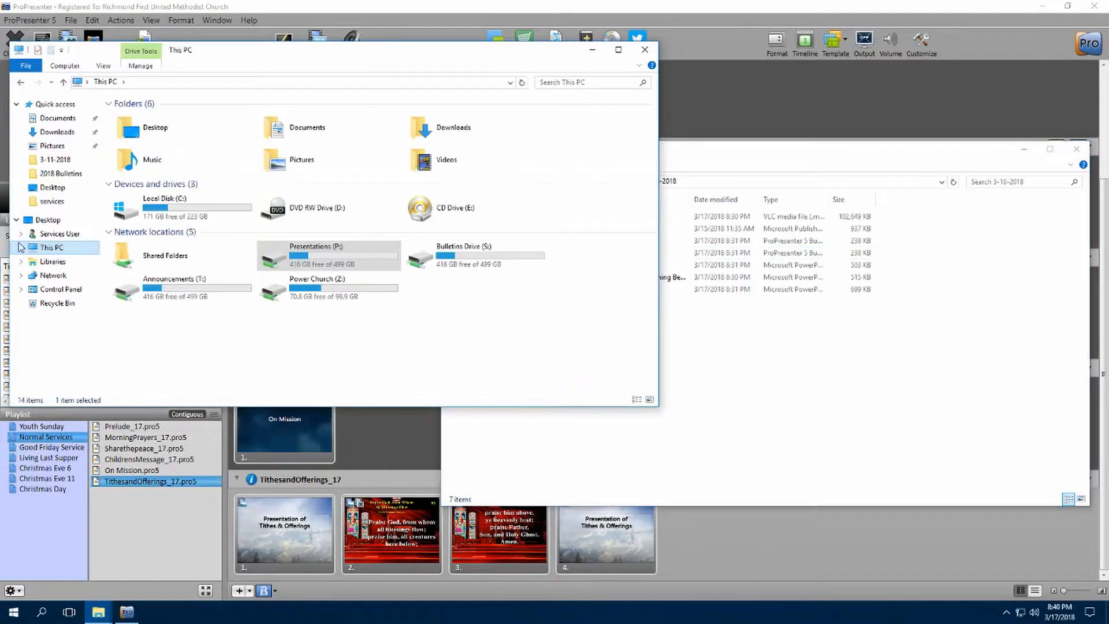
pyautogui.doubleClick(193, 295)
pyautogui.click(138, 142)
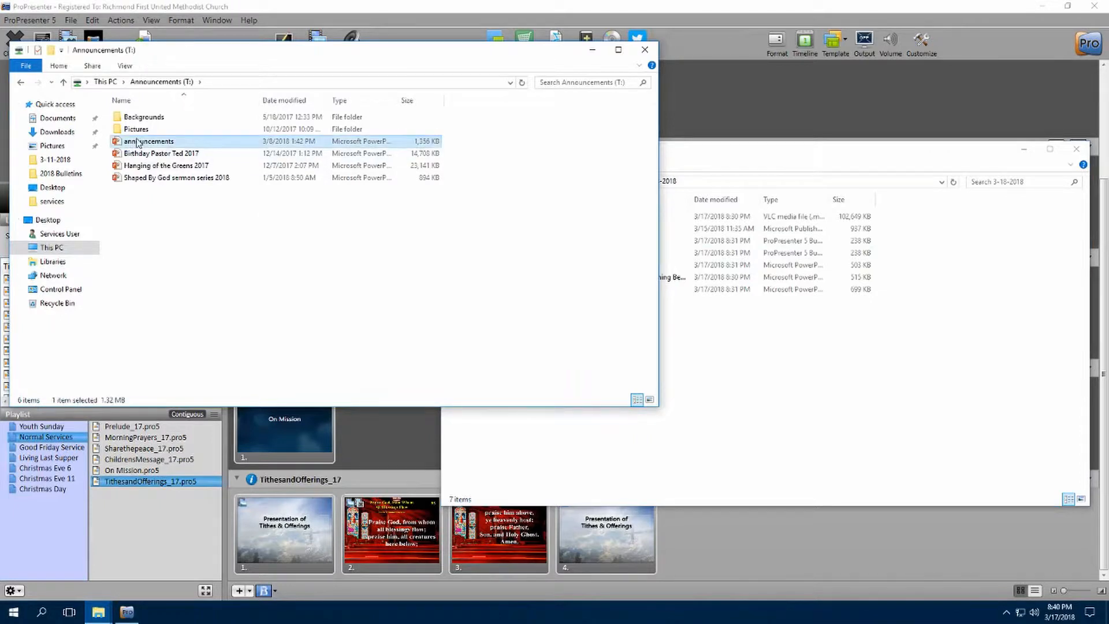
pyautogui.moveTo(151, 144); pyautogui.dragTo(775, 379)
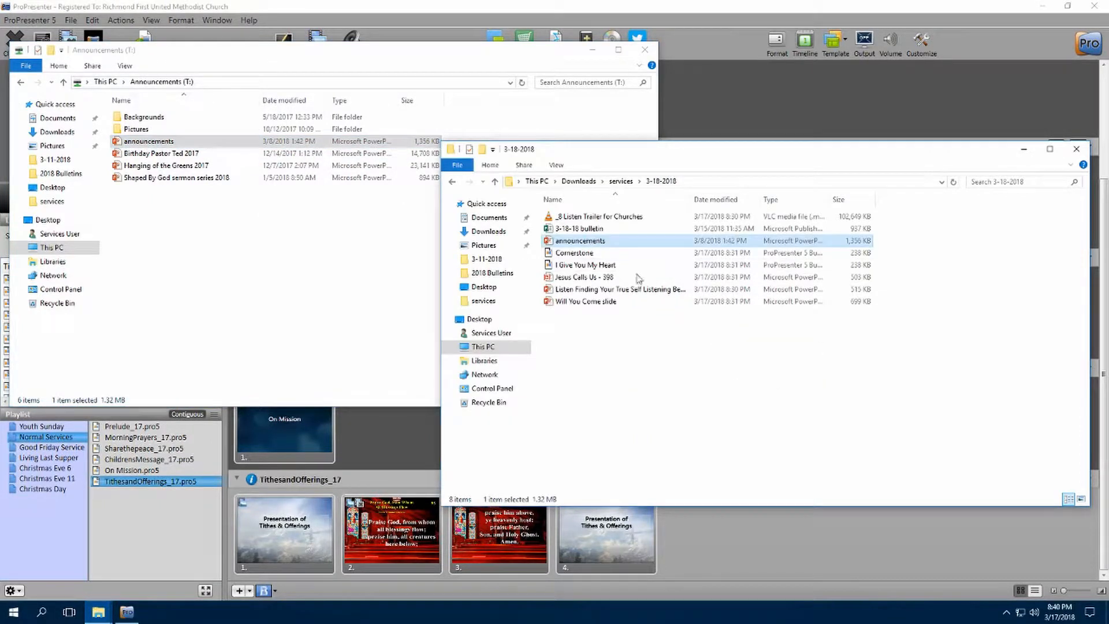
# Step: Rename the copied announcements file in the 3-18-2018 folder as announcements3182018
pyautogui.rightClick(601, 246)
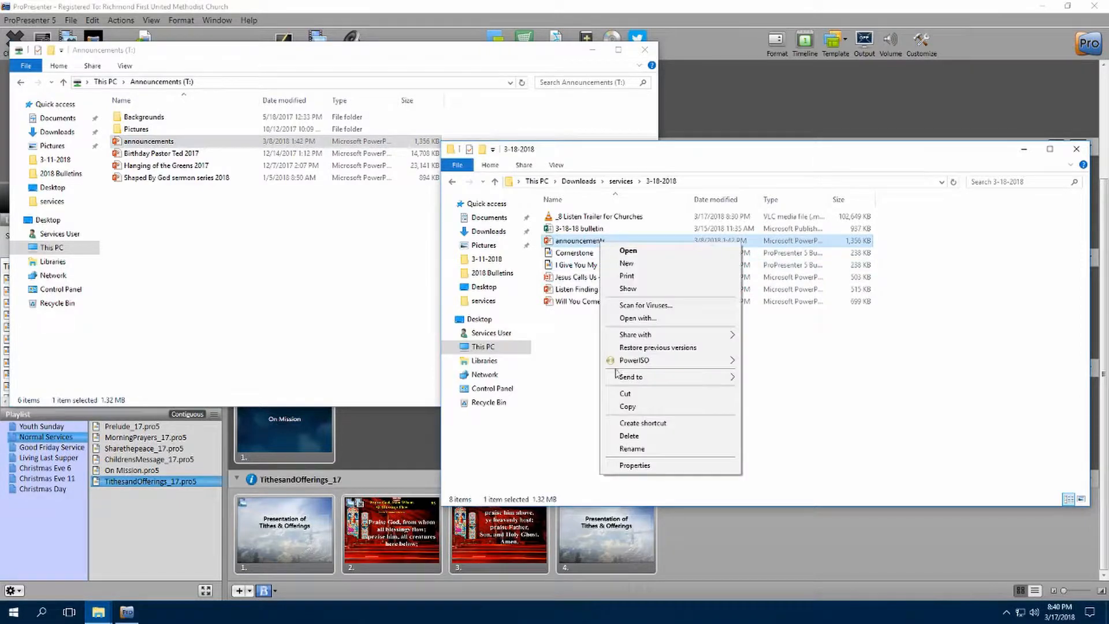
pyautogui.click(621, 448)
pyautogui.click(608, 242)
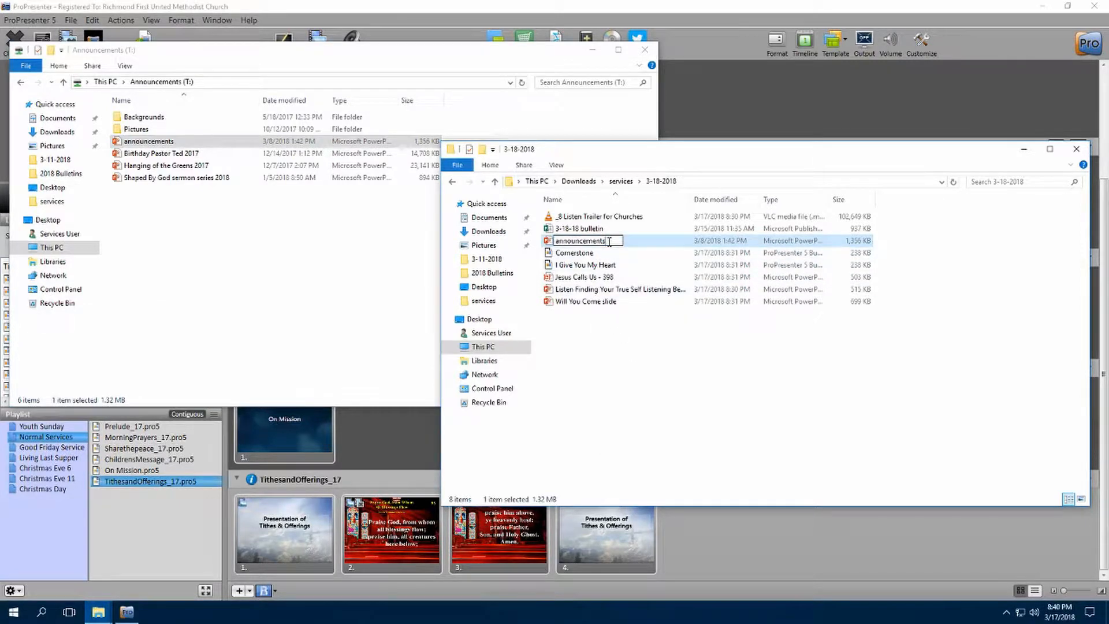
pyautogui.write('3182018')
pyautogui.press('Return')
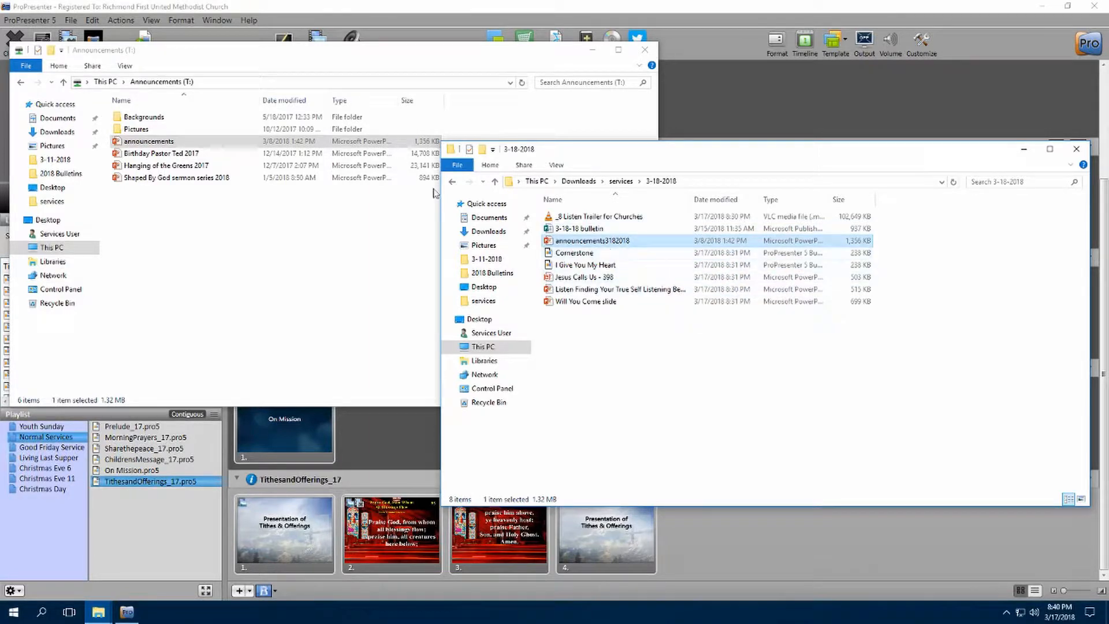
# Step: Close the Announcements drive window and open the 3-18-18 bulletin in Publisher, permanently substituting Calibri for the missing Biondi font
pyautogui.click(52, 250)
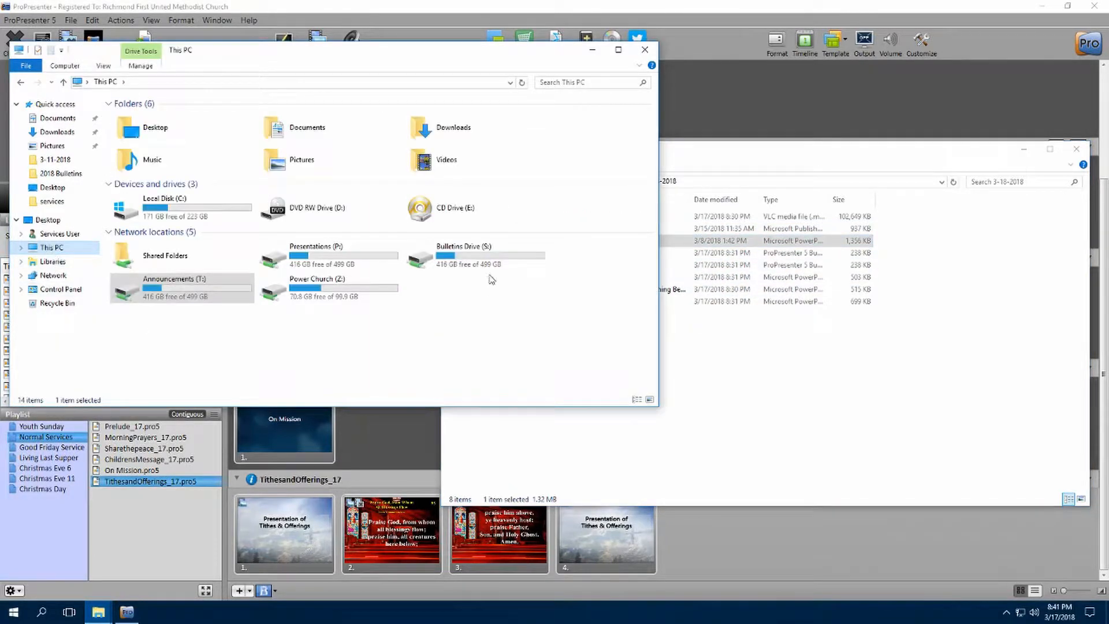
pyautogui.click(645, 50)
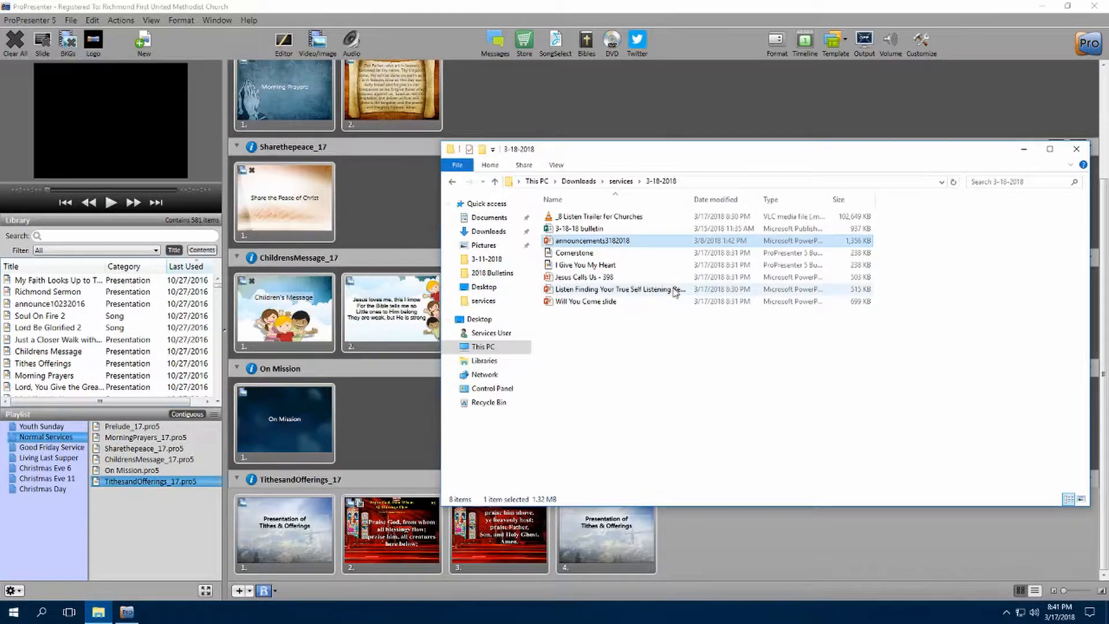
pyautogui.doubleClick(604, 230)
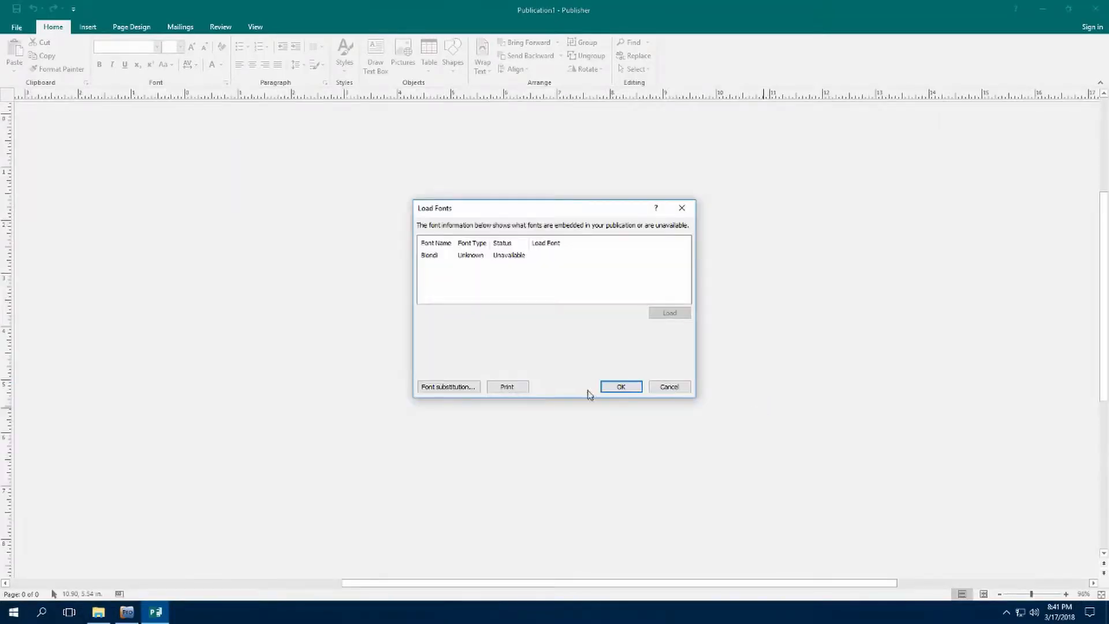
pyautogui.click(437, 258)
pyautogui.click(462, 391)
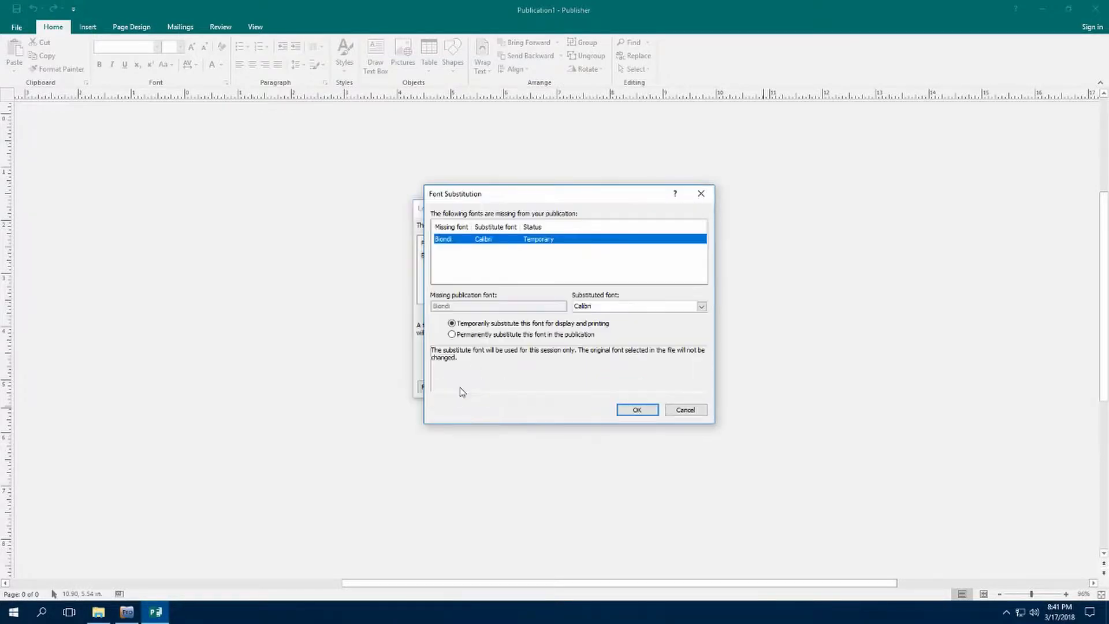
pyautogui.click(481, 334)
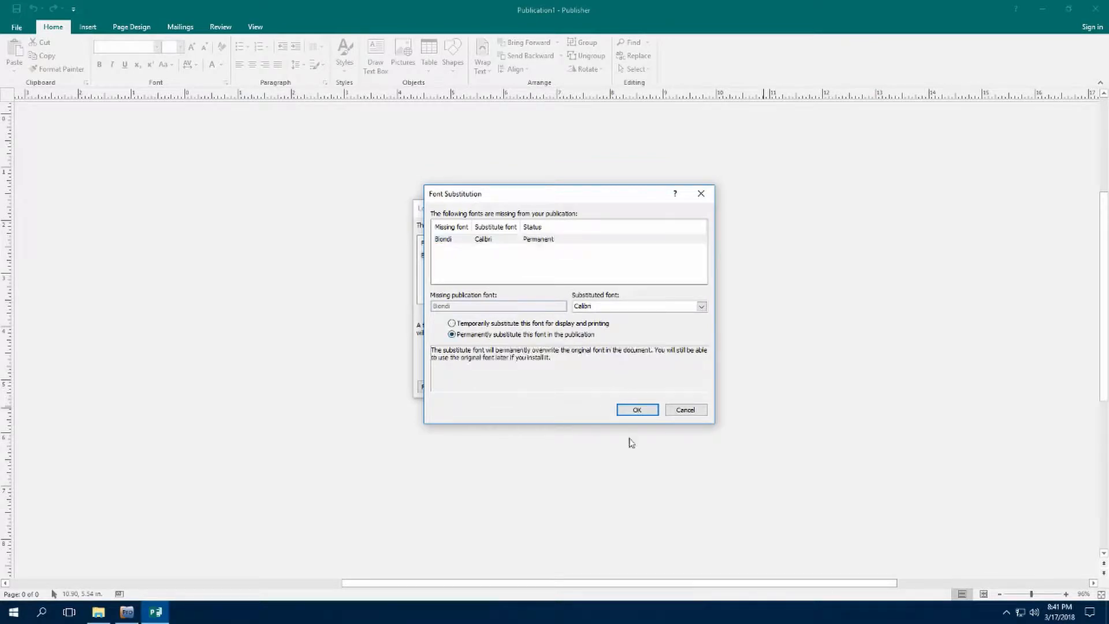
pyautogui.click(638, 410)
pyautogui.click(625, 387)
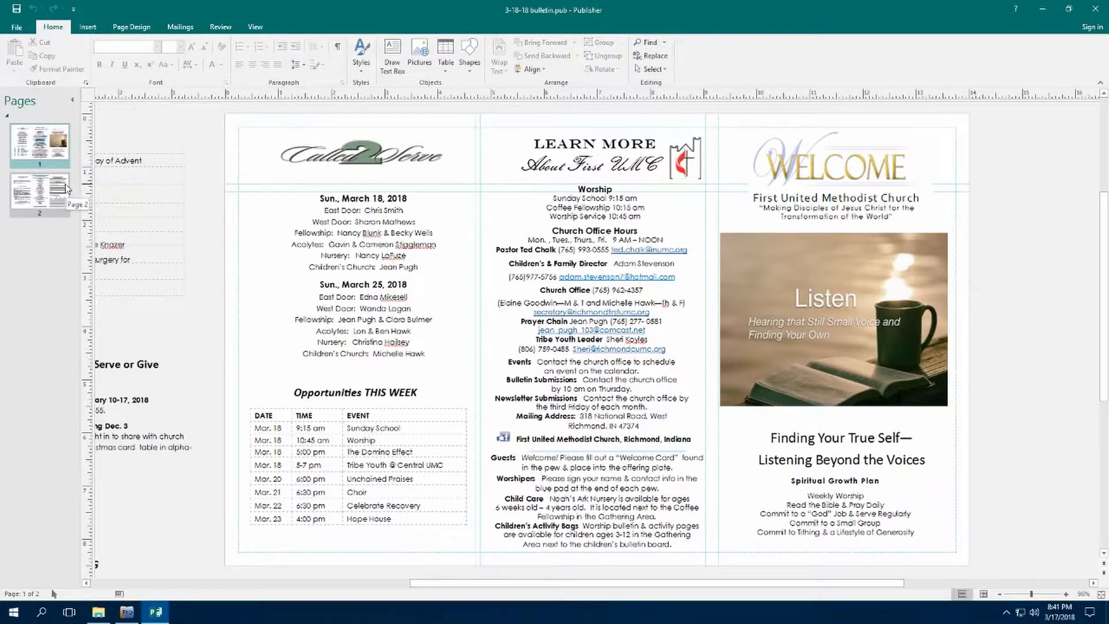
# Step: Review the order of worship on the bulletin's second page and return to ProPresenter
pyautogui.click(67, 188)
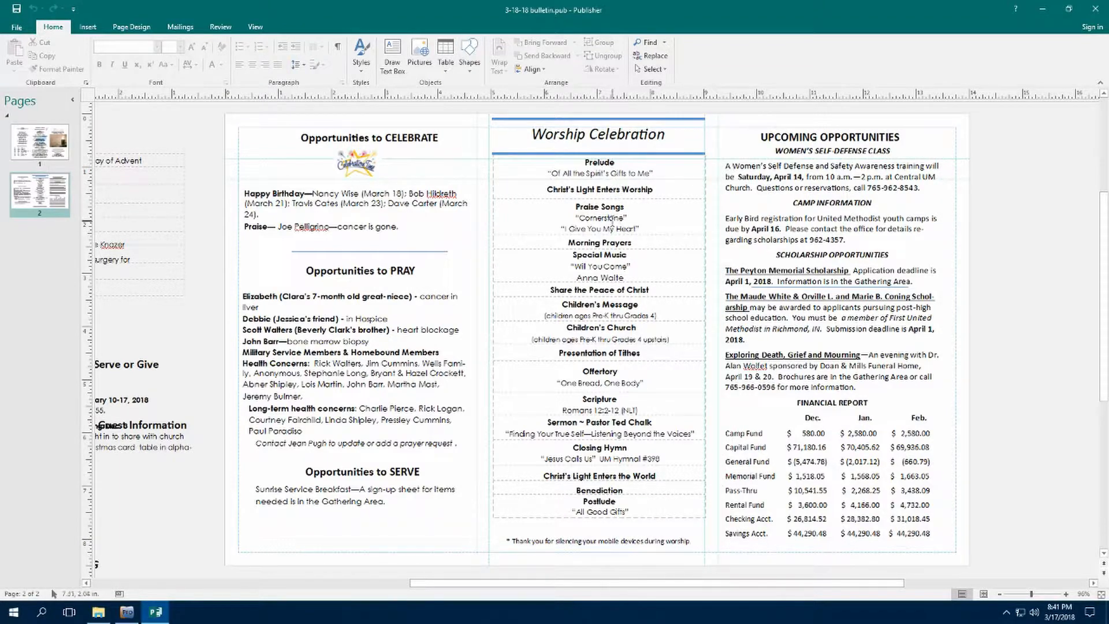
pyautogui.click(1043, 9)
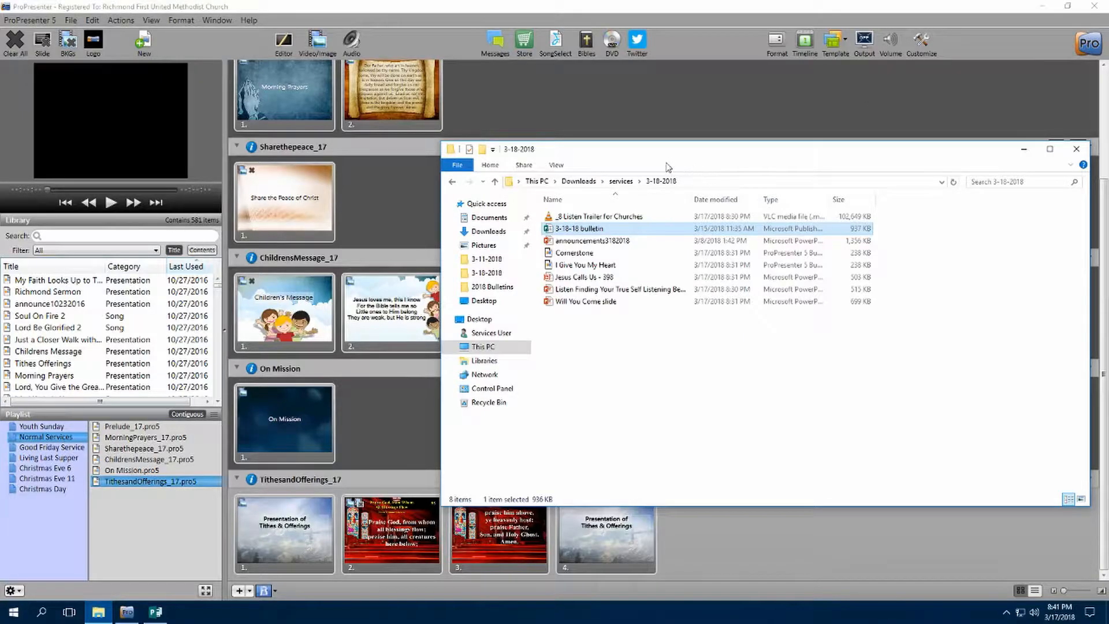
pyautogui.click(192, 11)
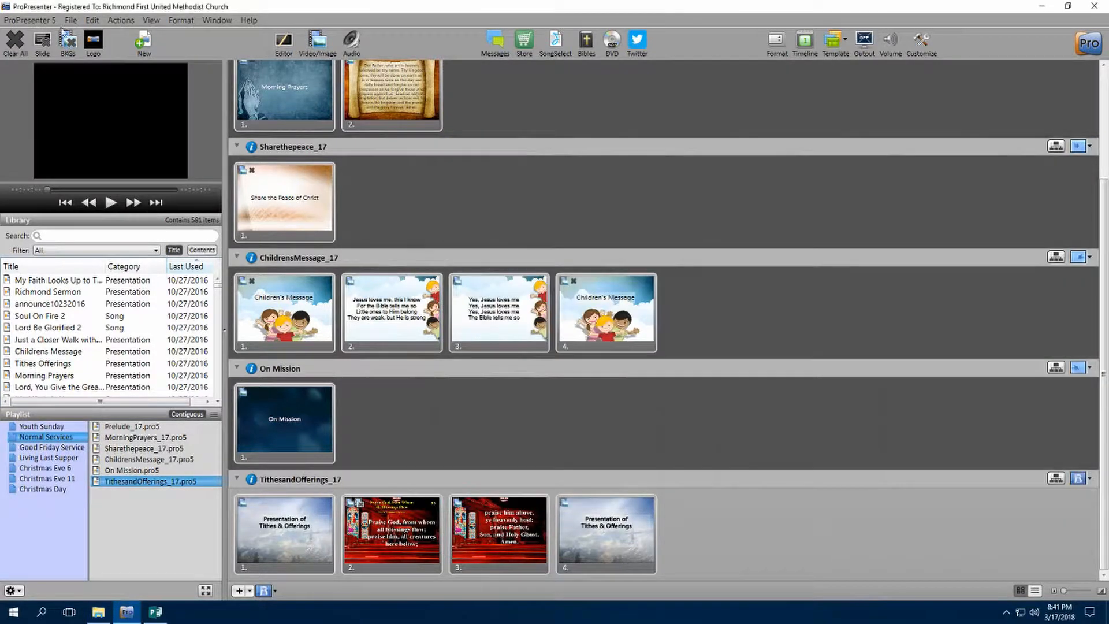
# Step: Import announcements3182018 from the services > 3-18-2018 folder as JPEG images and place it first in the Normal Services playlist
pyautogui.click(70, 20)
pyautogui.moveTo(87, 50)
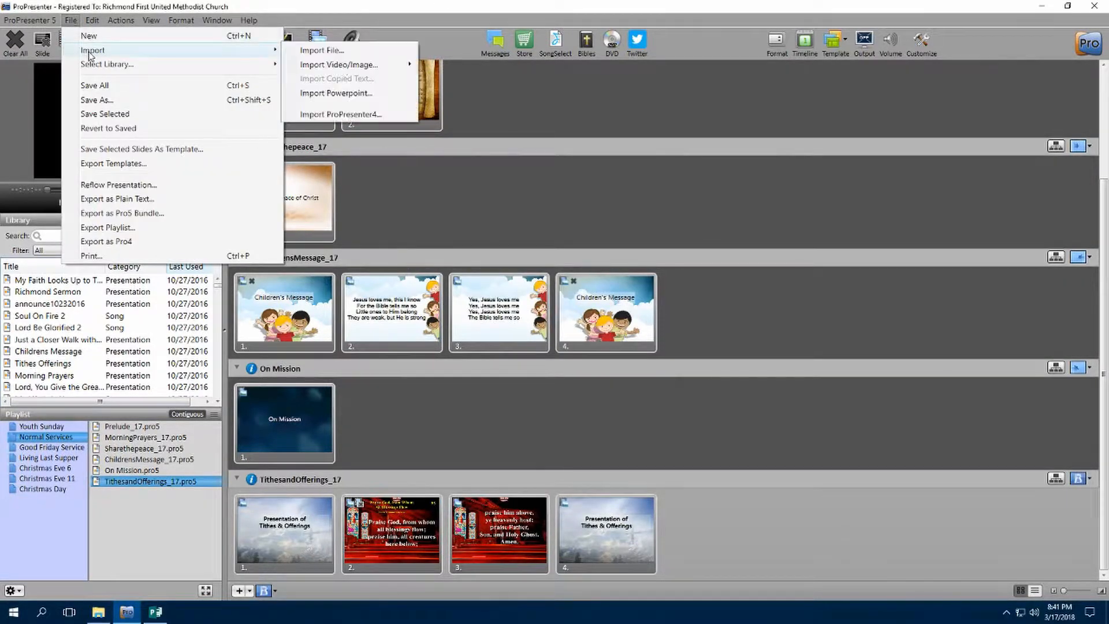
pyautogui.click(374, 91)
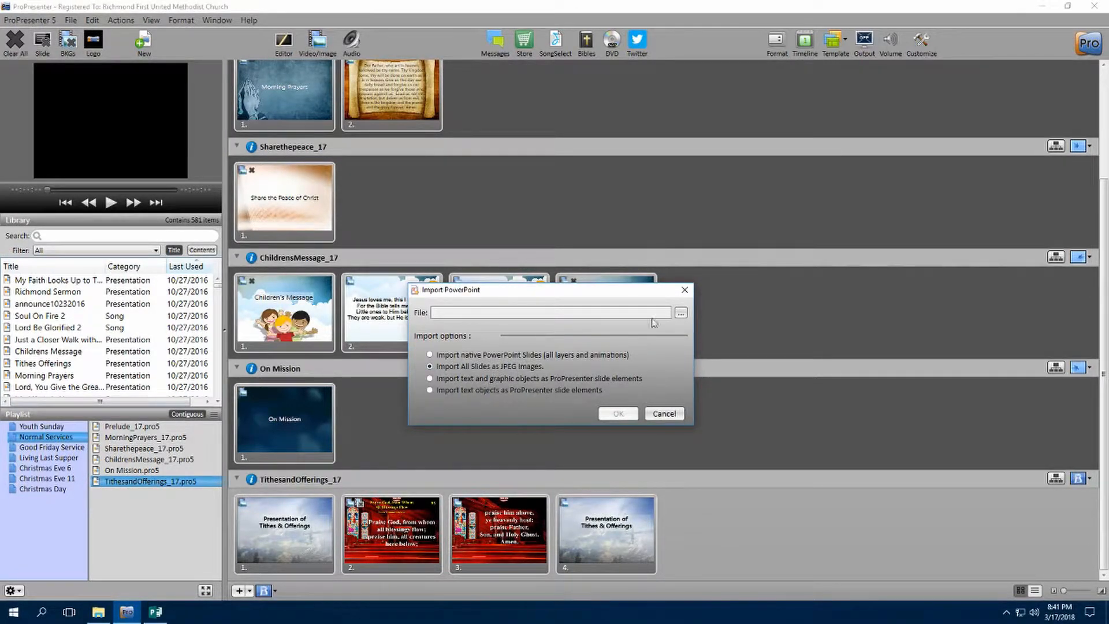
pyautogui.click(680, 315)
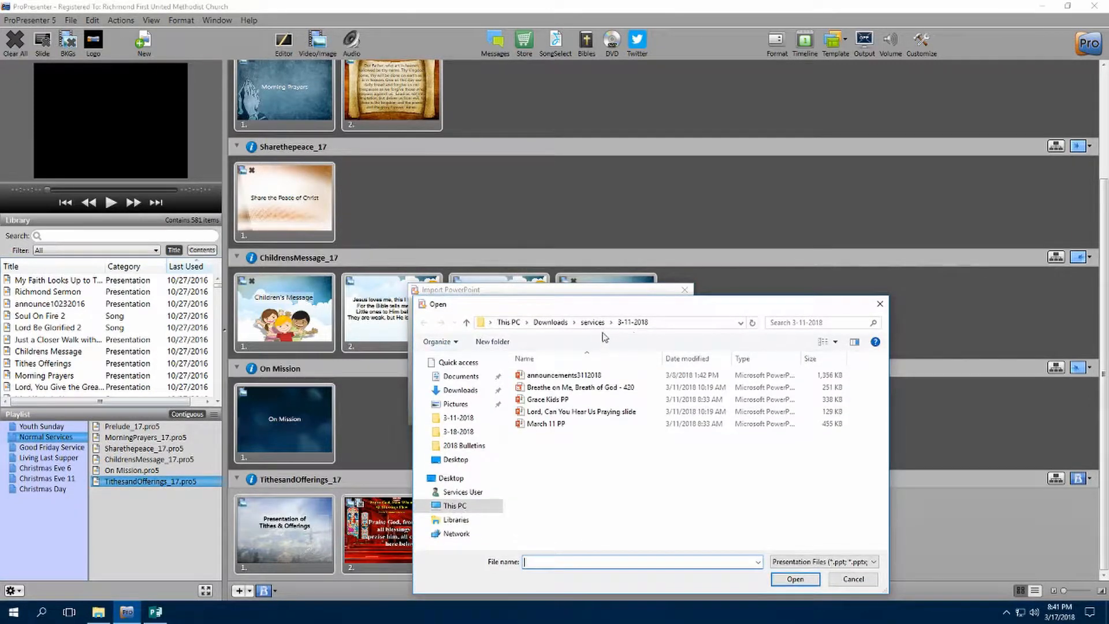
pyautogui.click(594, 324)
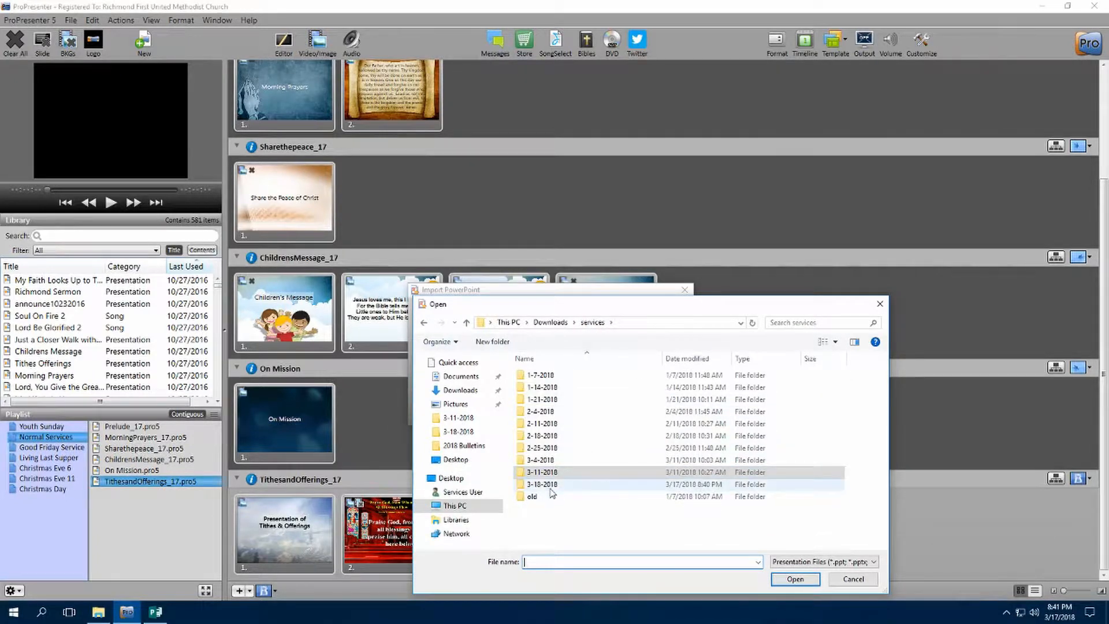
pyautogui.doubleClick(550, 486)
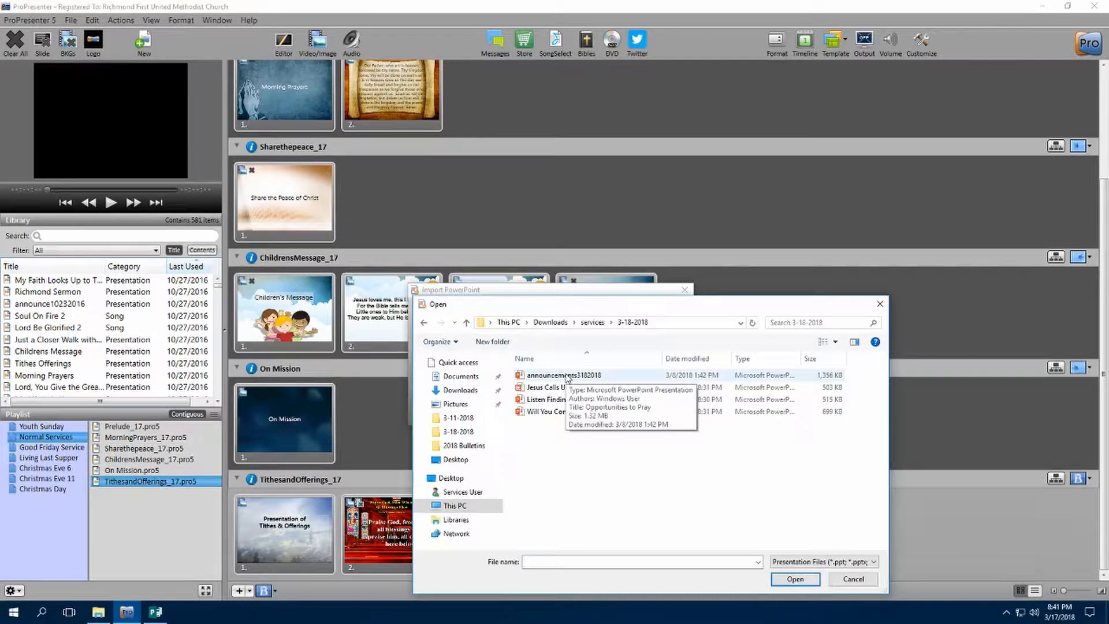
pyautogui.click(565, 376)
pyautogui.click(794, 579)
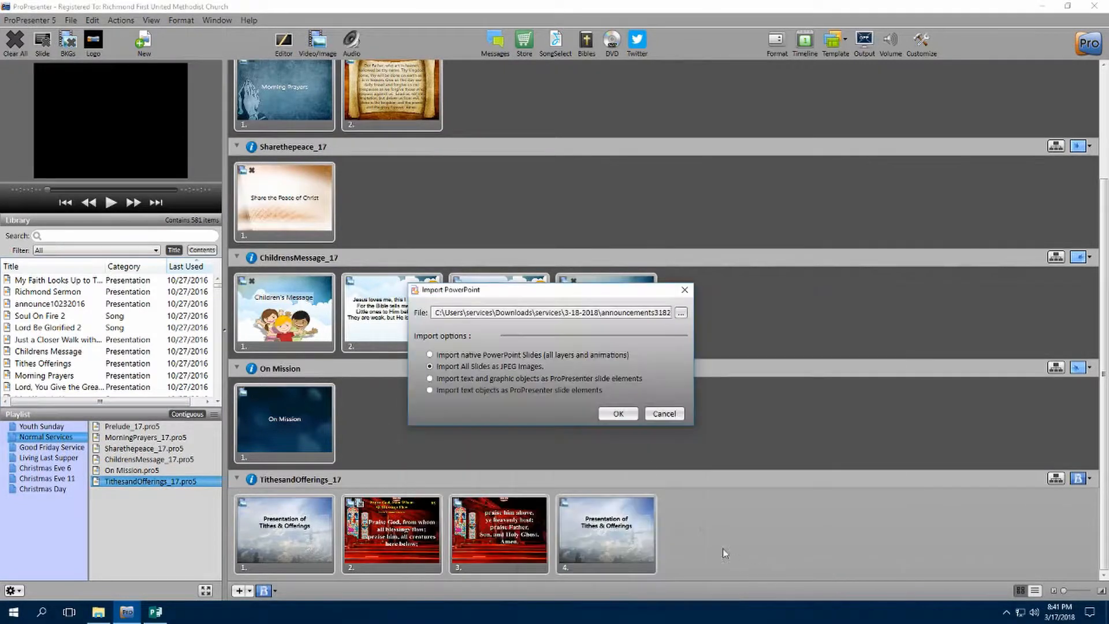
pyautogui.click(619, 416)
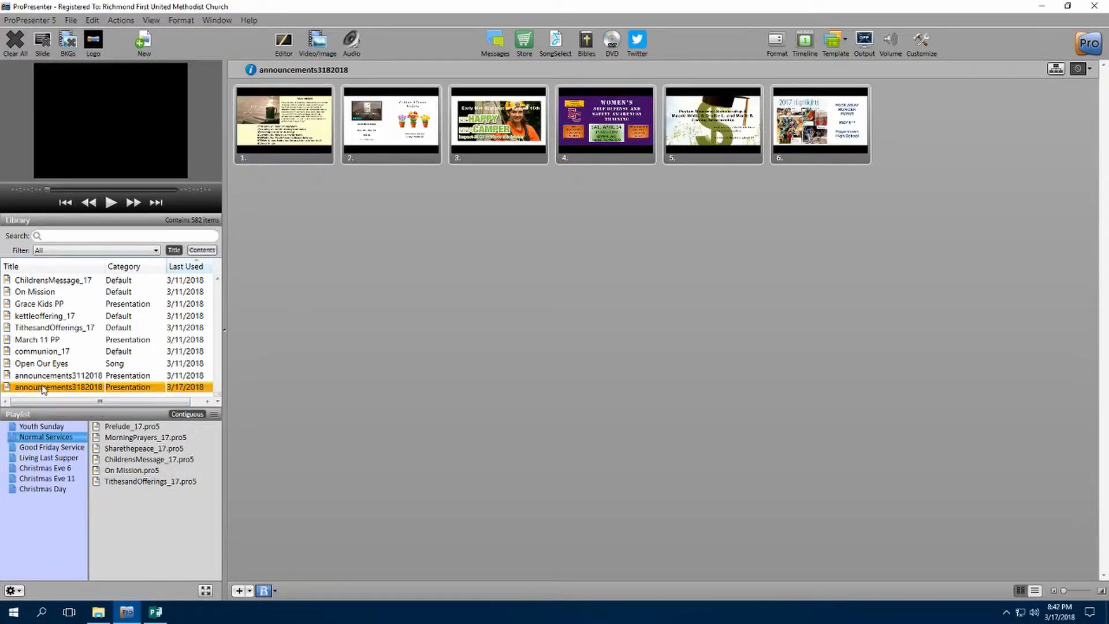
pyautogui.moveTo(42, 389); pyautogui.dragTo(122, 427)
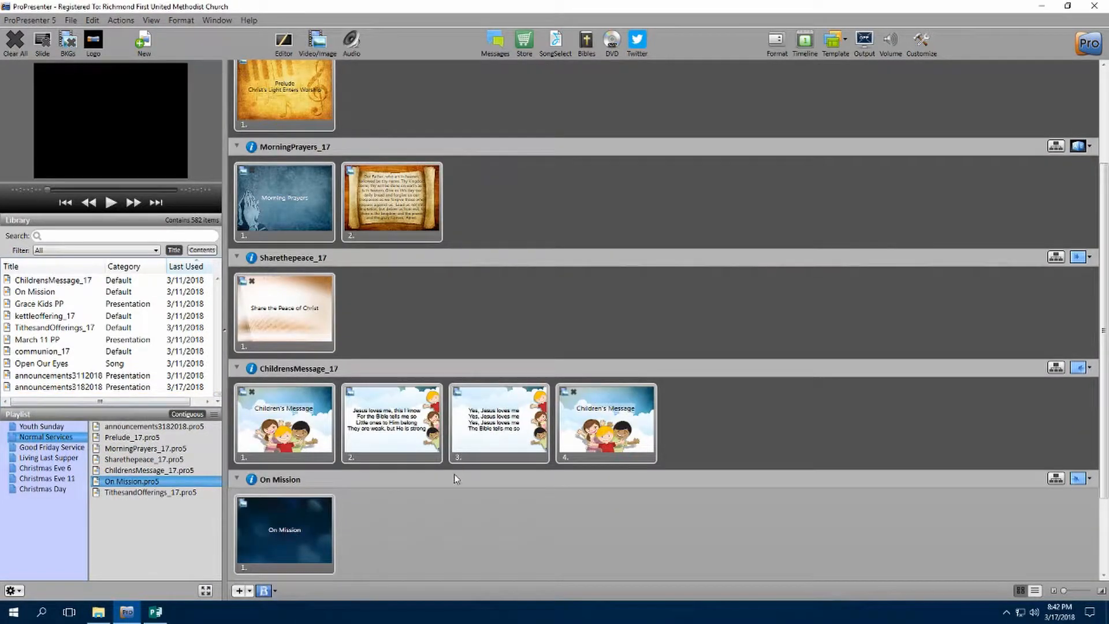
# Step: Add a Clear All action cue to the first slide of announcements3182018
pyautogui.scroll(3, 456, 473)
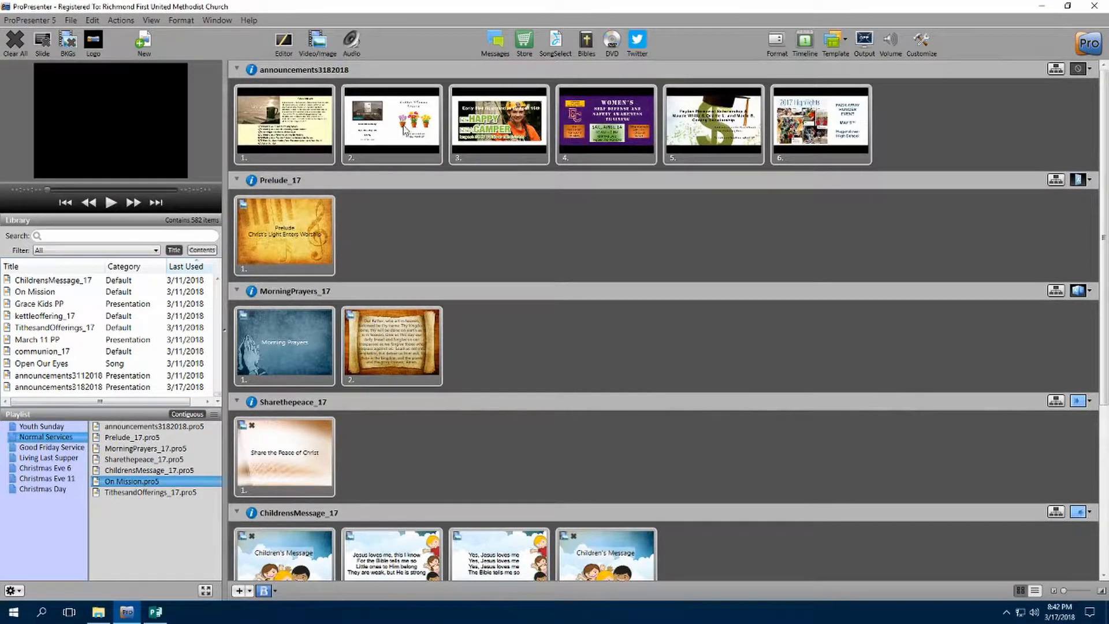
pyautogui.rightClick(299, 123)
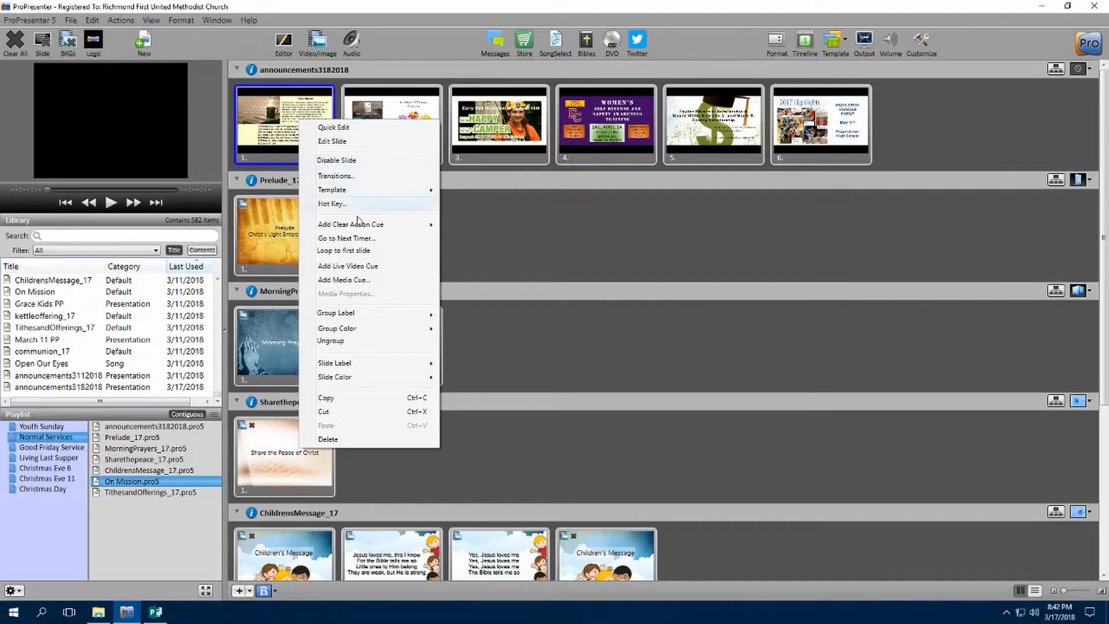
pyautogui.moveTo(362, 230)
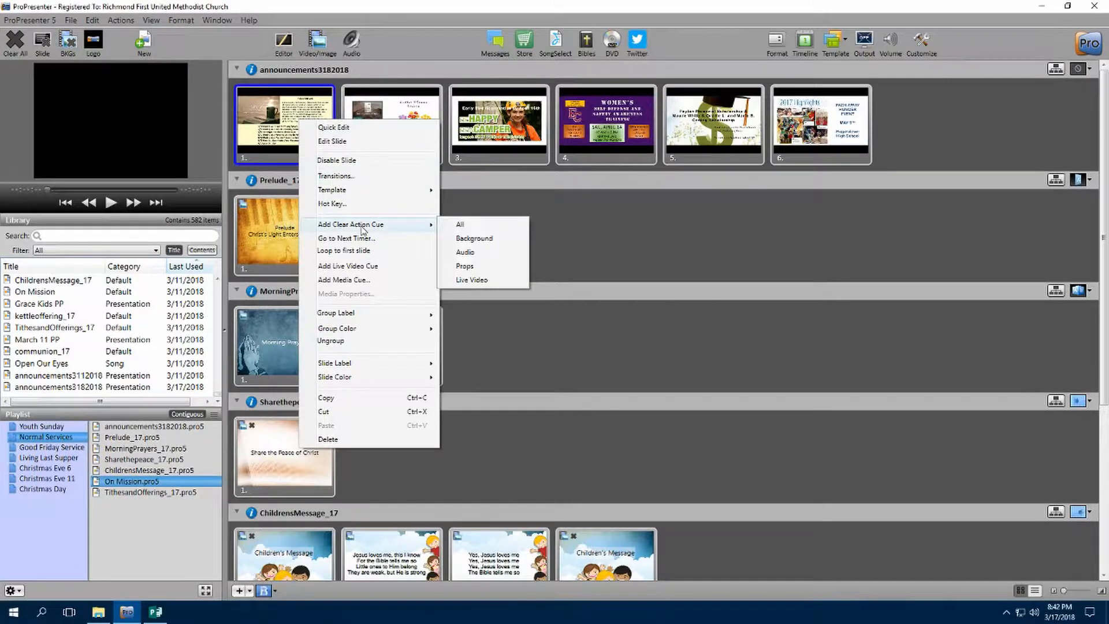
pyautogui.click(485, 230)
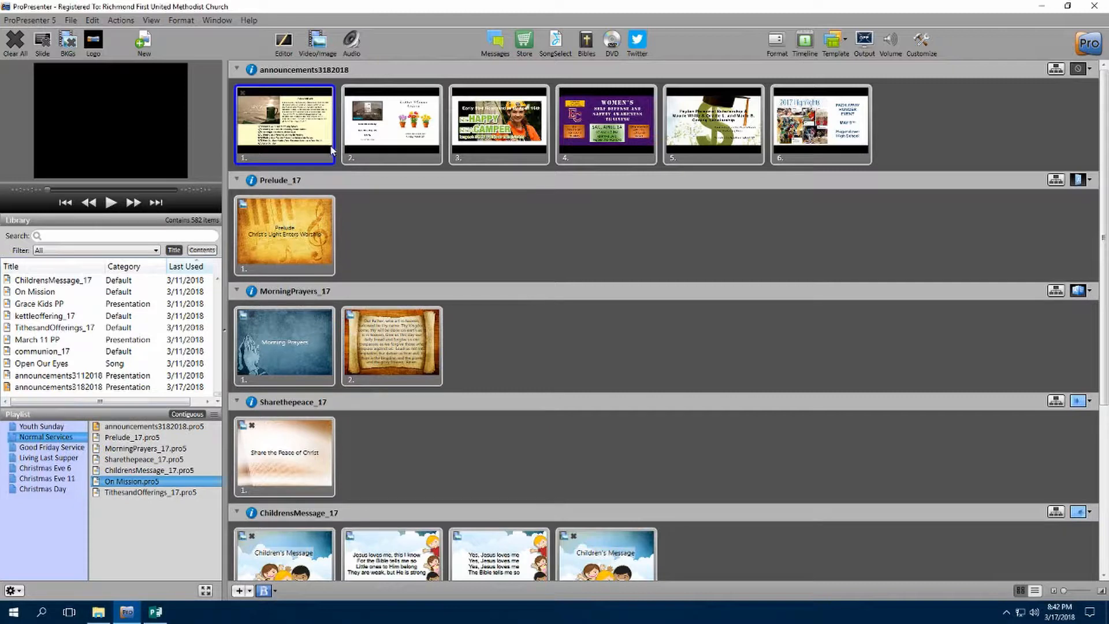
# Step: Set a 17-second Go to Next Timer on all six slides of announcements3182018
pyautogui.click(260, 122)
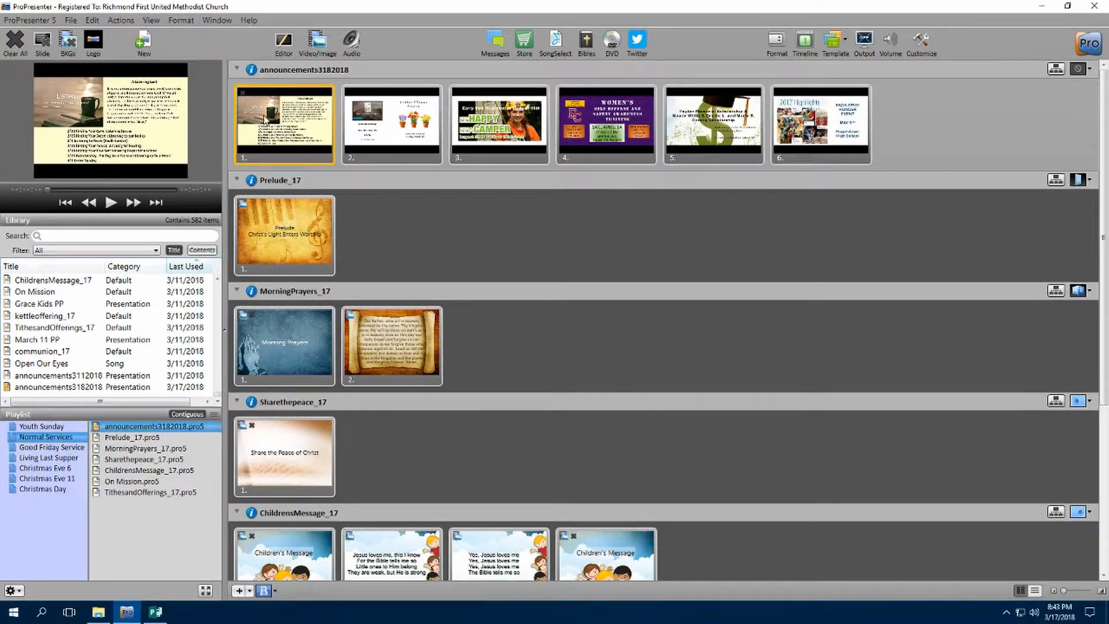
pyautogui.keyDown('shift'); pyautogui.click(812, 140); pyautogui.keyUp('shift')
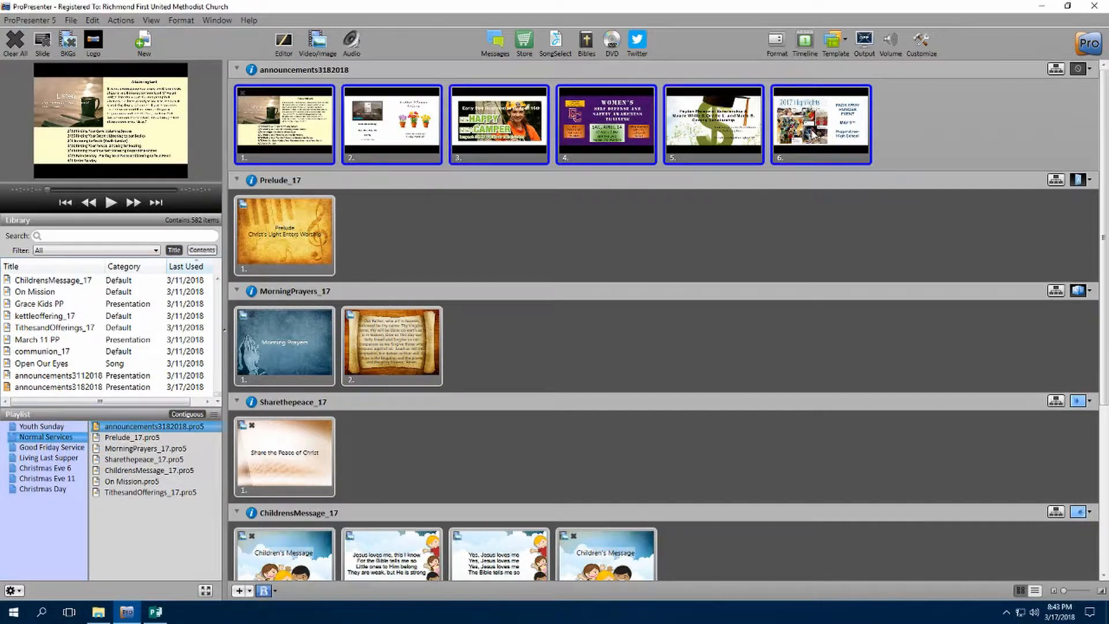
pyautogui.rightClick(815, 130)
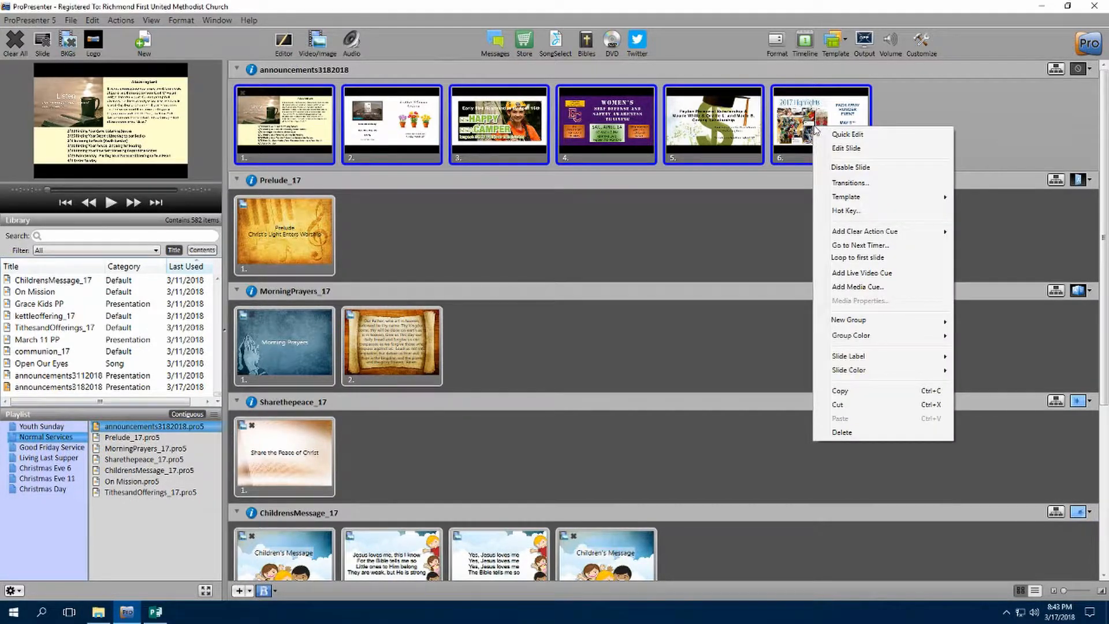
pyautogui.click(861, 245)
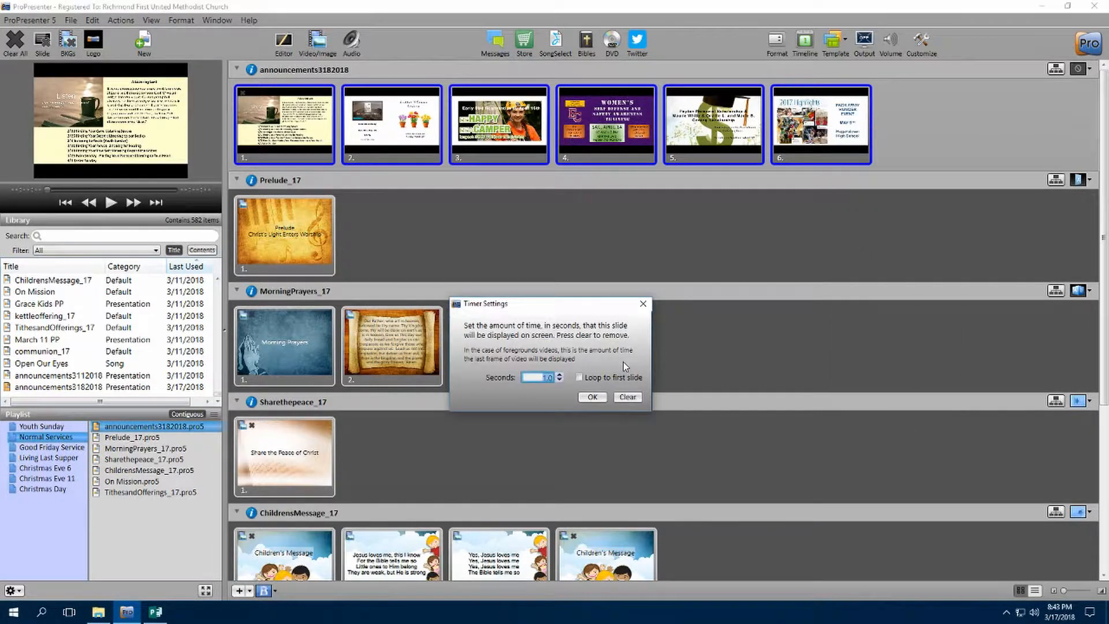
pyautogui.write('17.0')
pyautogui.press('Return')
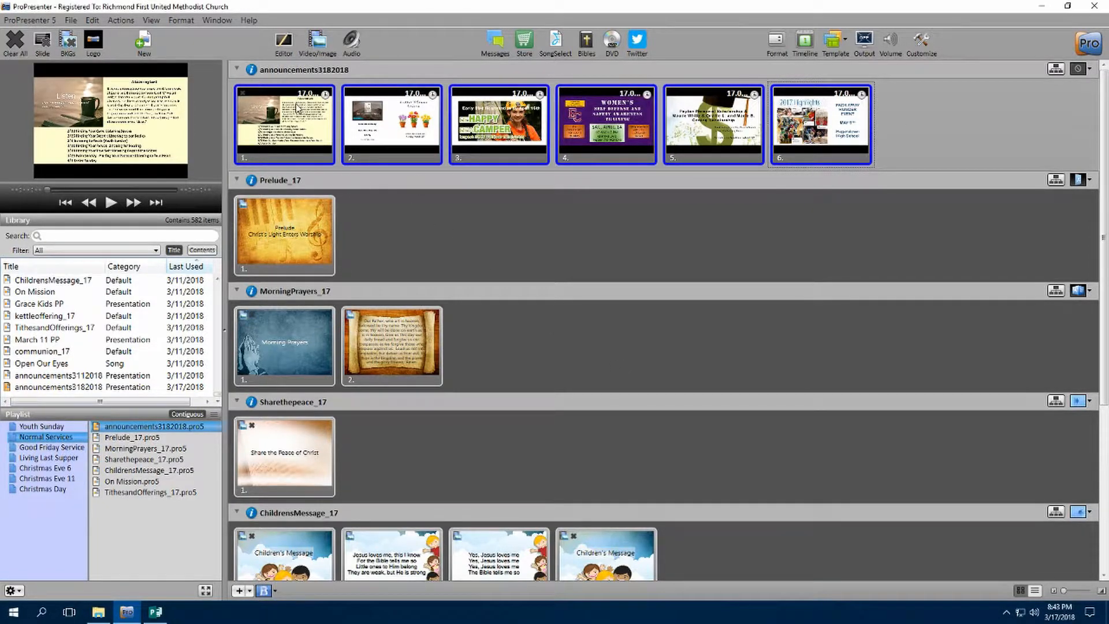
pyautogui.click(922, 133)
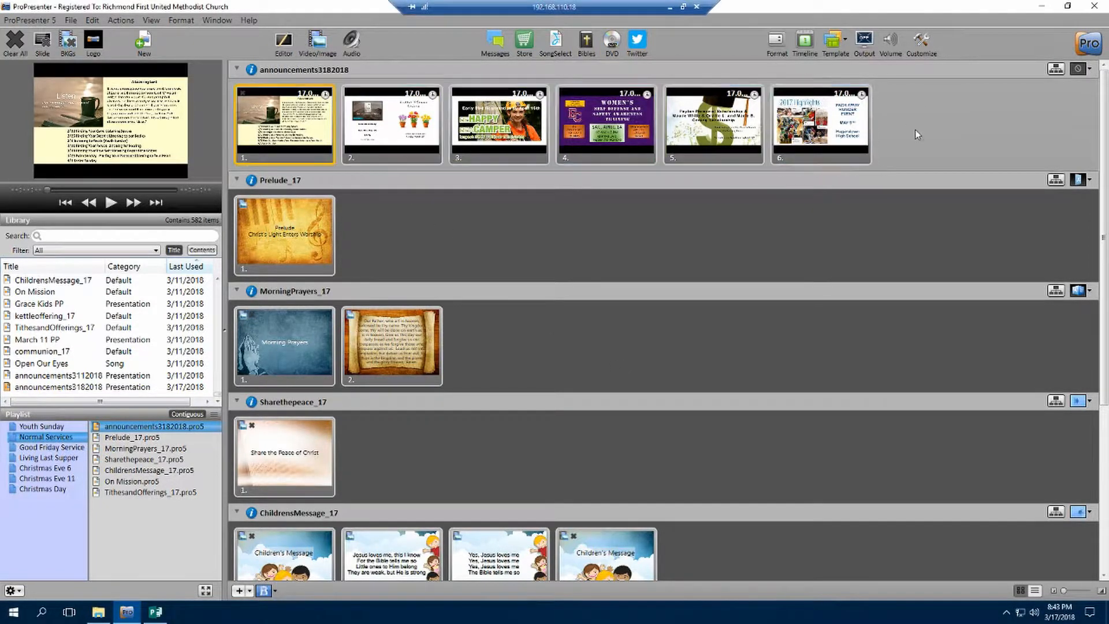
# Step: Set the last slide of announcements3182018 to loop to the first slide
pyautogui.click(826, 131)
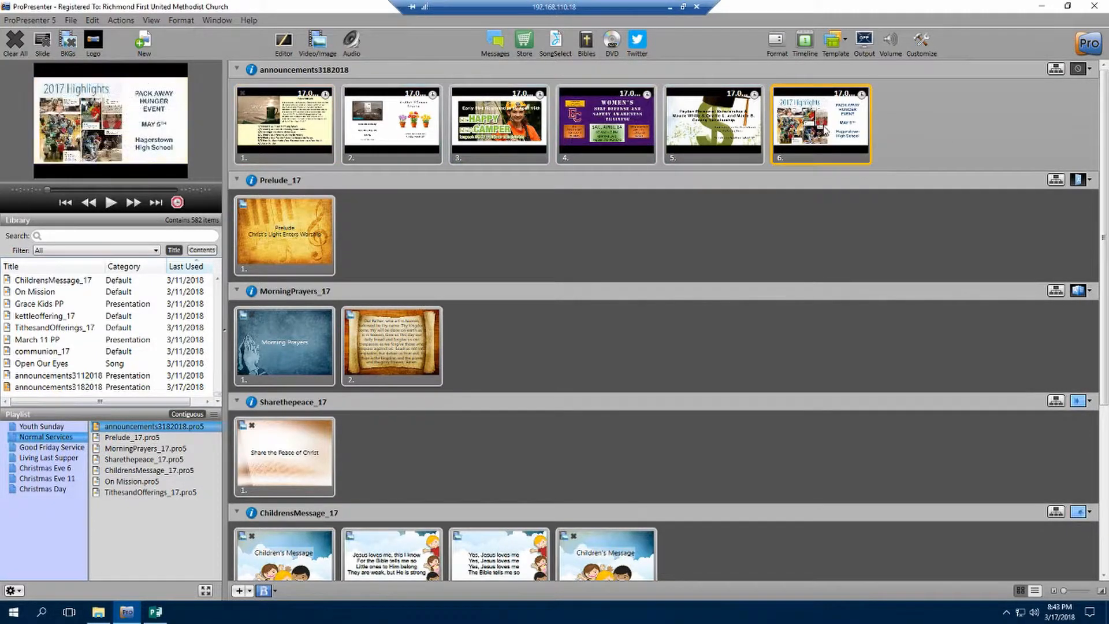
pyautogui.rightClick(826, 131)
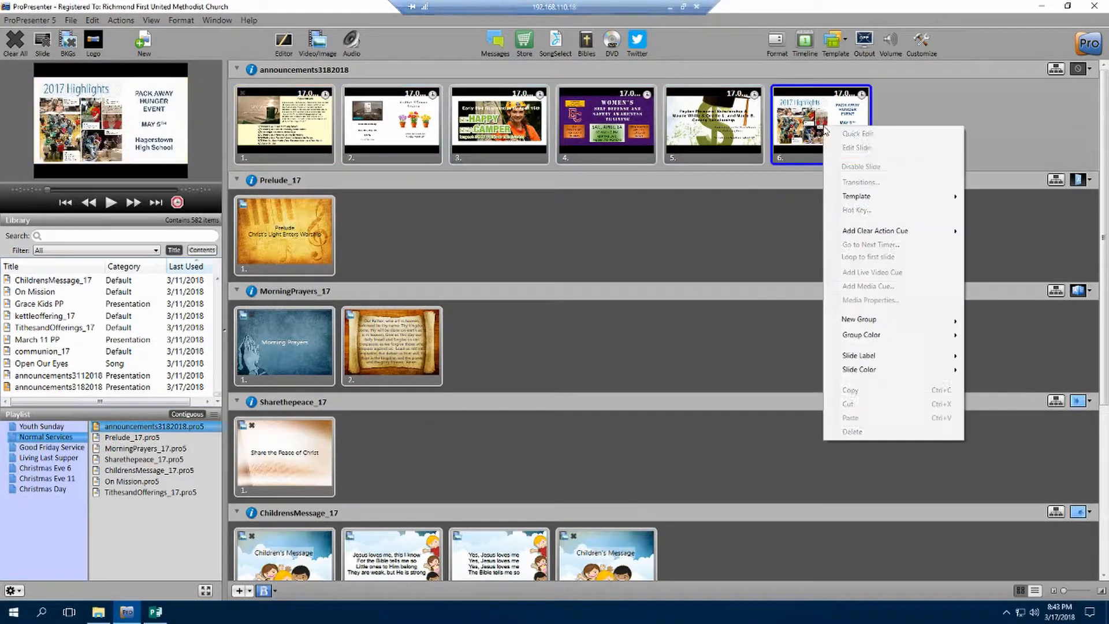
pyautogui.click(868, 257)
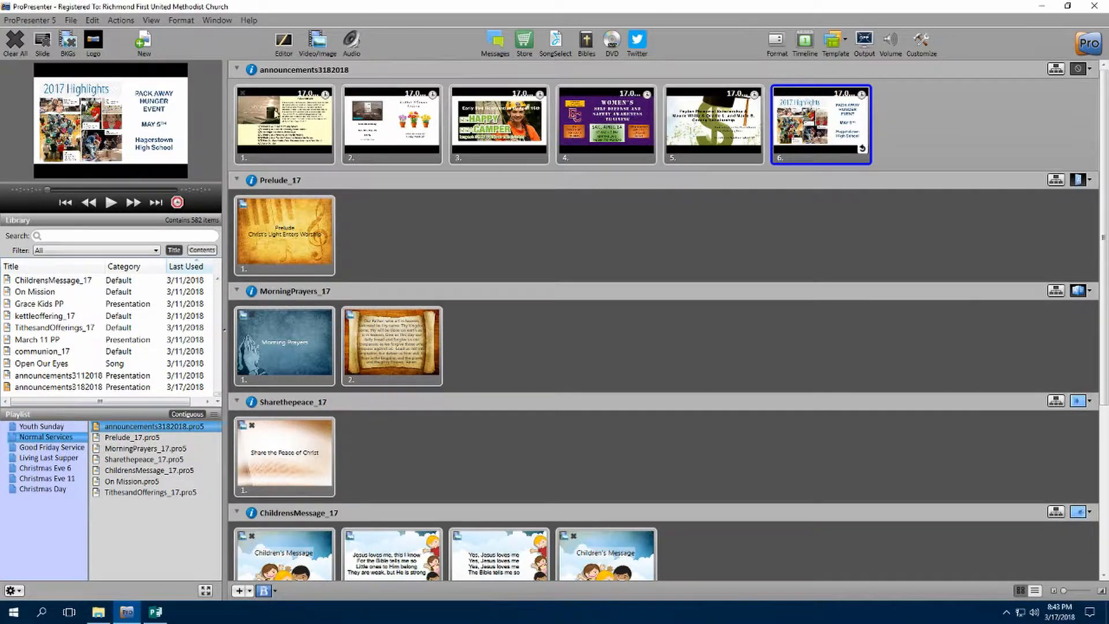
# Step: Check the items following the prelude in the Publisher bulletin's order of worship and bring up the 3-18-2018 folder in File Explorer
pyautogui.scroll(-1, 322, 211)
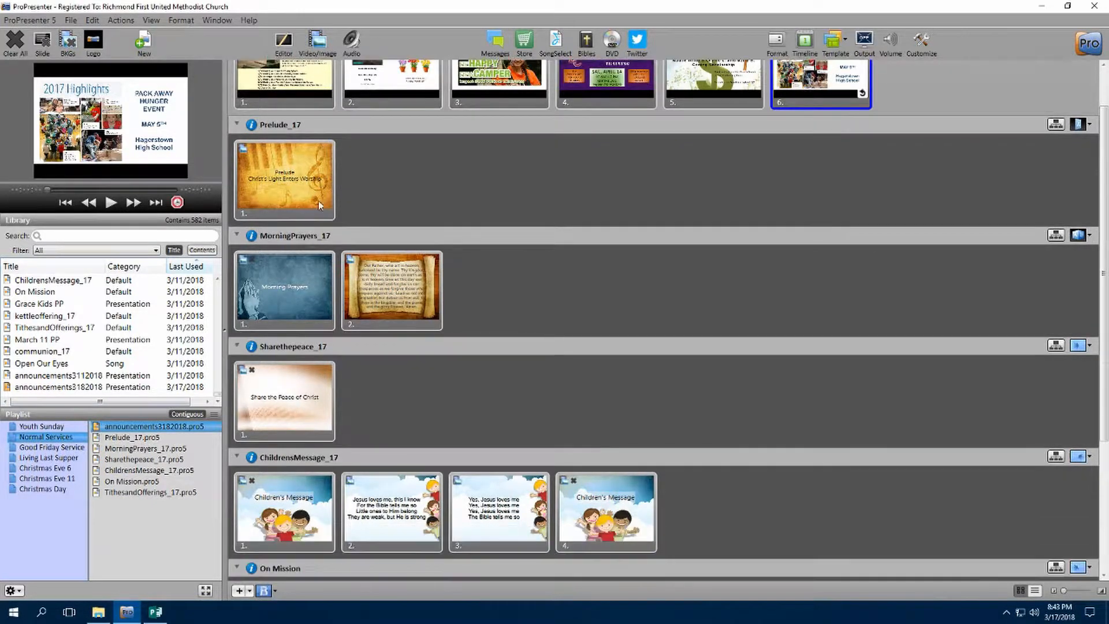
pyautogui.scroll(-1, 308, 192)
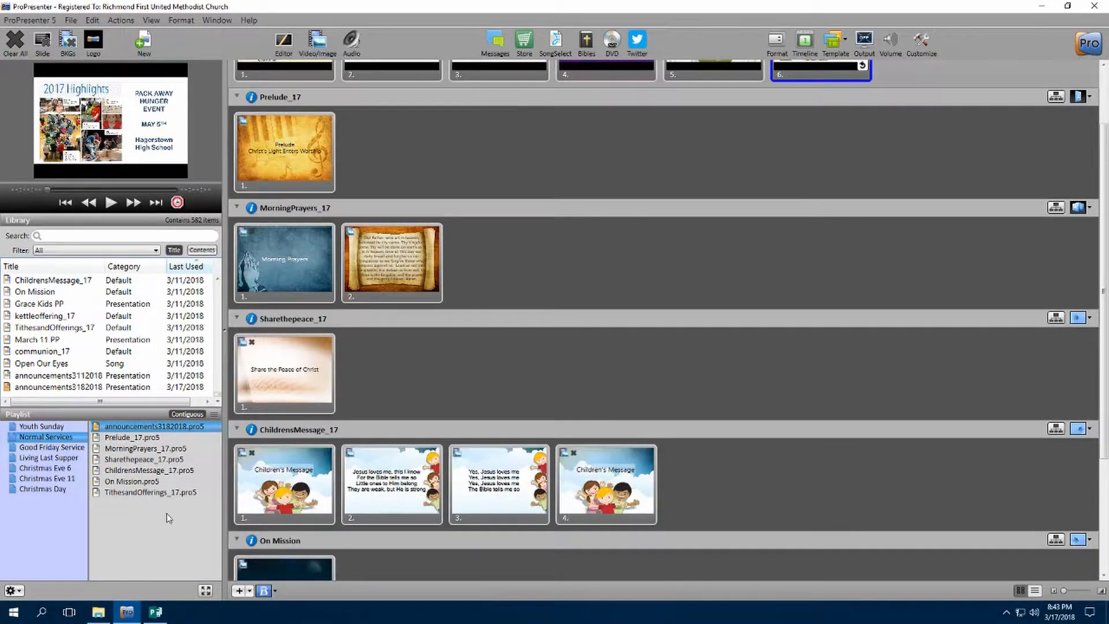
pyautogui.click(155, 612)
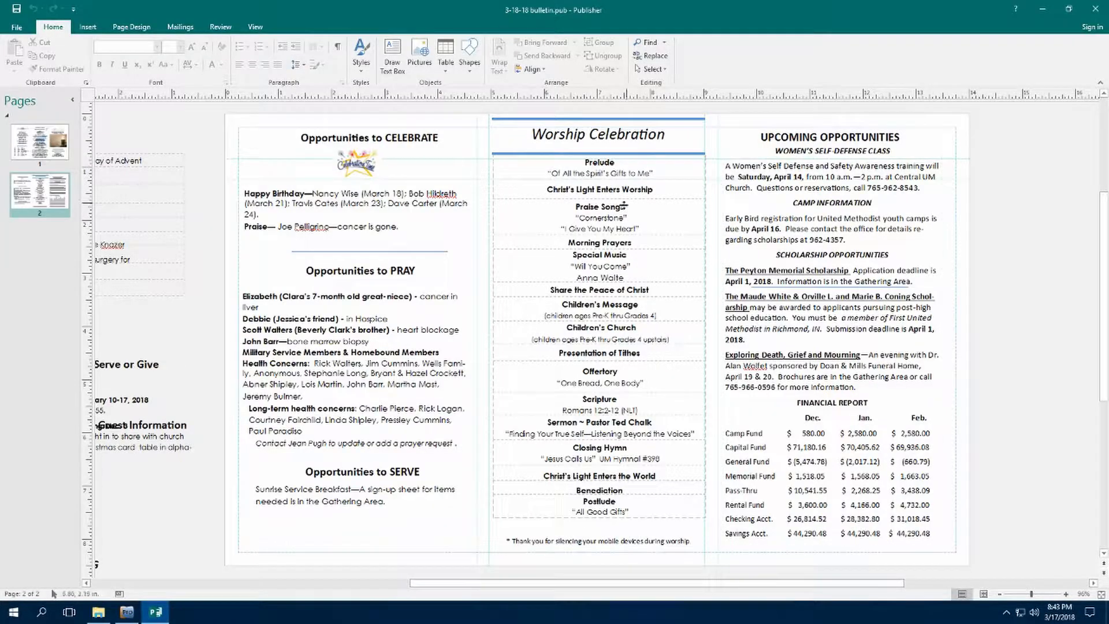
pyautogui.click(1045, 9)
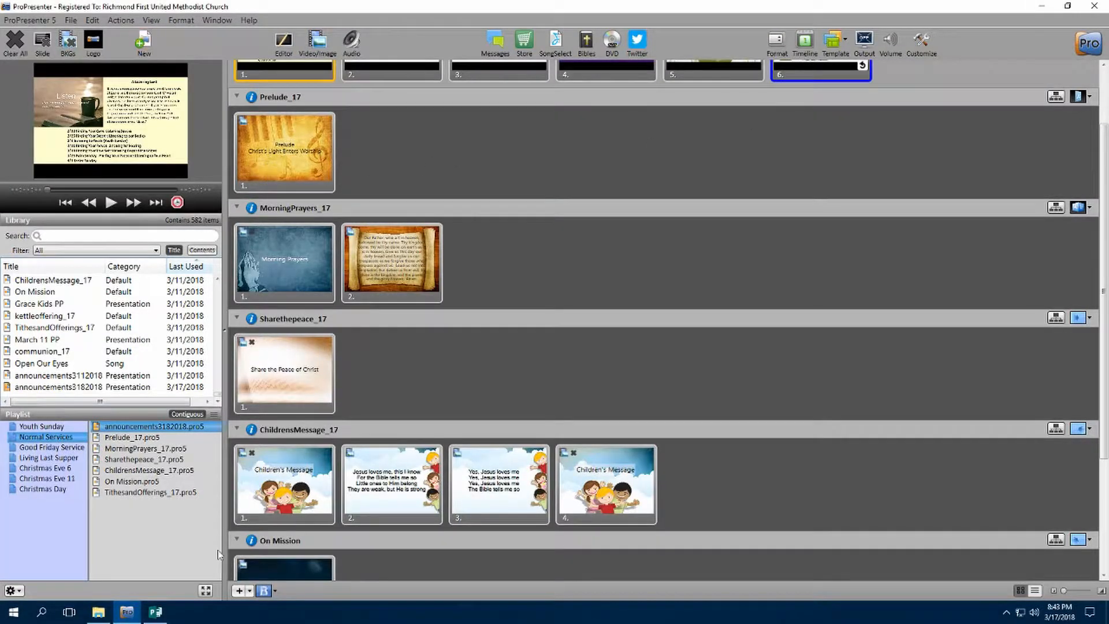
pyautogui.click(98, 611)
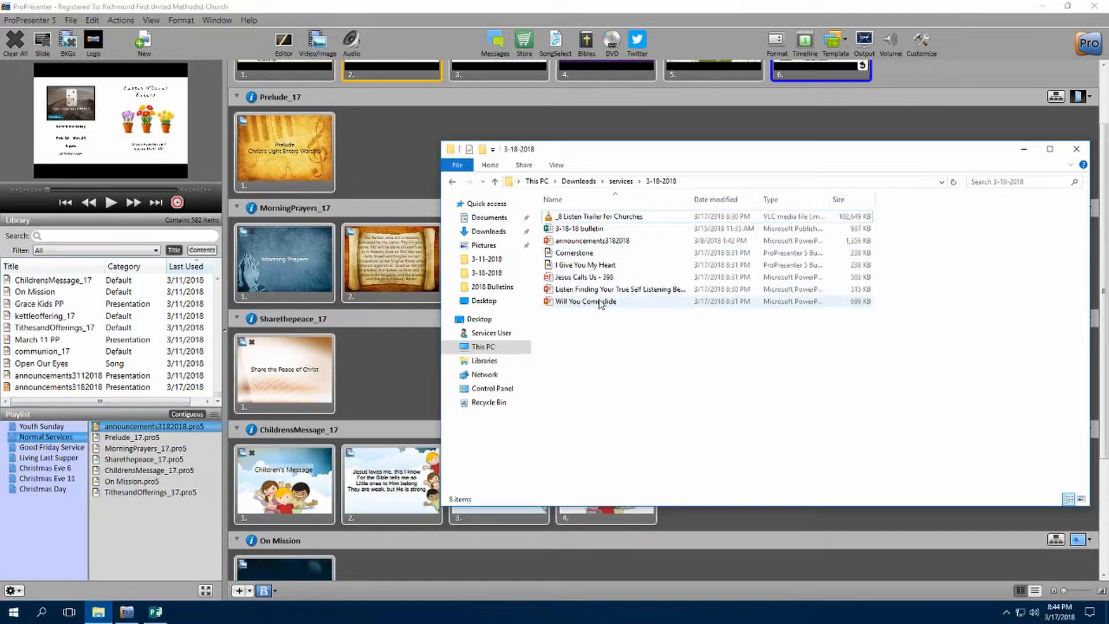
# Step: Import the Cornerstone song bundle from the 3-18-2018 folder, adding new versions of existing items, and place the song after Prelude_17 in the playlist
pyautogui.click(581, 256)
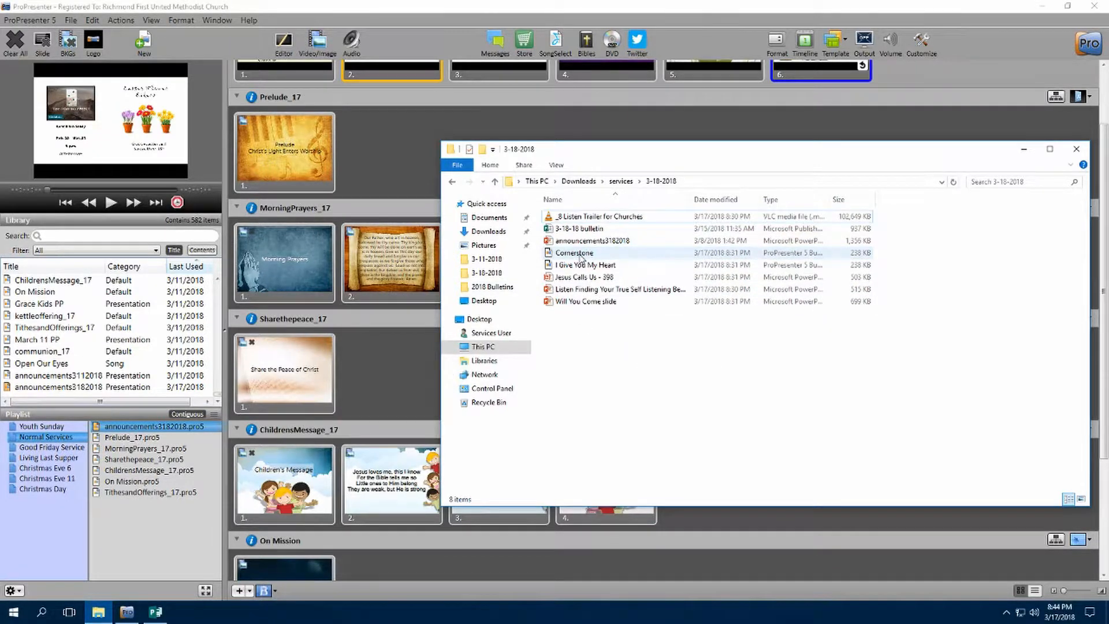
pyautogui.doubleClick(581, 257)
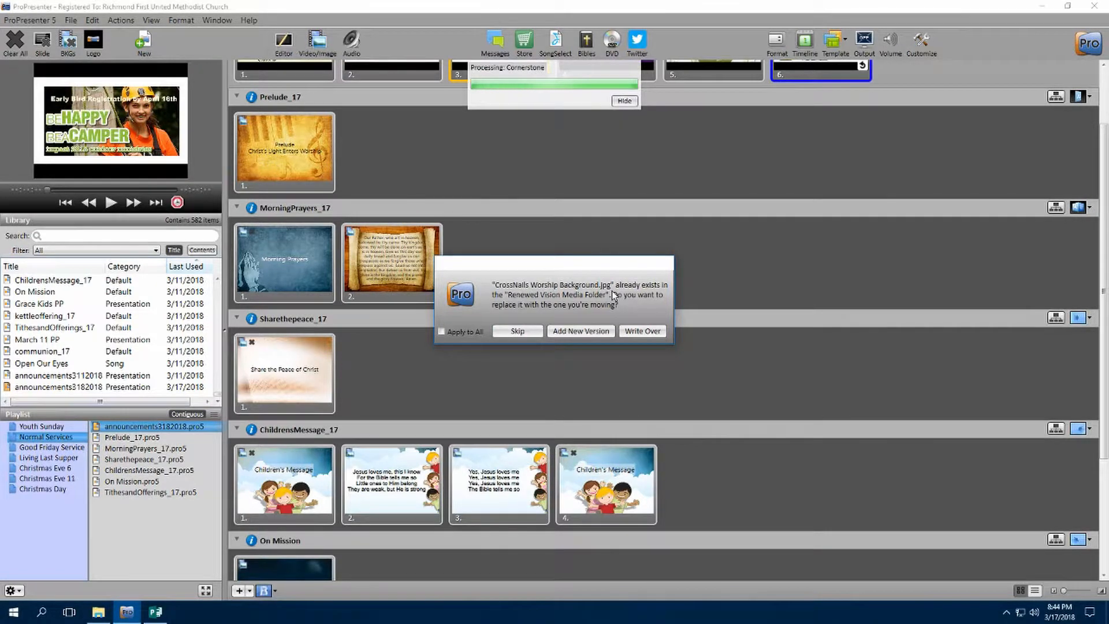
pyautogui.click(596, 333)
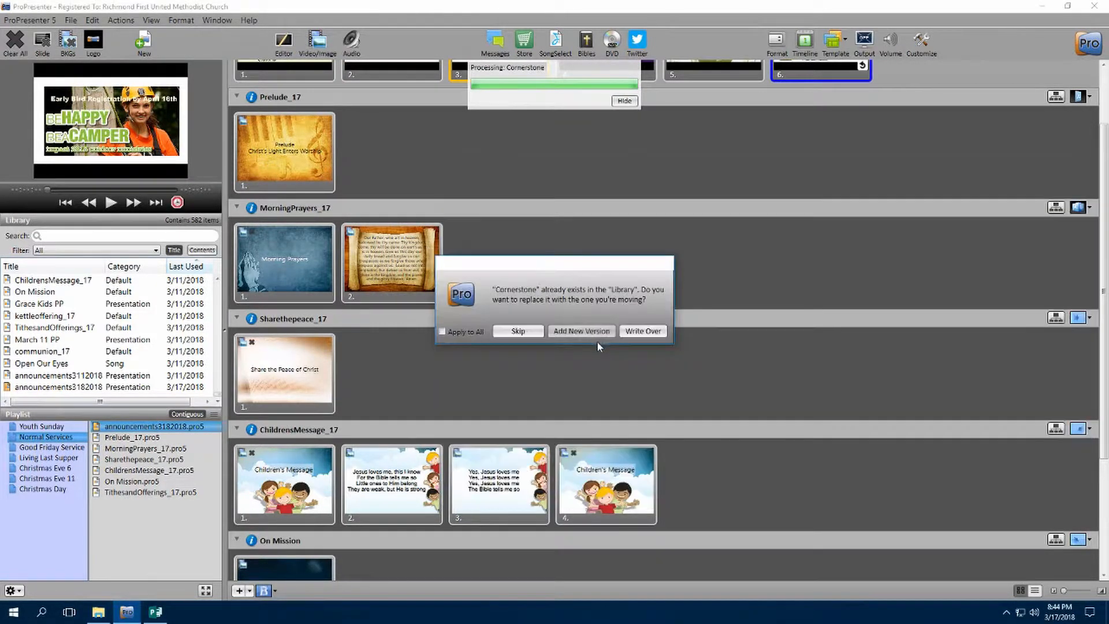
pyautogui.click(594, 331)
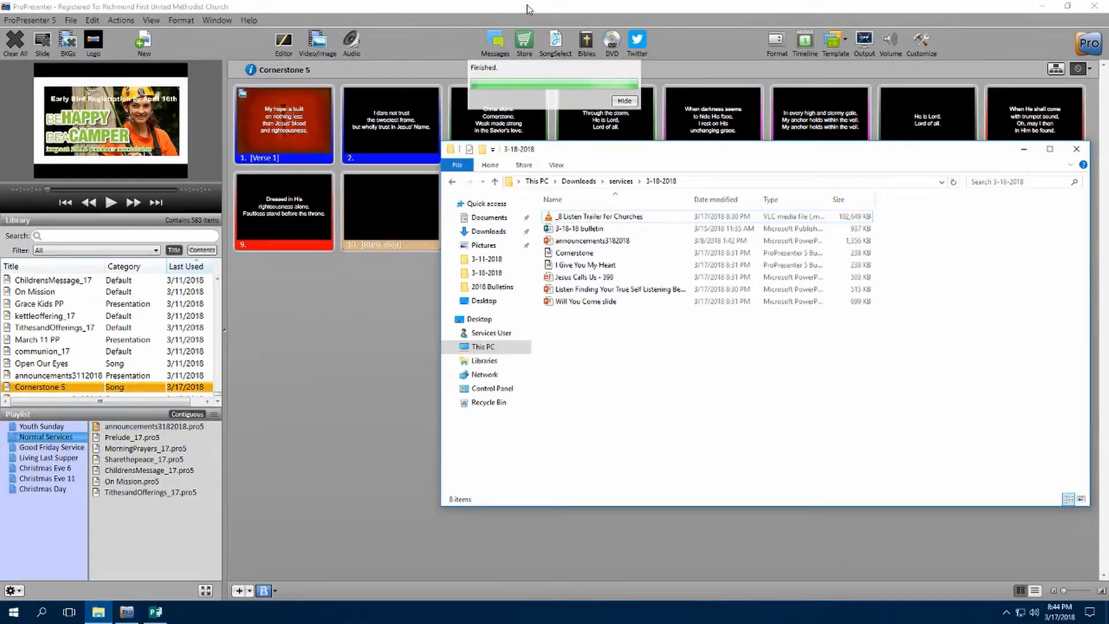
pyautogui.click(527, 6)
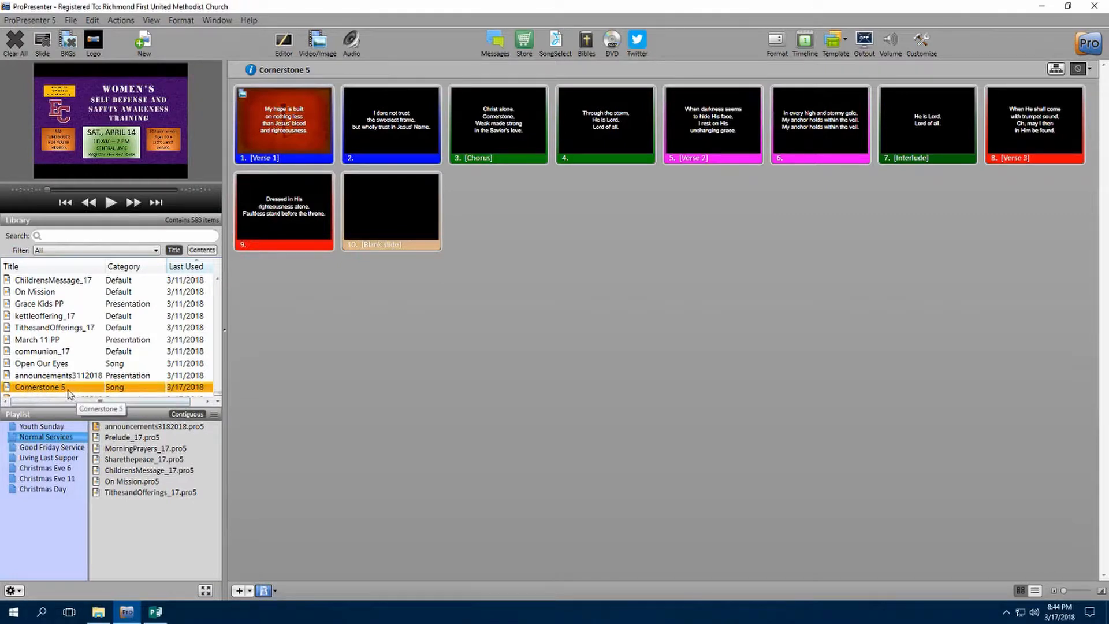
pyautogui.moveTo(69, 393); pyautogui.dragTo(173, 450)
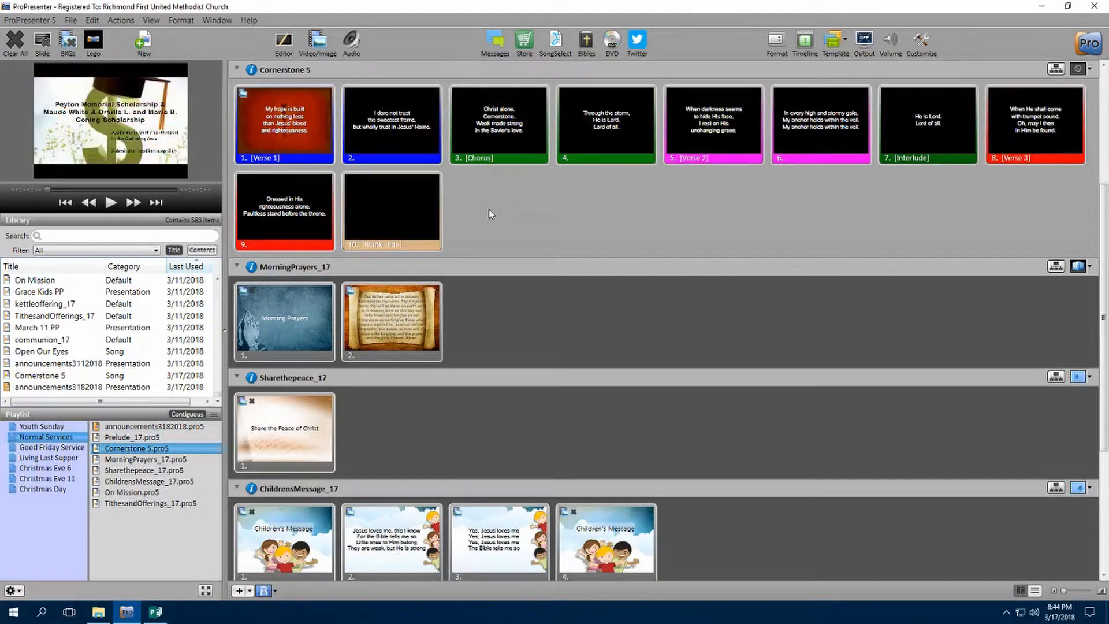
# Step: Apply the Songs of Praise arrangement to the Cornerstone song in the playlist
pyautogui.scroll(1, 489, 209)
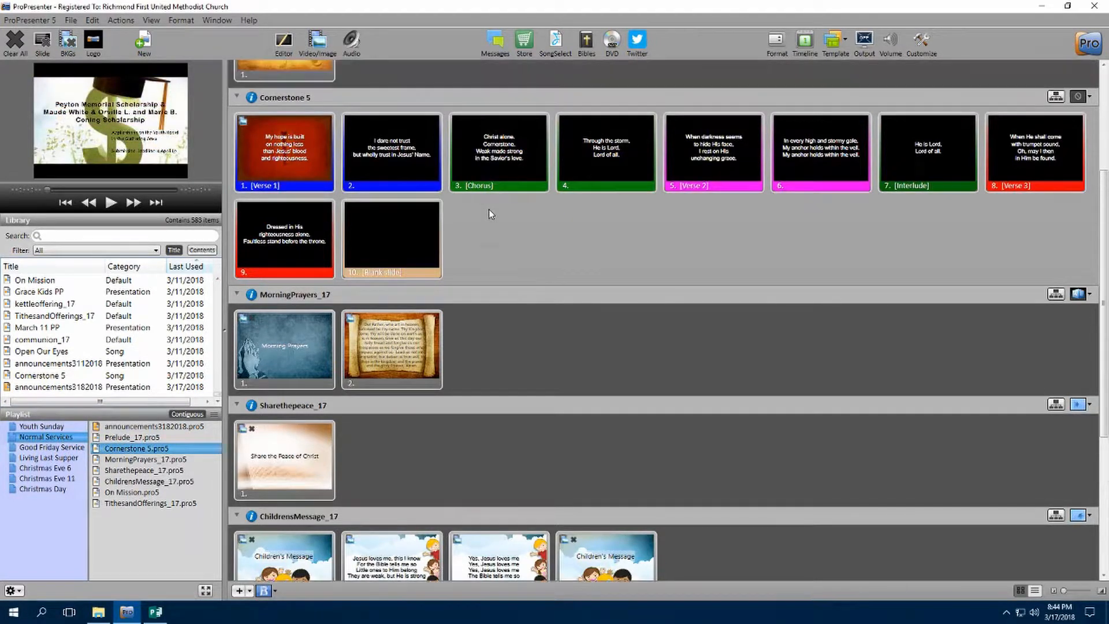
pyautogui.click(1054, 97)
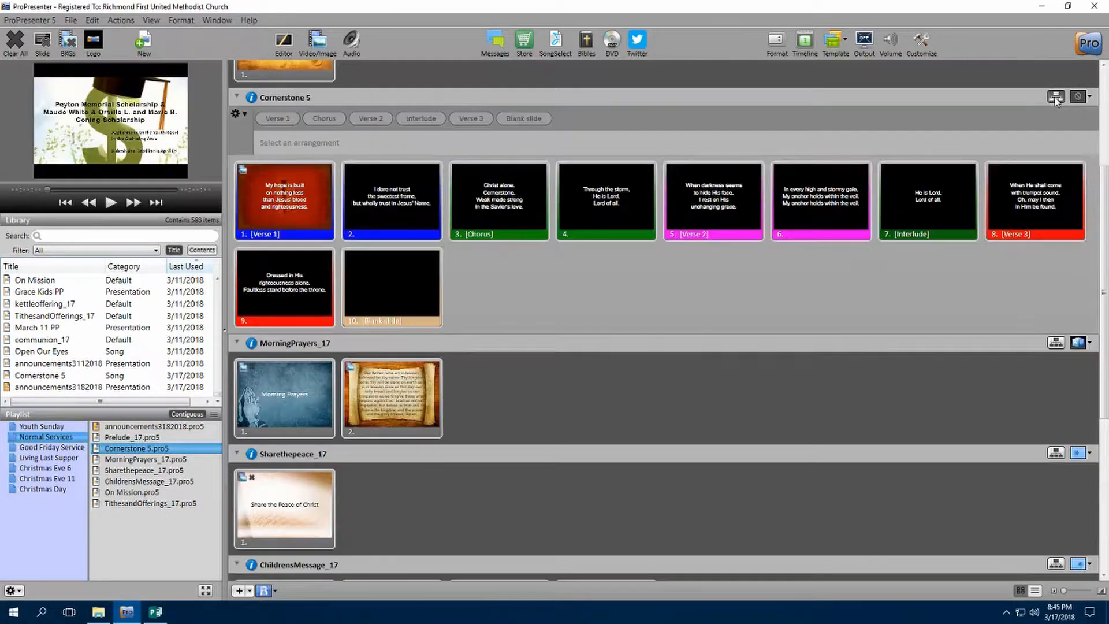
pyautogui.click(244, 113)
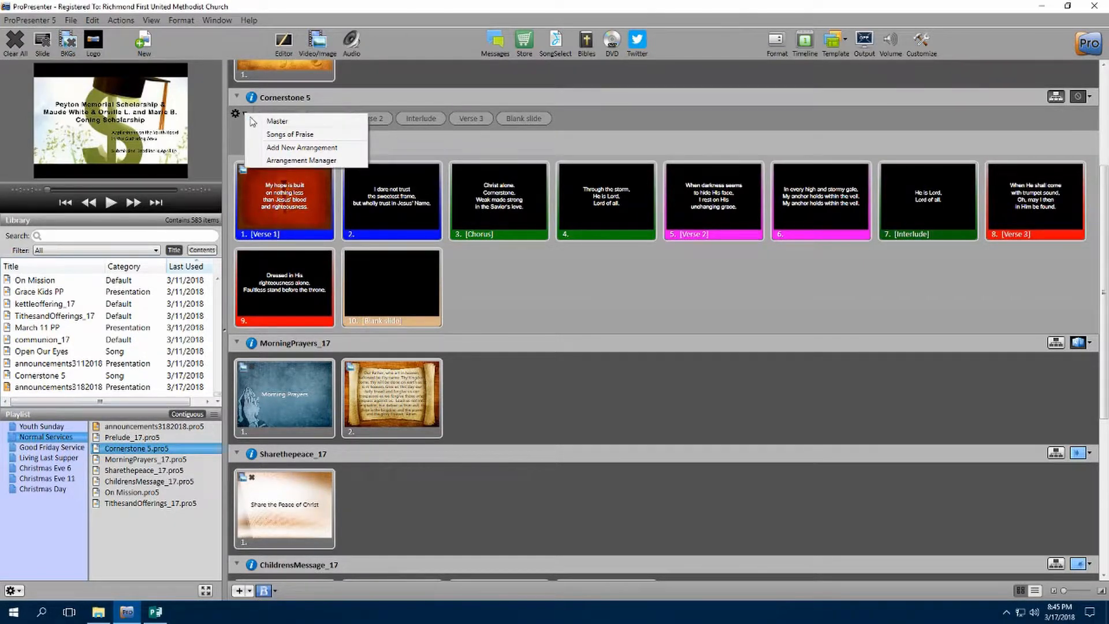
pyautogui.click(277, 135)
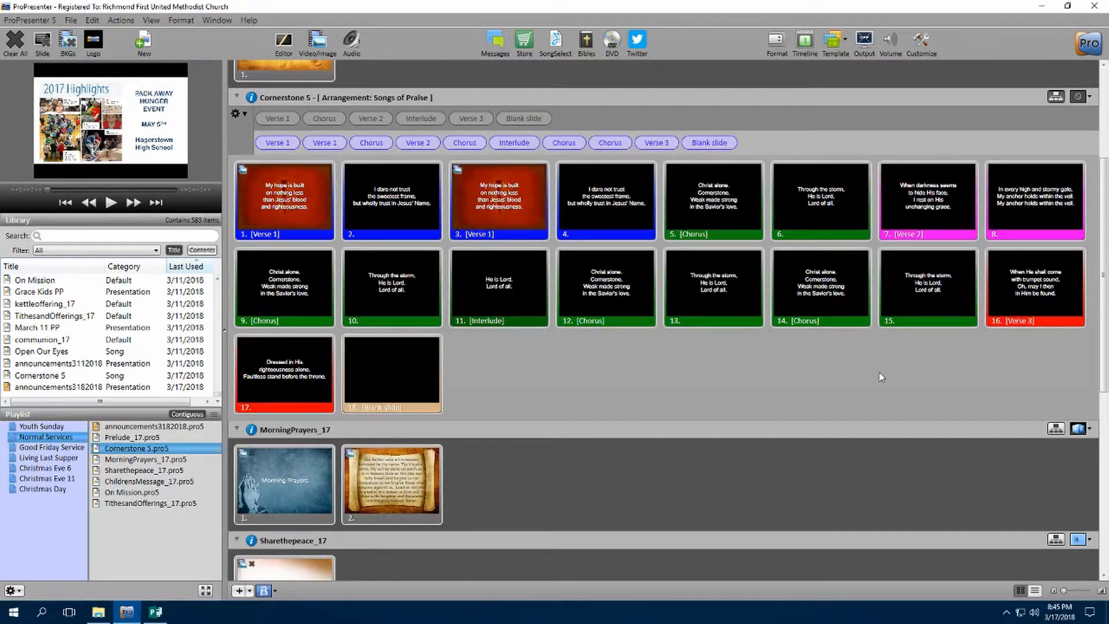
pyautogui.click(1055, 98)
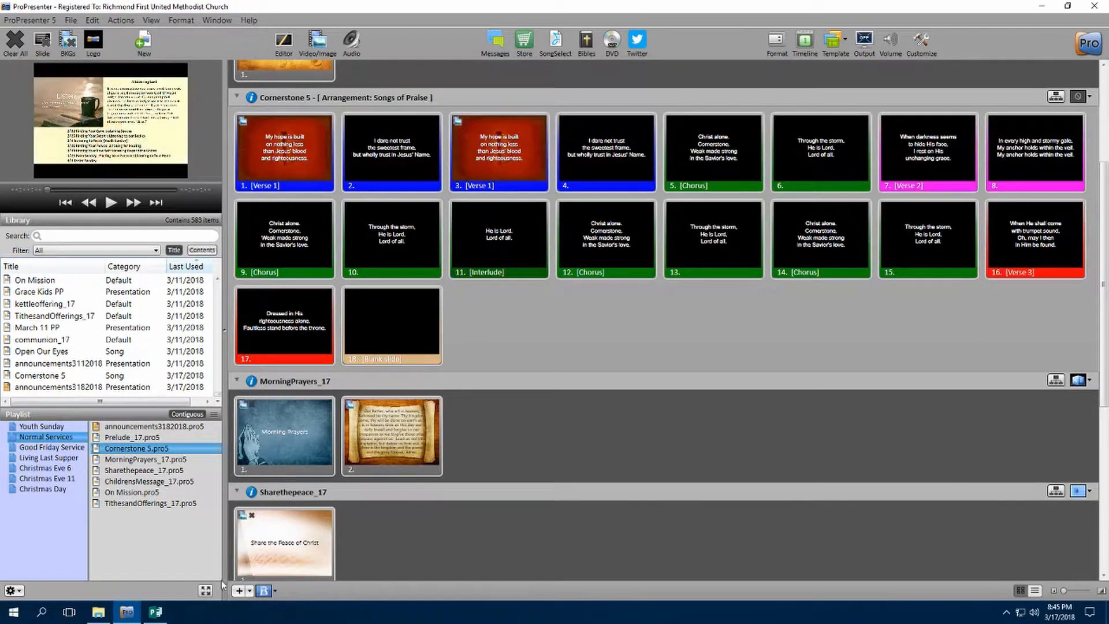
# Step: Import the I Give You My Heart bundle from the 3-18-2018 folder as a new version and place it after Cornerstone in the playlist
pyautogui.click(99, 612)
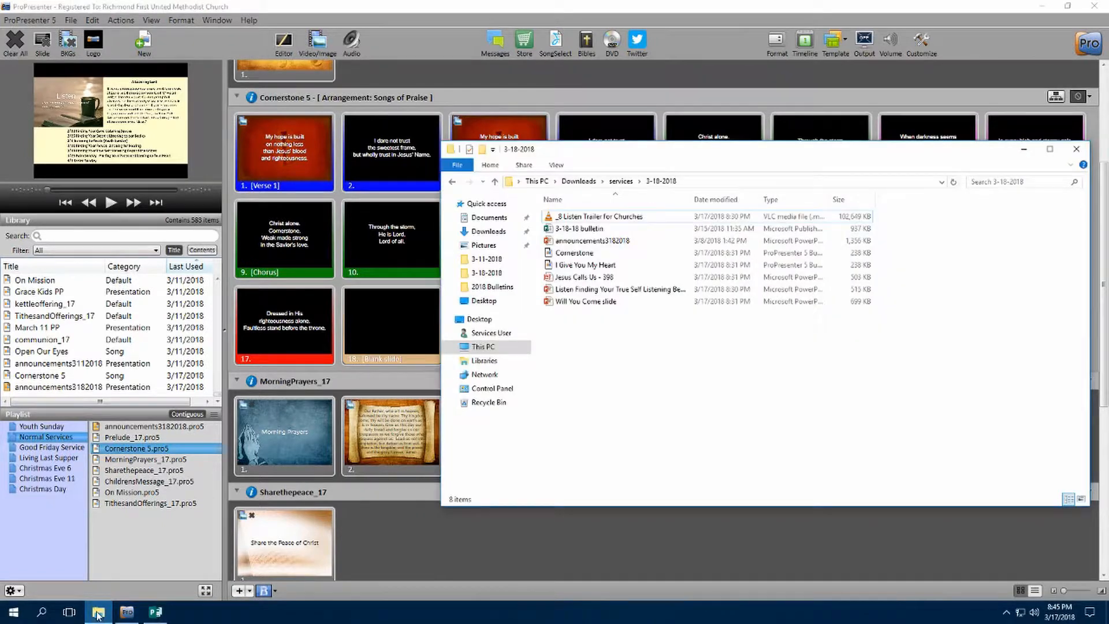
pyautogui.click(608, 269)
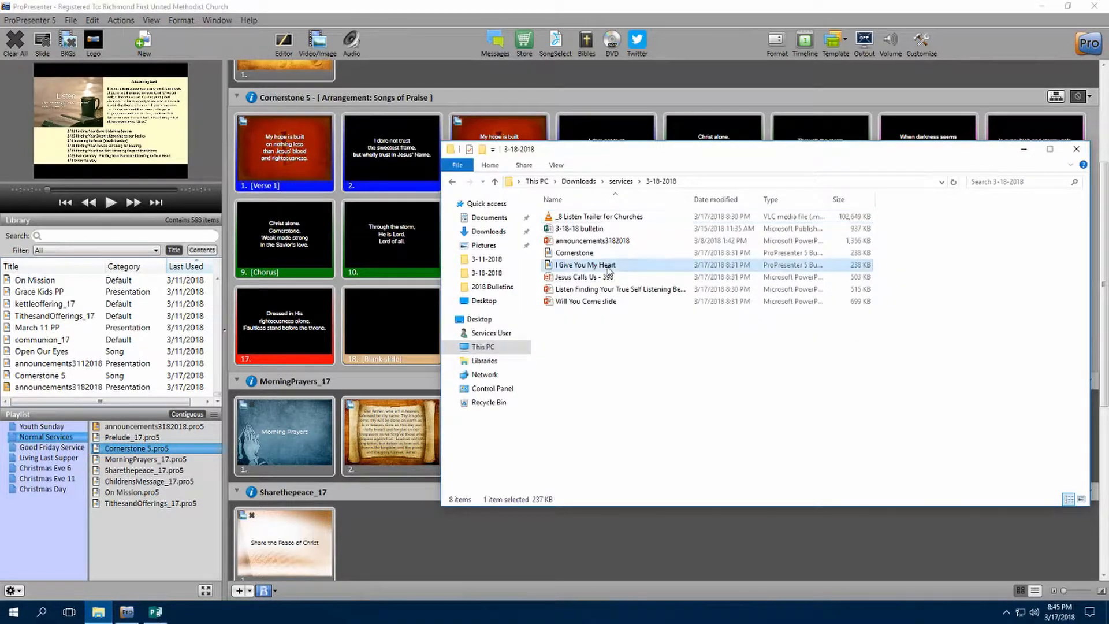
pyautogui.click(475, 8)
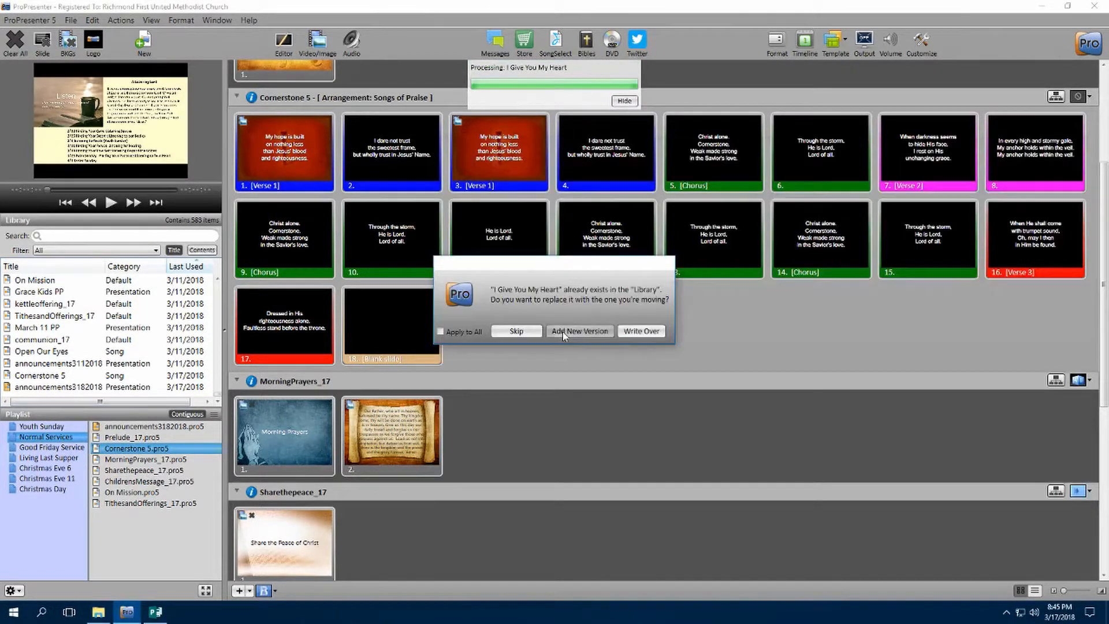
pyautogui.click(563, 332)
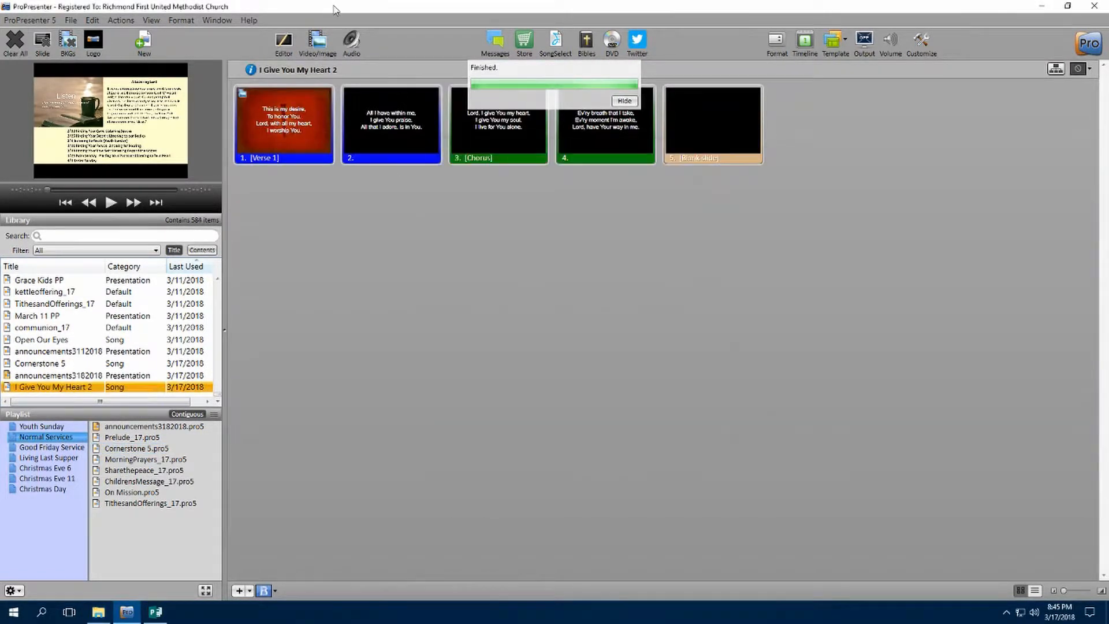
pyautogui.click(335, 8)
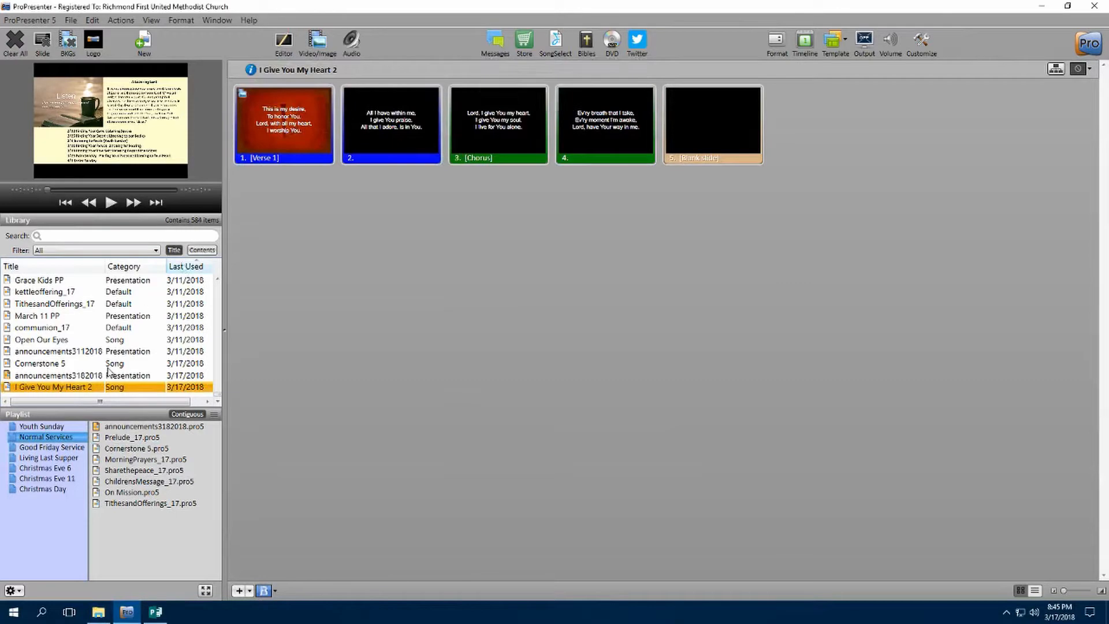
pyautogui.moveTo(88, 387); pyautogui.dragTo(149, 460)
pyautogui.click(149, 460)
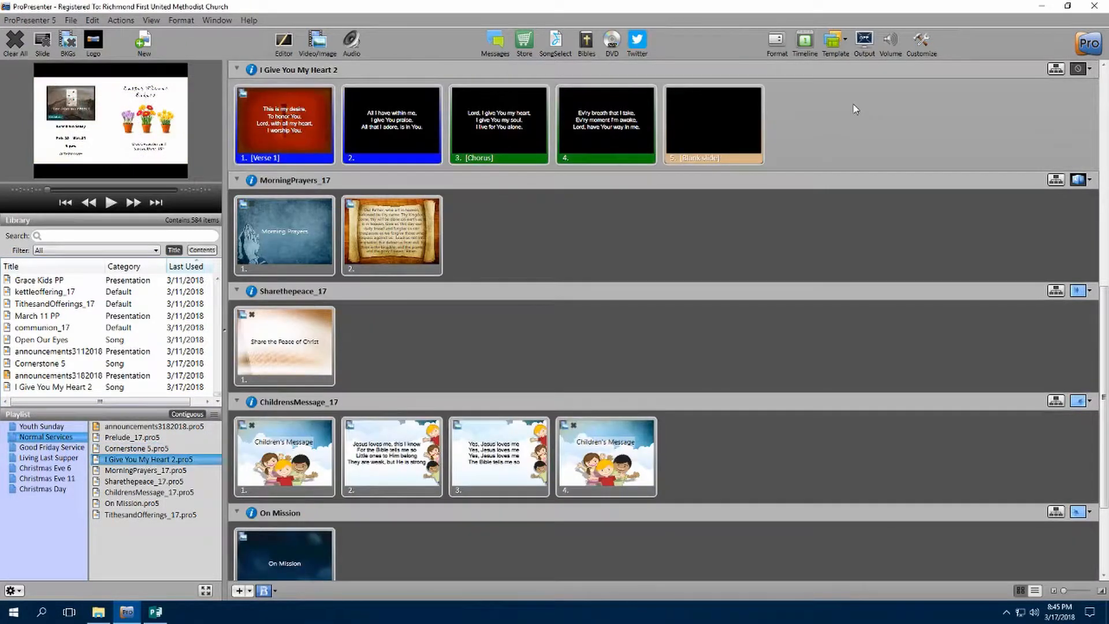
# Step: Apply the Short version arrangement to the I Give You My Heart song in the playlist
pyautogui.click(1056, 70)
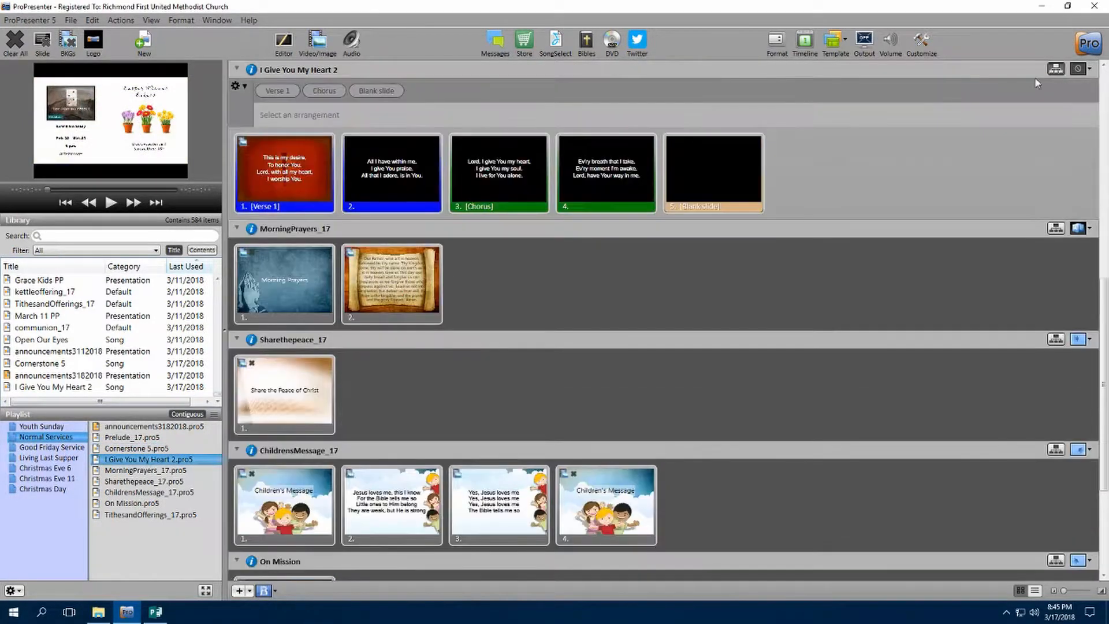
pyautogui.click(240, 86)
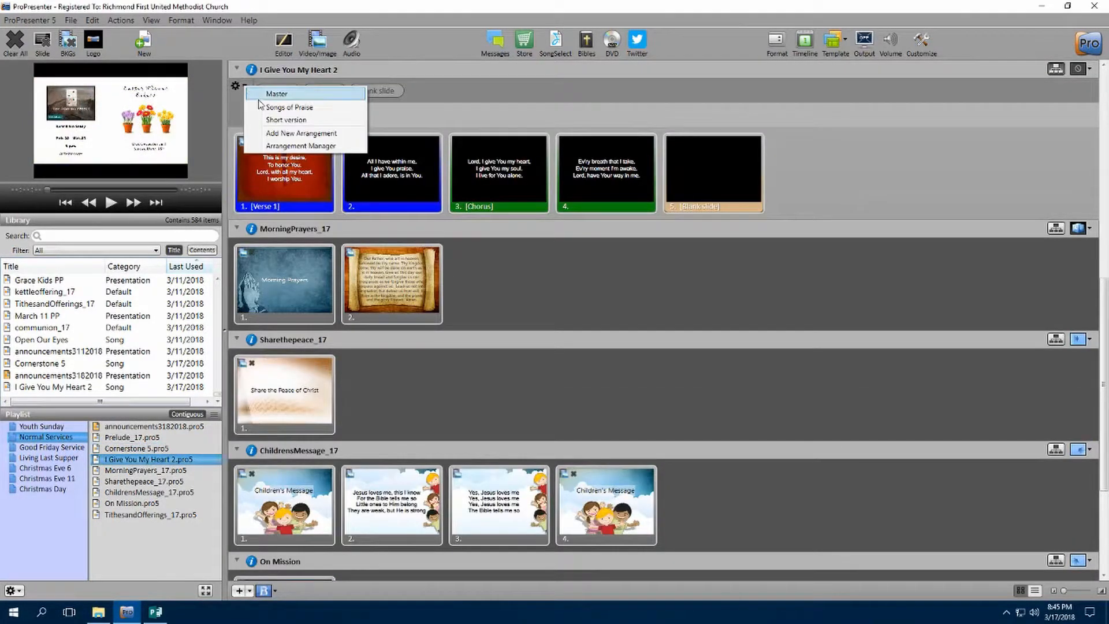
pyautogui.click(286, 119)
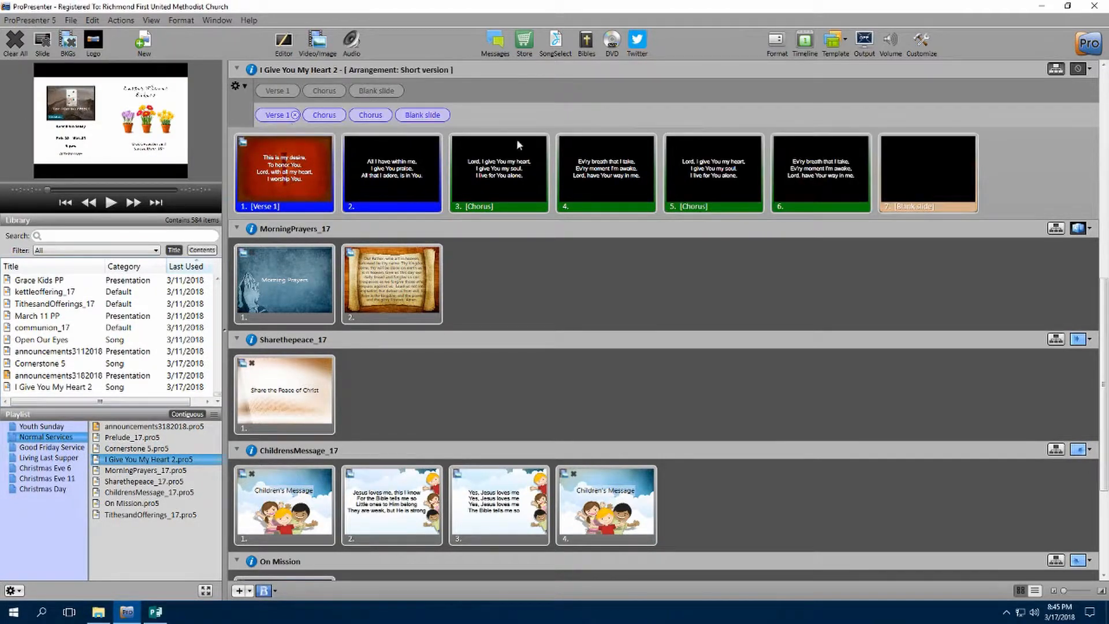
pyautogui.click(1065, 68)
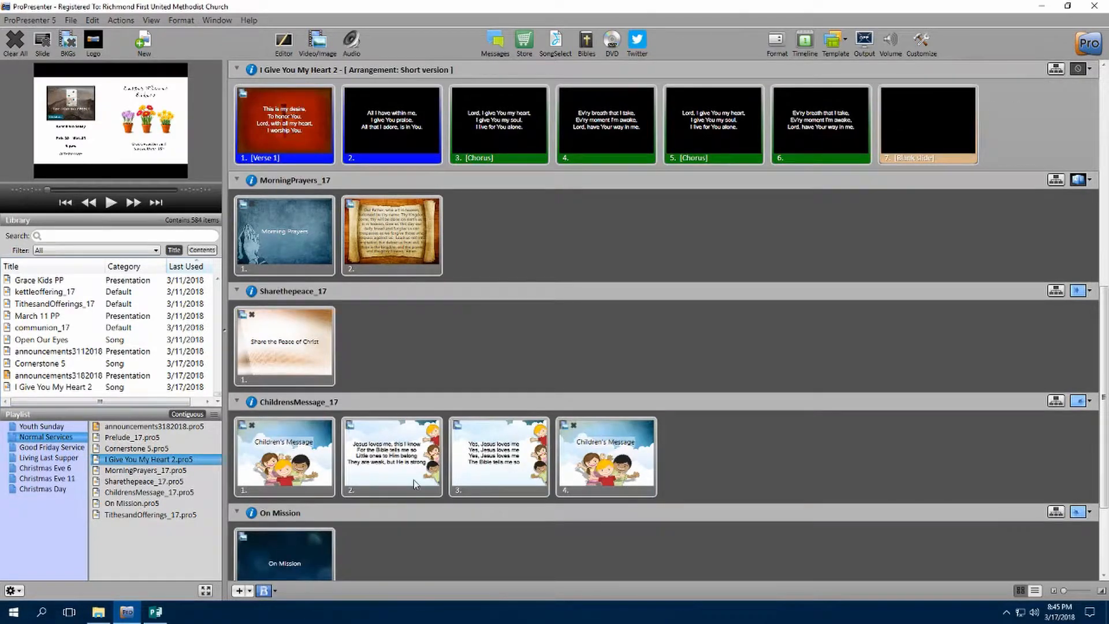
# Step: Following the bulletin's order, import the Will You Come slide PowerPoint as JPEG images and place it after MorningPrayers_17 in the playlist
pyautogui.click(156, 612)
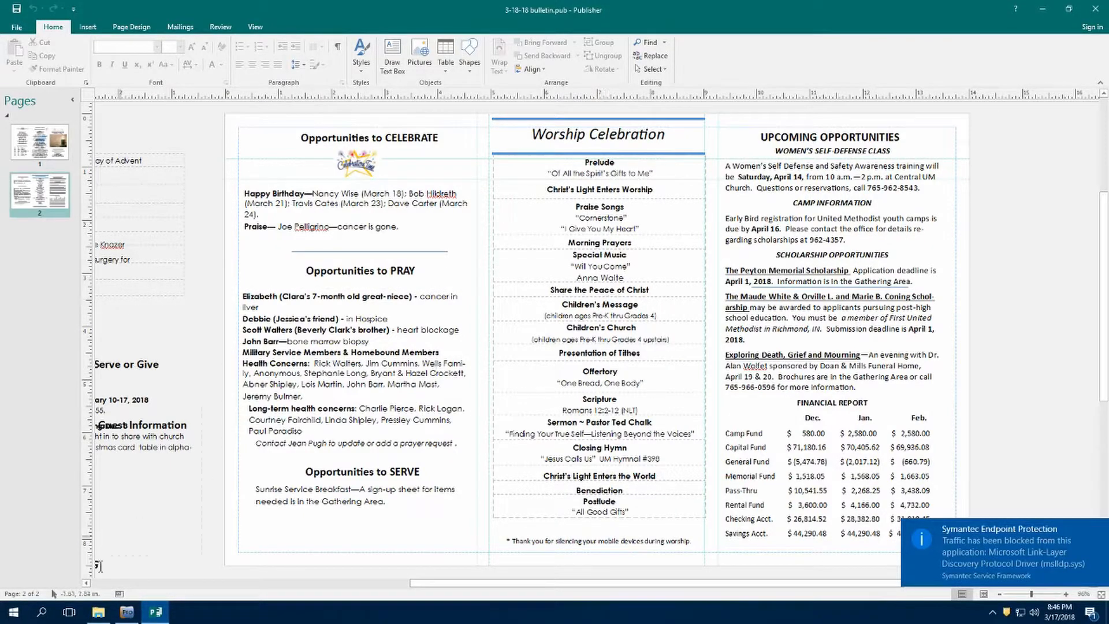
pyautogui.click(125, 613)
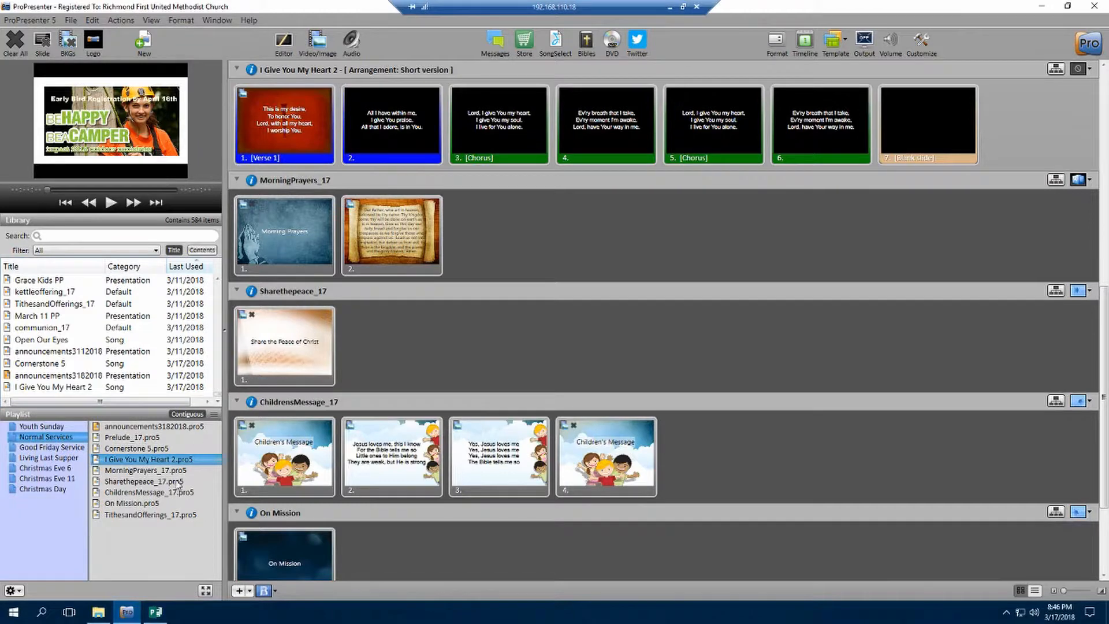
pyautogui.click(71, 20)
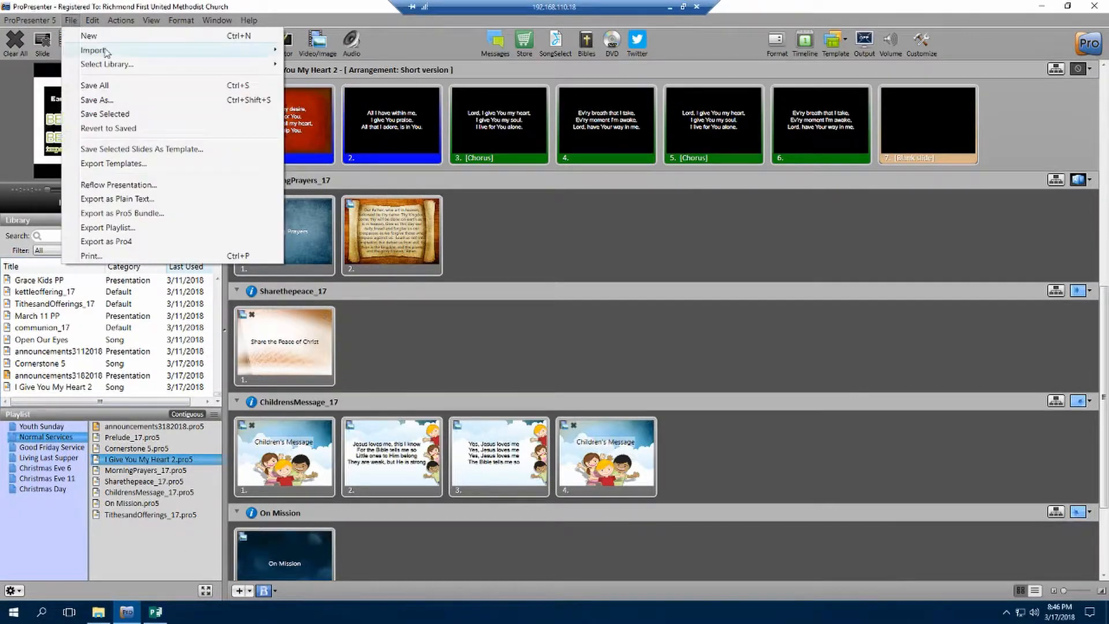
pyautogui.moveTo(123, 51)
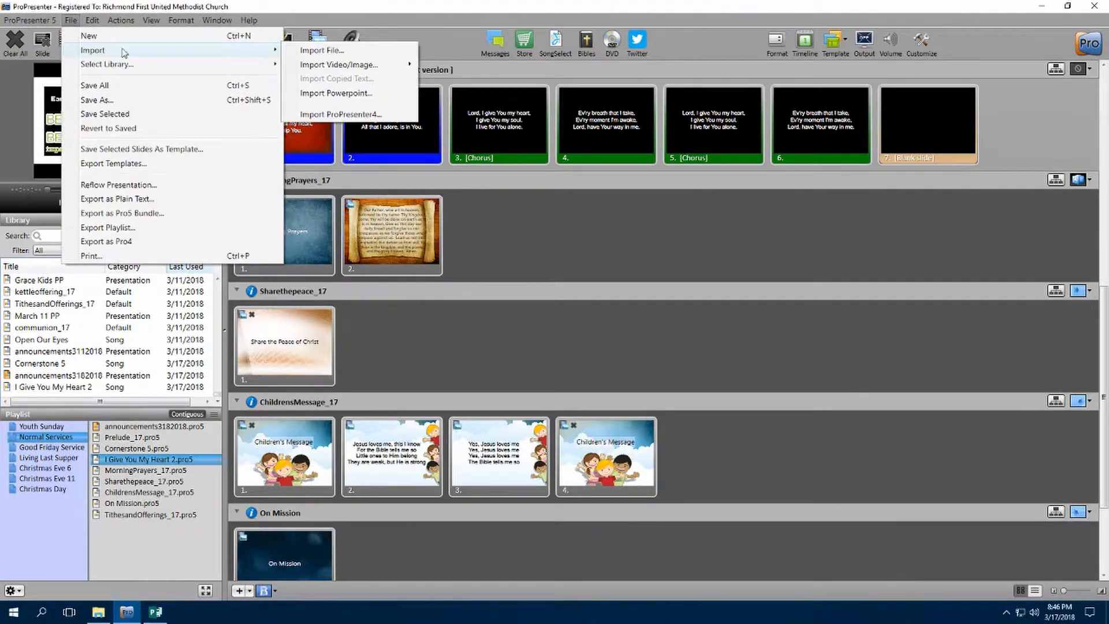
pyautogui.click(328, 93)
pyautogui.click(681, 313)
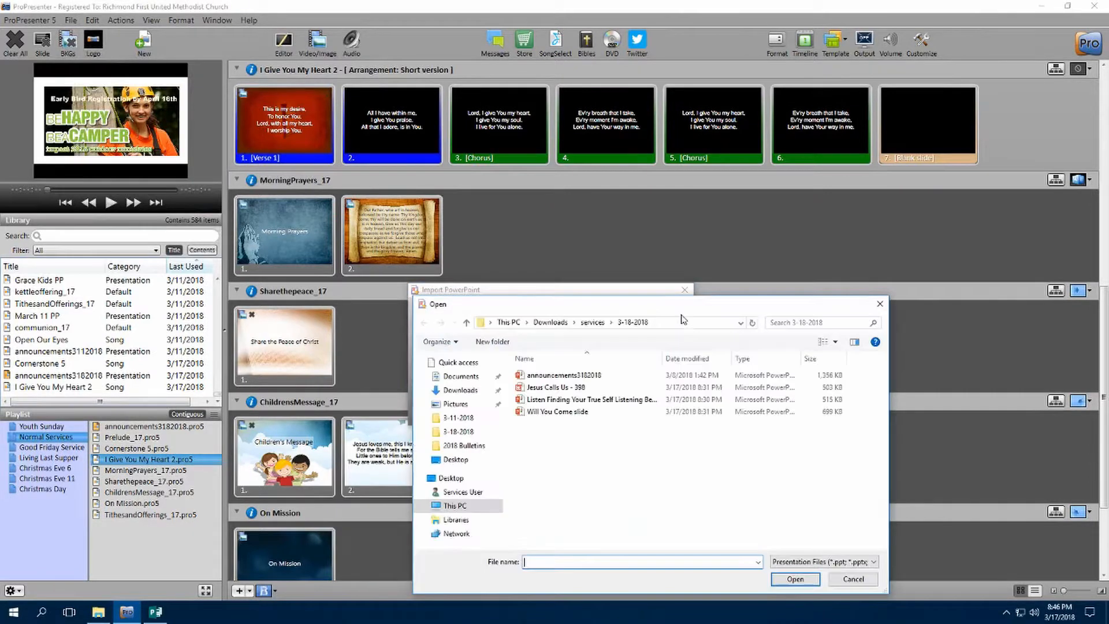
pyautogui.click(553, 414)
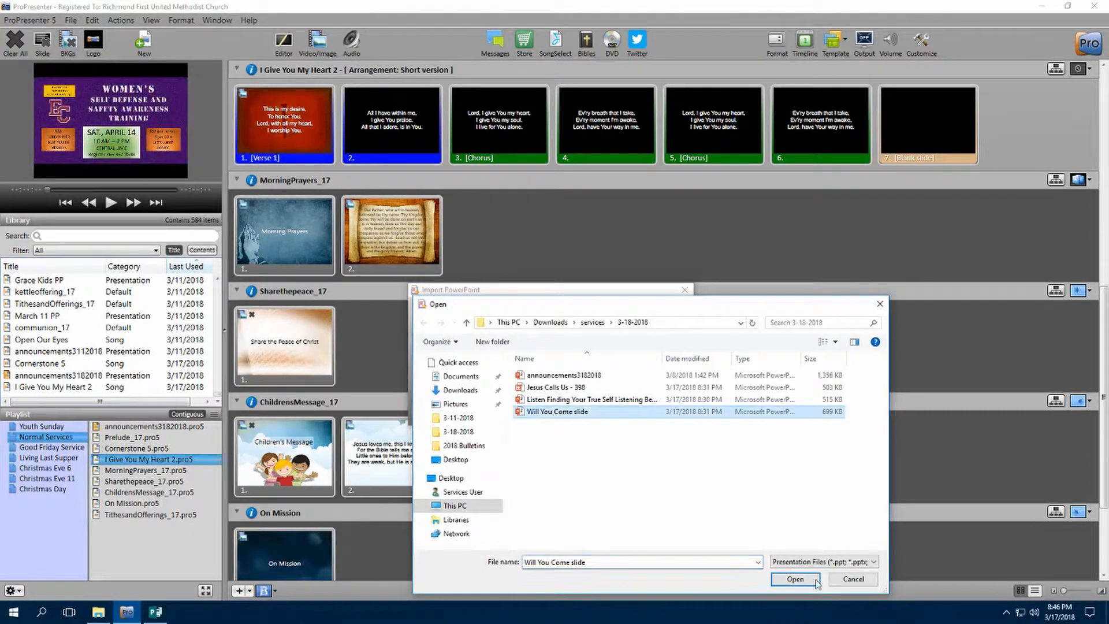
pyautogui.click(795, 579)
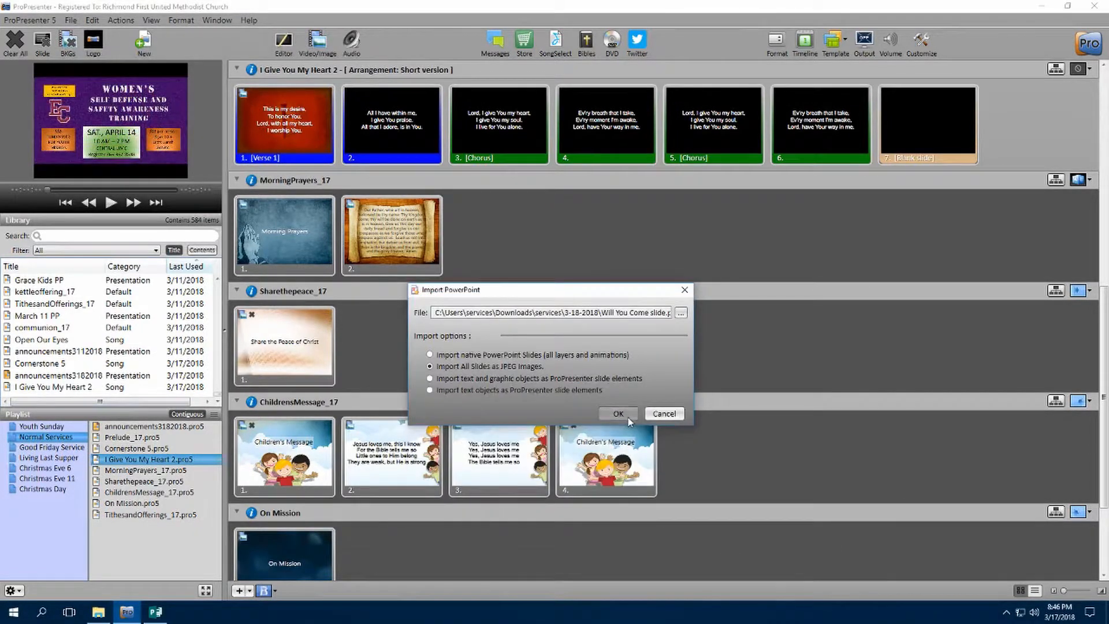
pyautogui.click(628, 415)
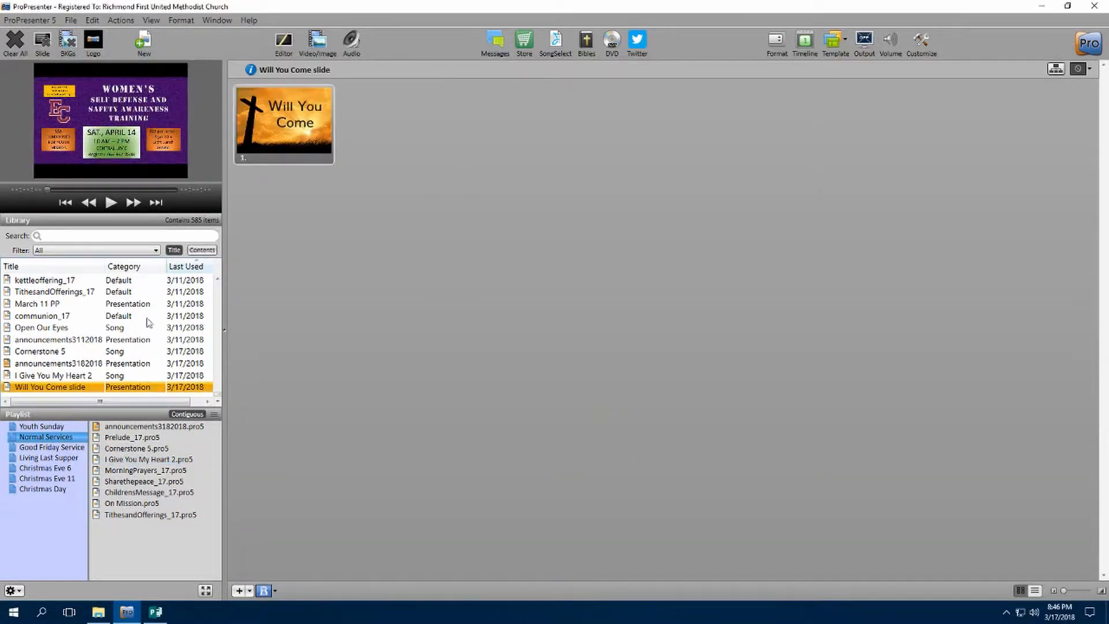
pyautogui.moveTo(81, 387); pyautogui.dragTo(203, 475)
# Step: Add a Clear All action cue to the Will You Come slide
pyautogui.scroll(-3, 392, 340)
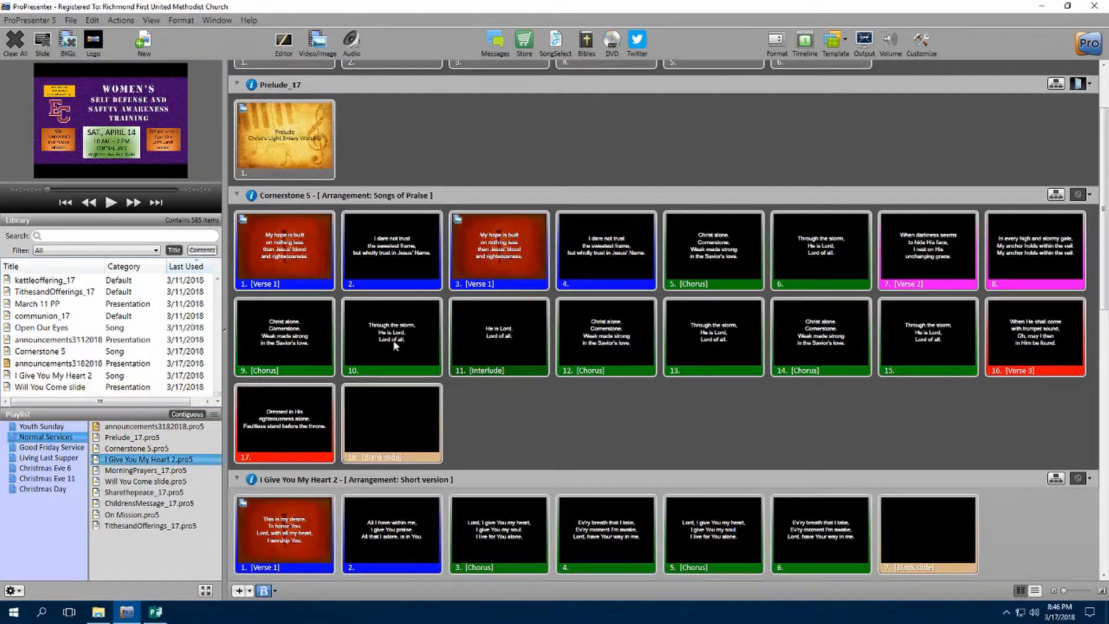
pyautogui.scroll(-2, 404, 370)
pyautogui.scroll(-5, 419, 394)
pyautogui.rightClick(296, 389)
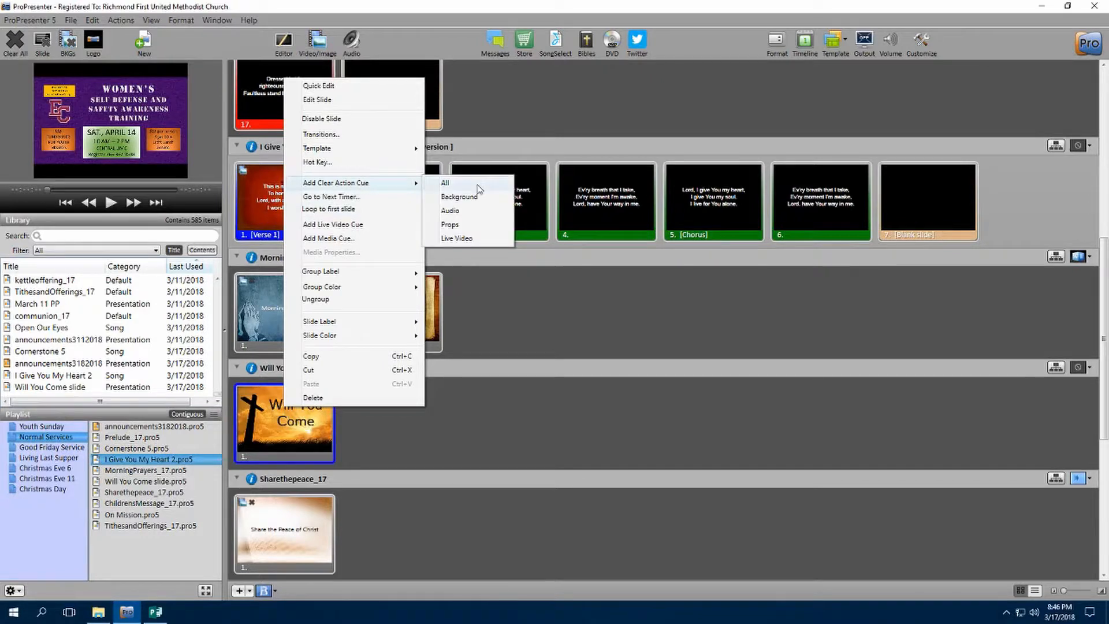
pyautogui.click(478, 186)
pyautogui.scroll(-3, 419, 422)
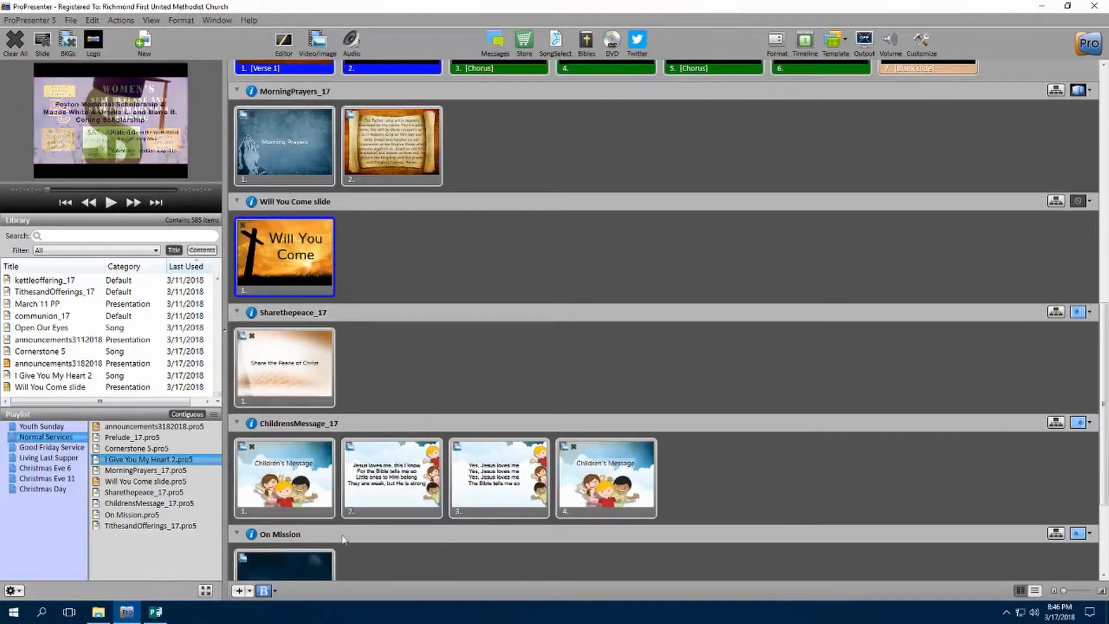
# Step: Check the playlist from Share the Peace through Tithes and Offerings against the order of worship in the 3-18-18 bulletin
pyautogui.click(155, 612)
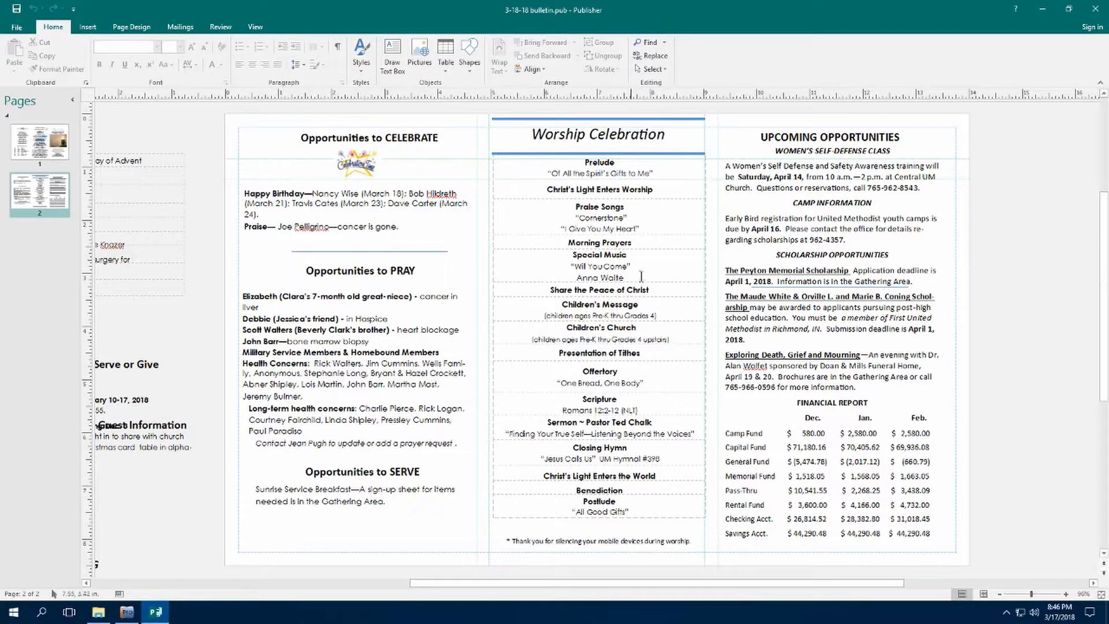
pyautogui.click(1049, 16)
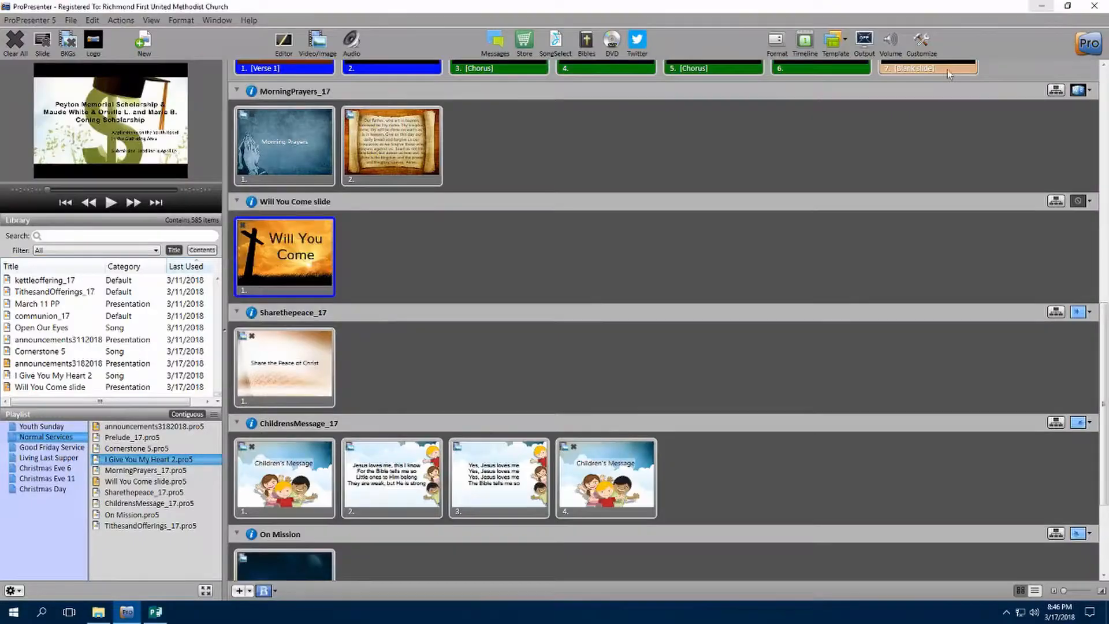
pyautogui.scroll(-3, 586, 324)
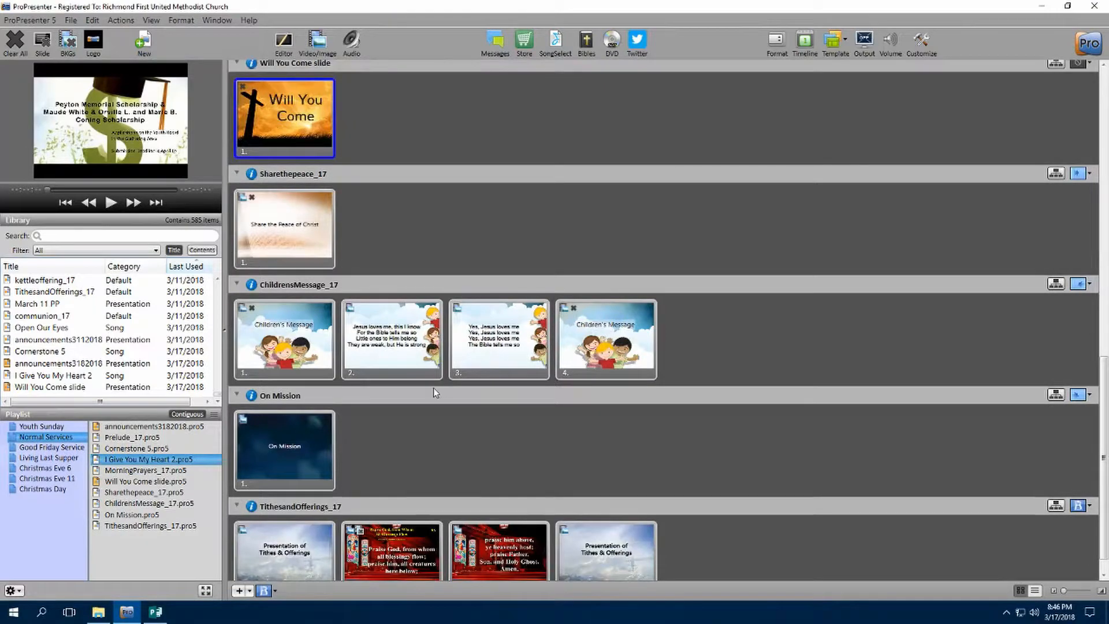
pyautogui.scroll(-1, 433, 387)
pyautogui.click(156, 612)
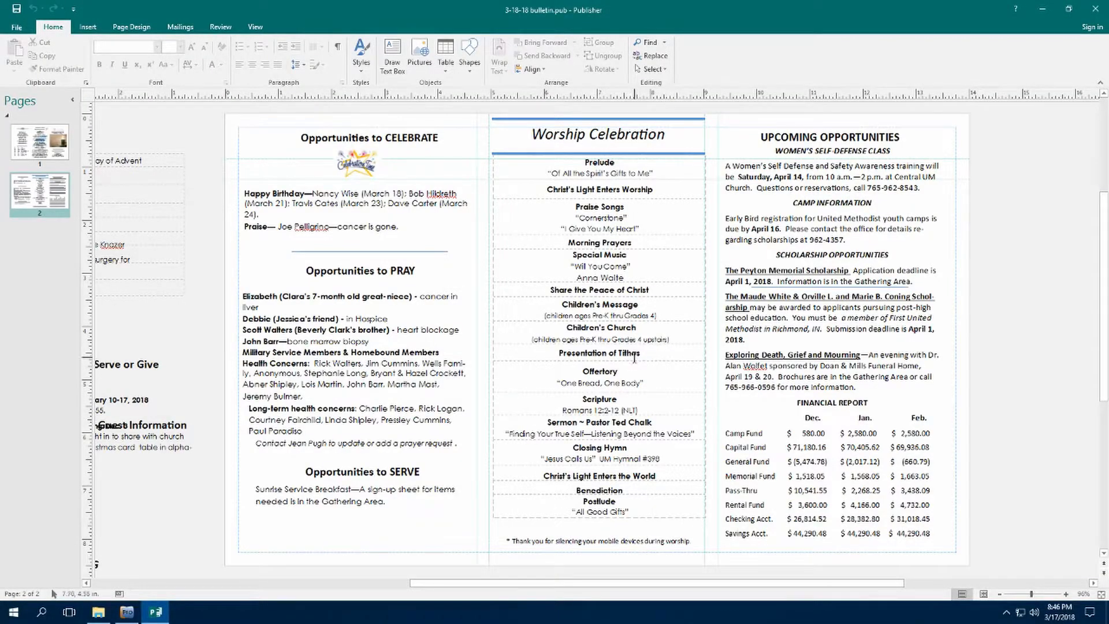
pyautogui.click(1042, 9)
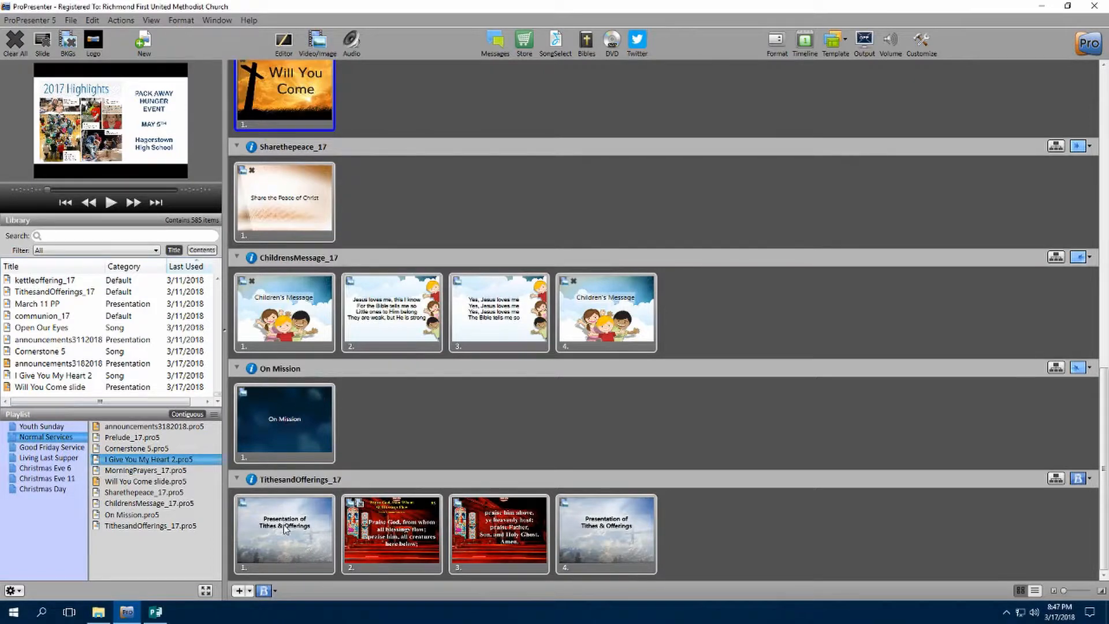
pyautogui.click(155, 613)
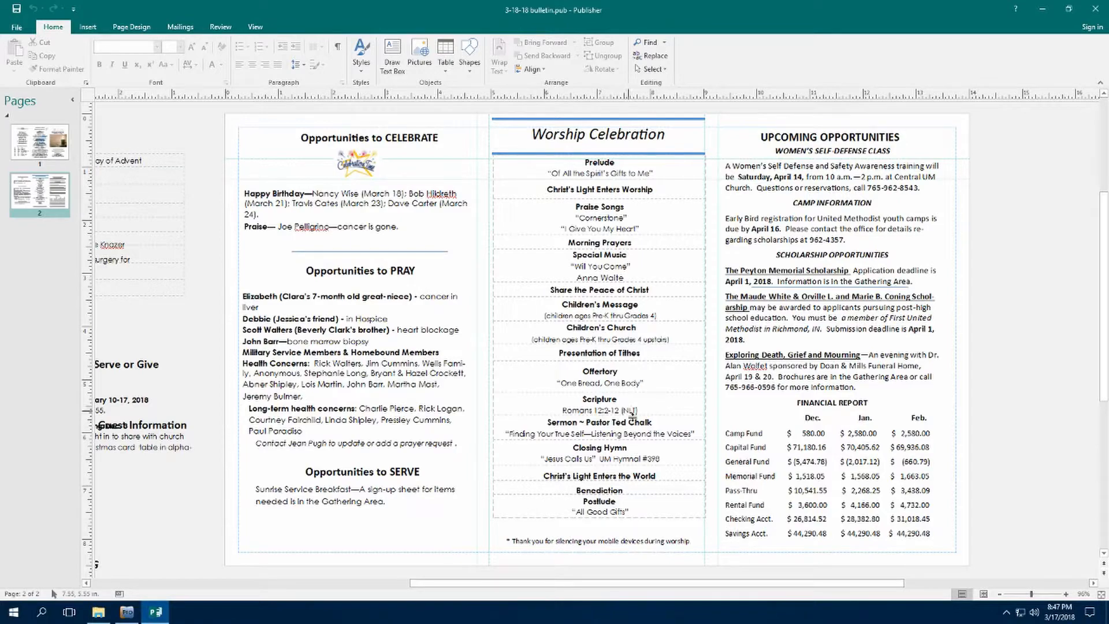
pyautogui.click(1042, 8)
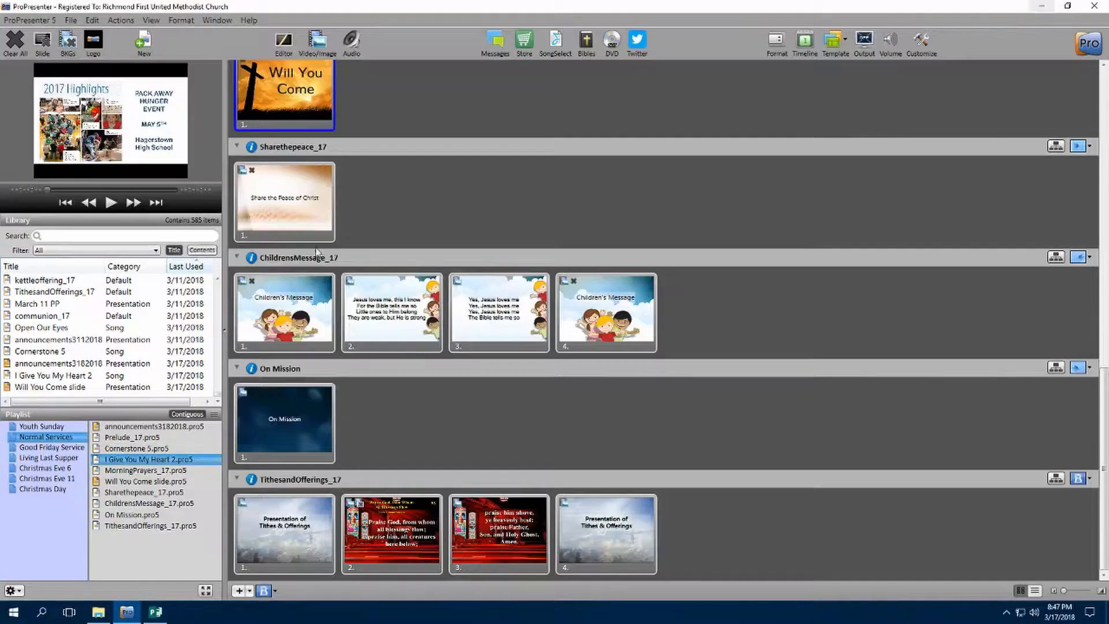
# Step: Import the Listen Finding Your True Self Listening Beyond the Voices PowerPoint as JPEG images and place it after TithesandOfferings_17 in the playlist
pyautogui.click(71, 20)
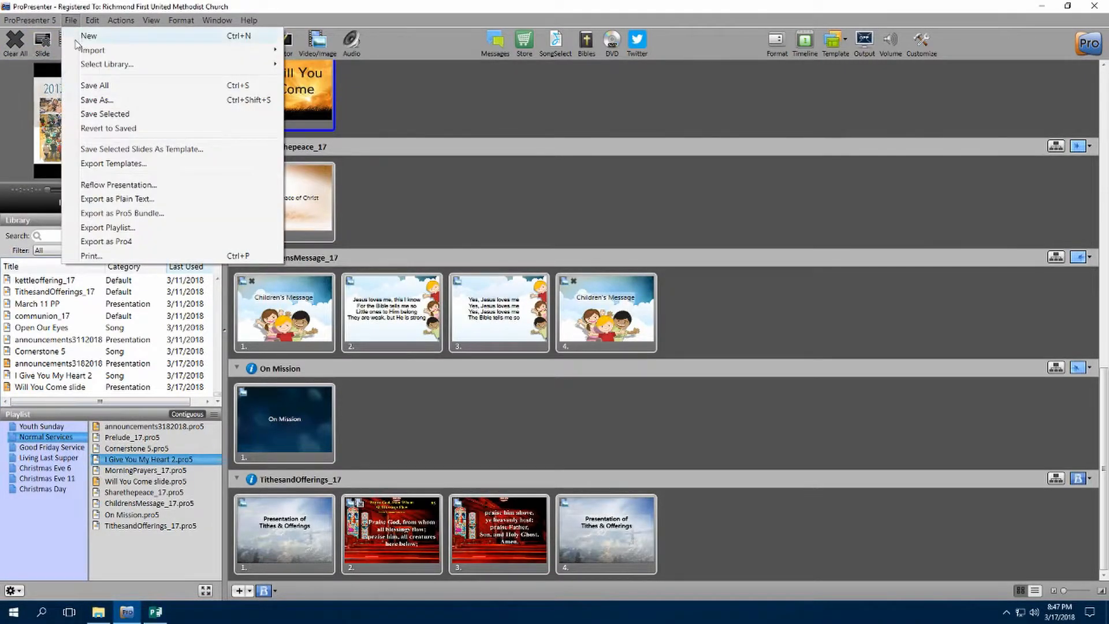
pyautogui.moveTo(80, 51)
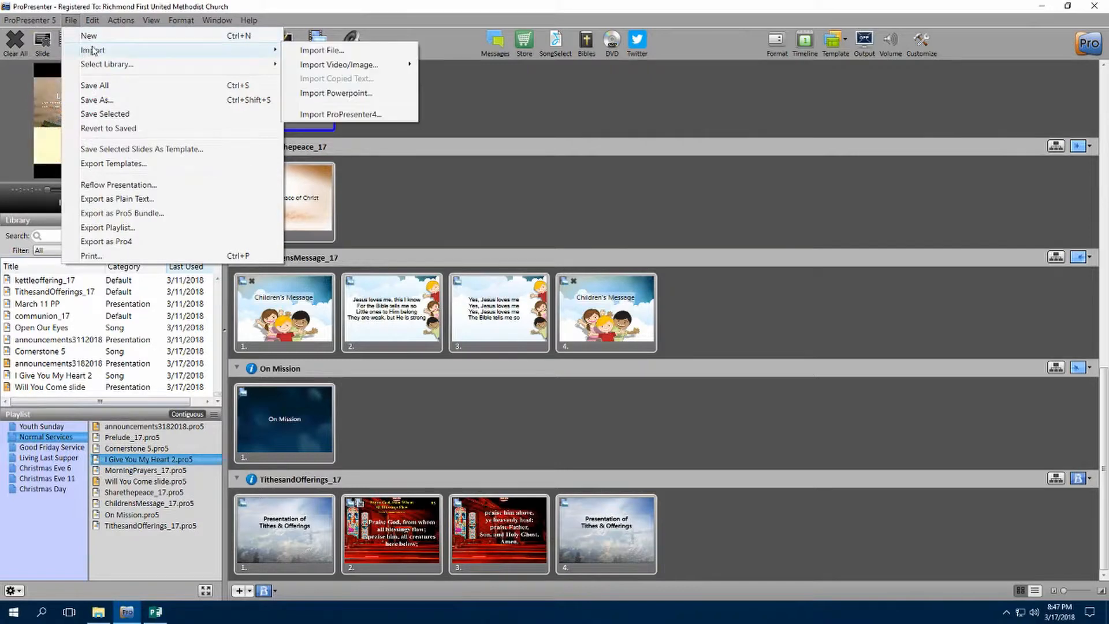
pyautogui.click(327, 92)
pyautogui.click(681, 313)
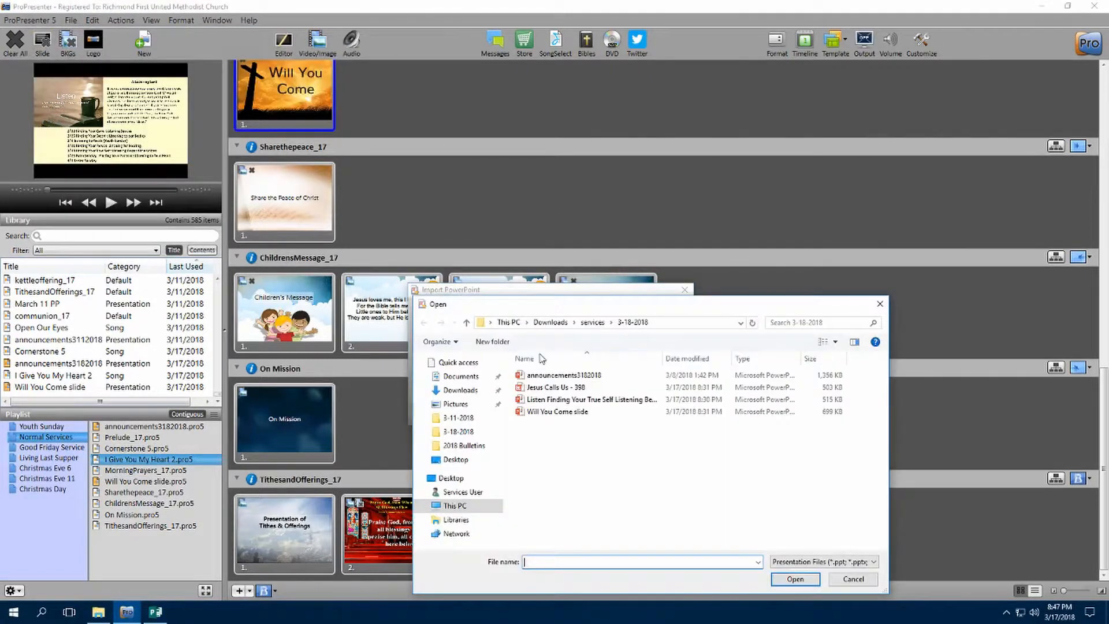
pyautogui.click(587, 400)
pyautogui.click(794, 579)
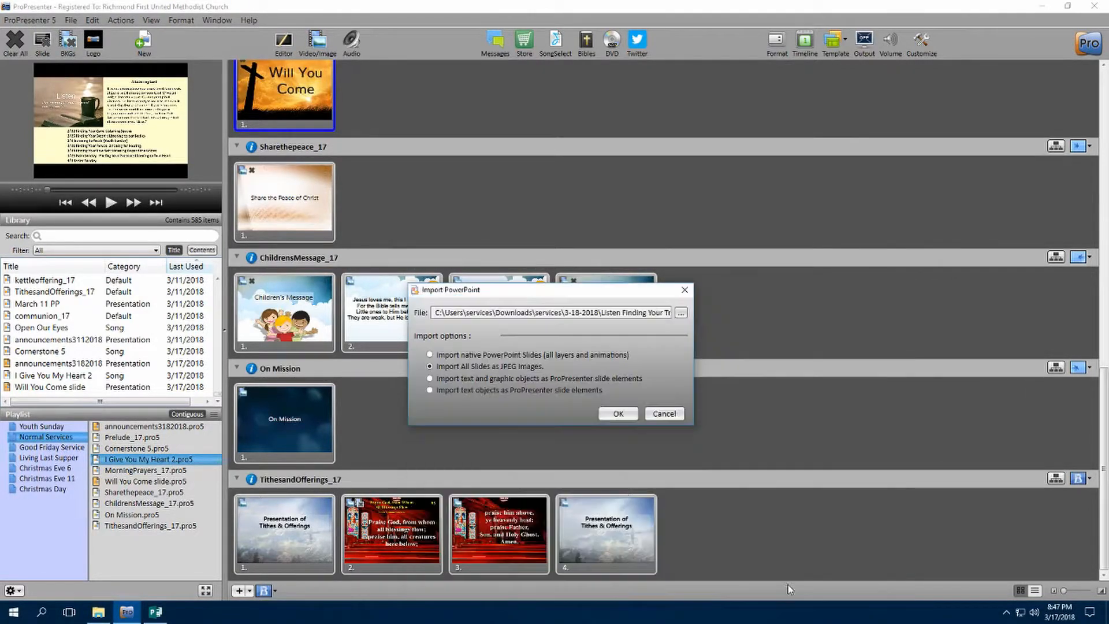
pyautogui.click(614, 413)
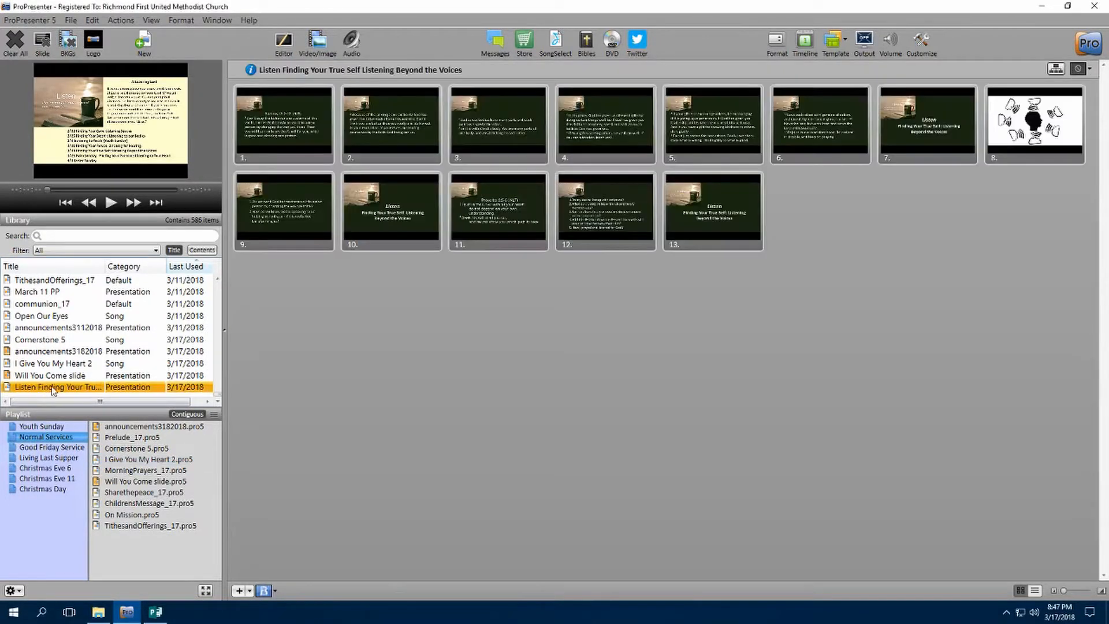
pyautogui.moveTo(54, 391); pyautogui.dragTo(150, 548)
# Step: Add a Clear All action cue to slides 1 and 7 of the Listen Finding Your True Self presentation
pyautogui.scroll(-15, 580, 452)
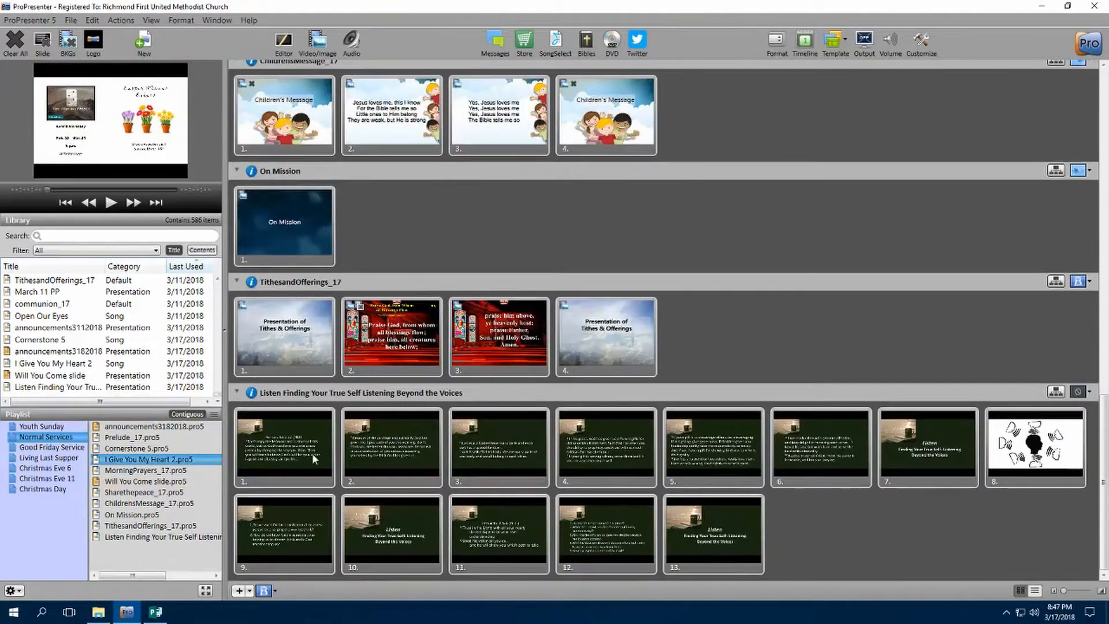
pyautogui.rightClick(311, 441)
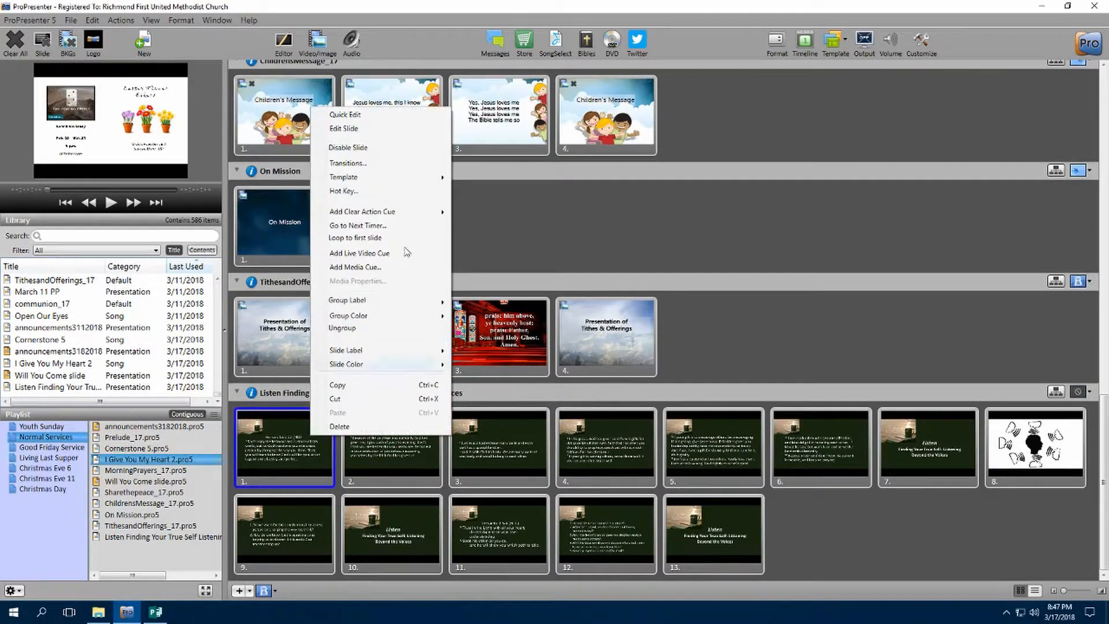
pyautogui.moveTo(423, 212)
pyautogui.click(478, 212)
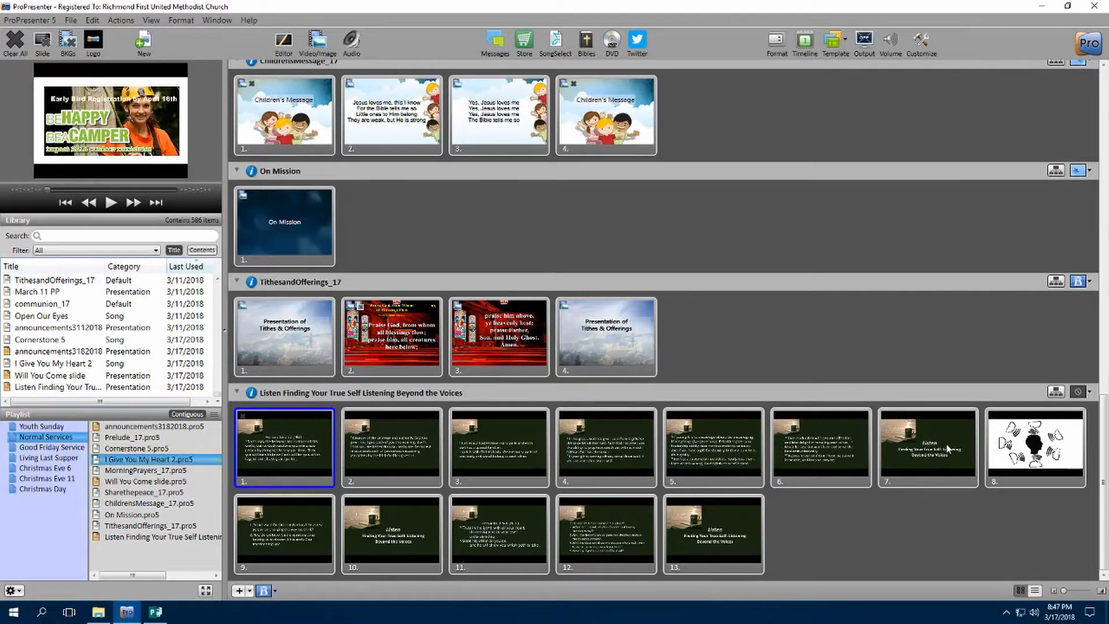
pyautogui.rightClick(914, 449)
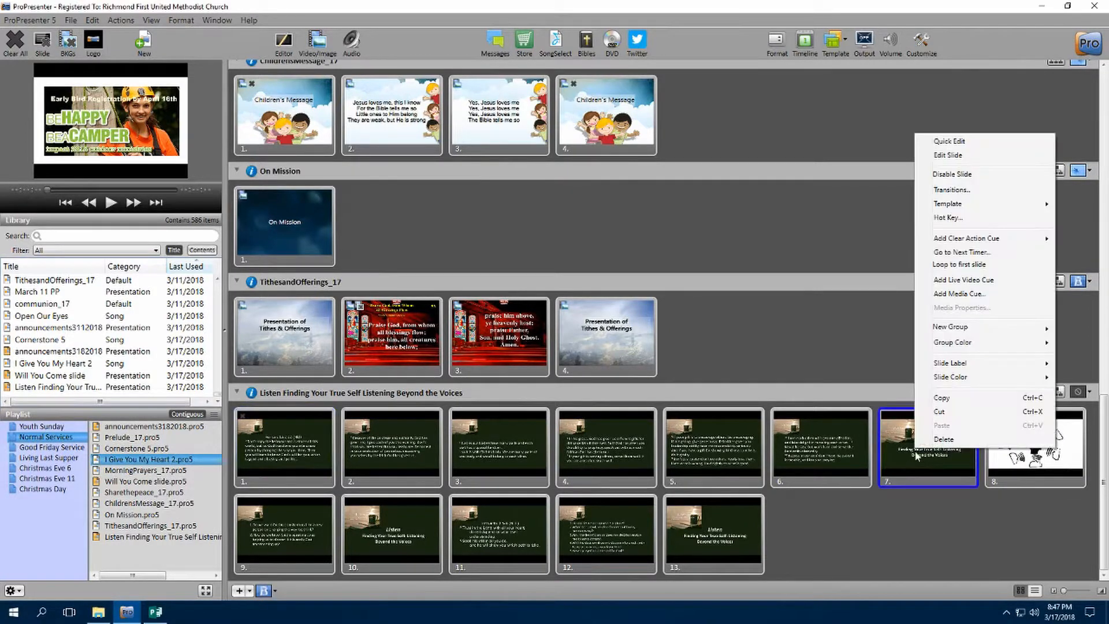
pyautogui.moveTo(988, 243)
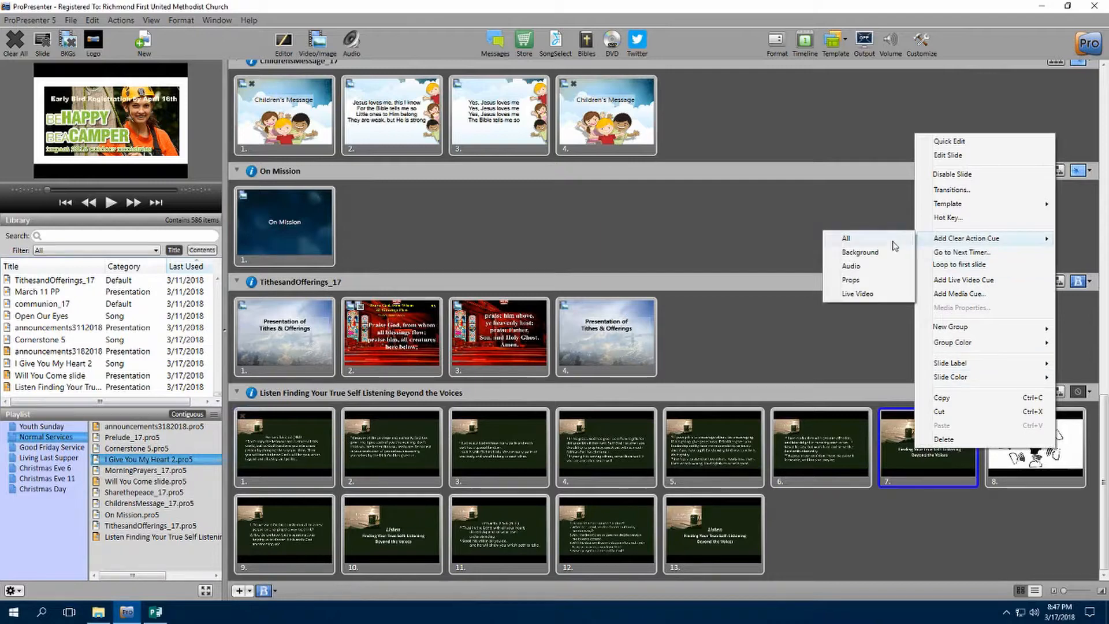
pyautogui.click(895, 241)
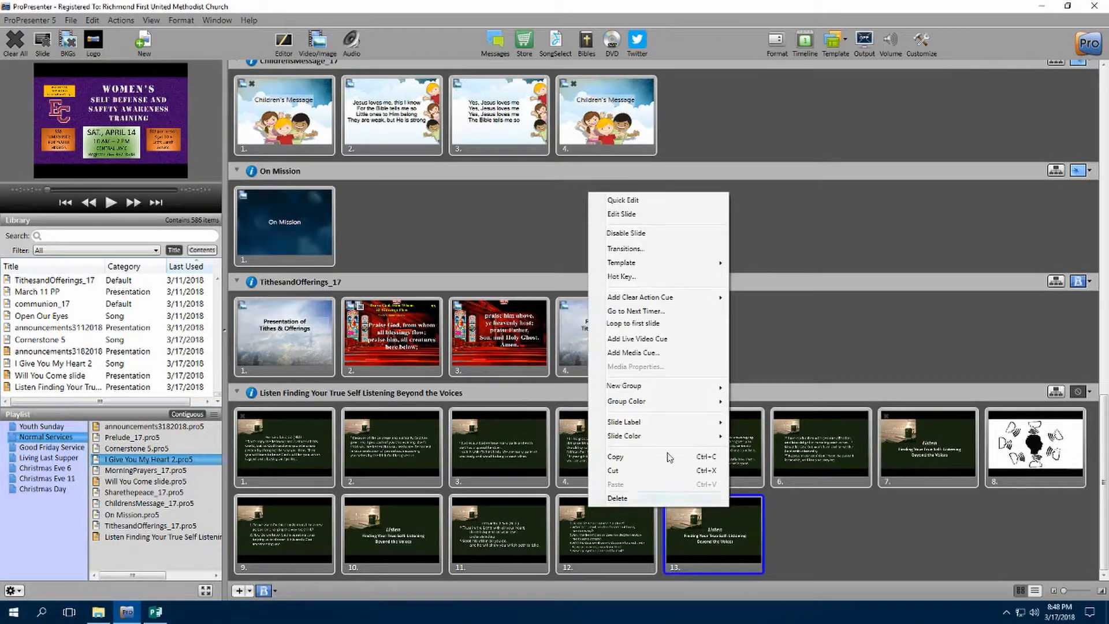
pyautogui.click(625, 216)
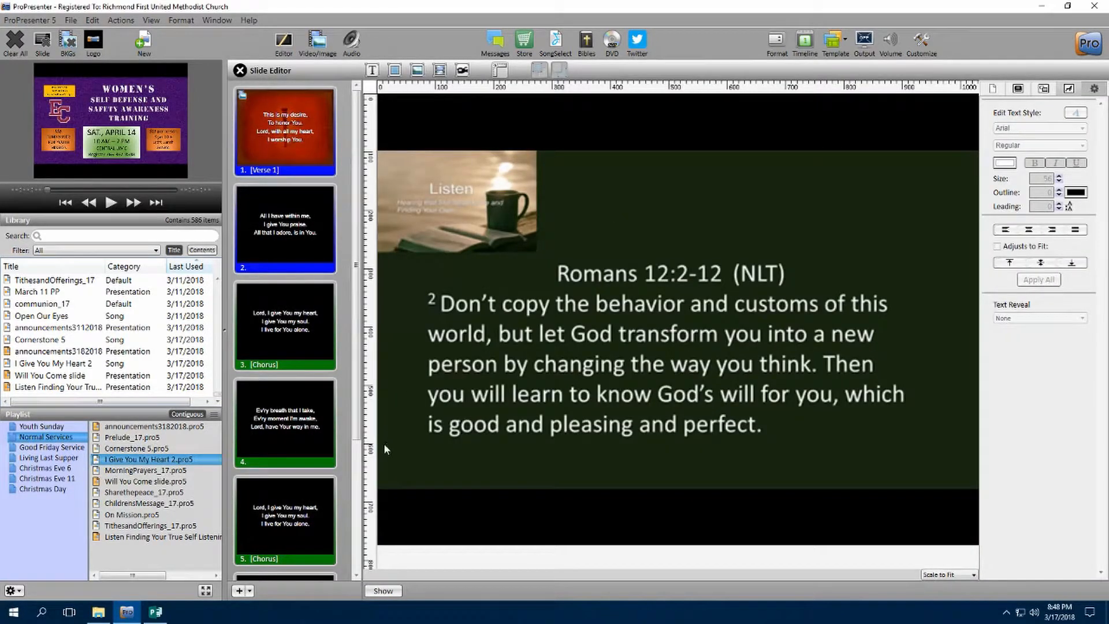
pyautogui.click(241, 71)
pyautogui.rightClick(717, 521)
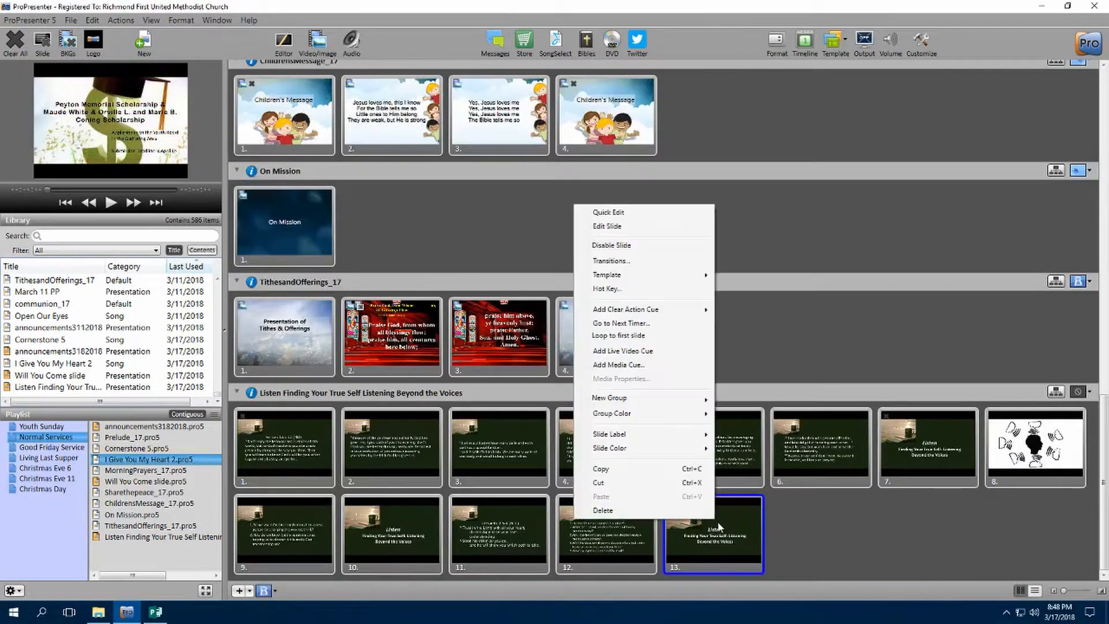
pyautogui.click(615, 227)
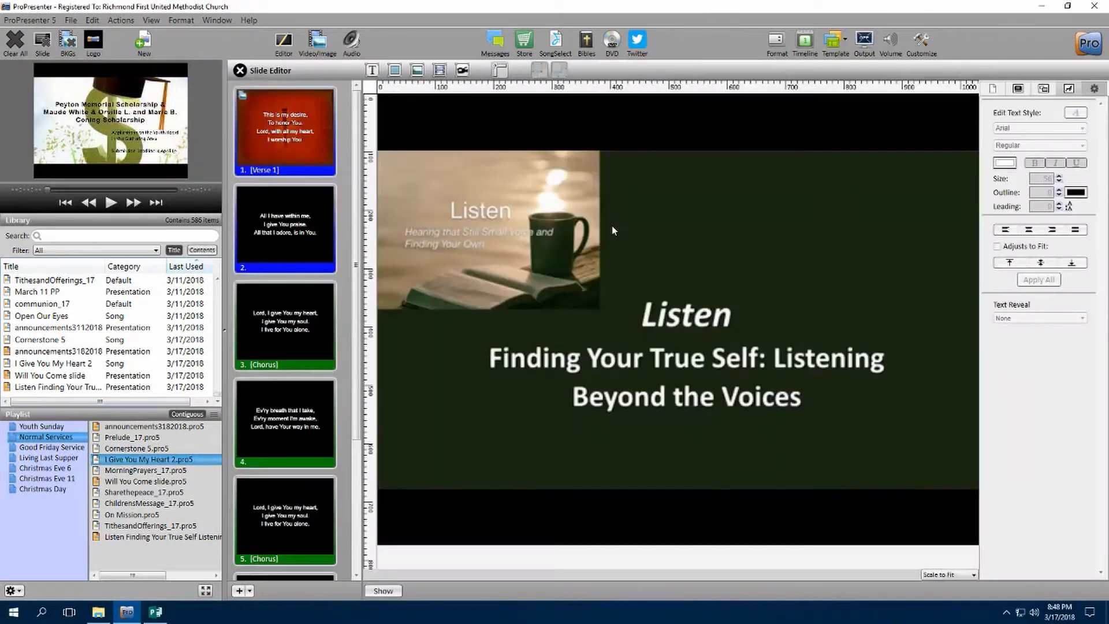
pyautogui.click(240, 70)
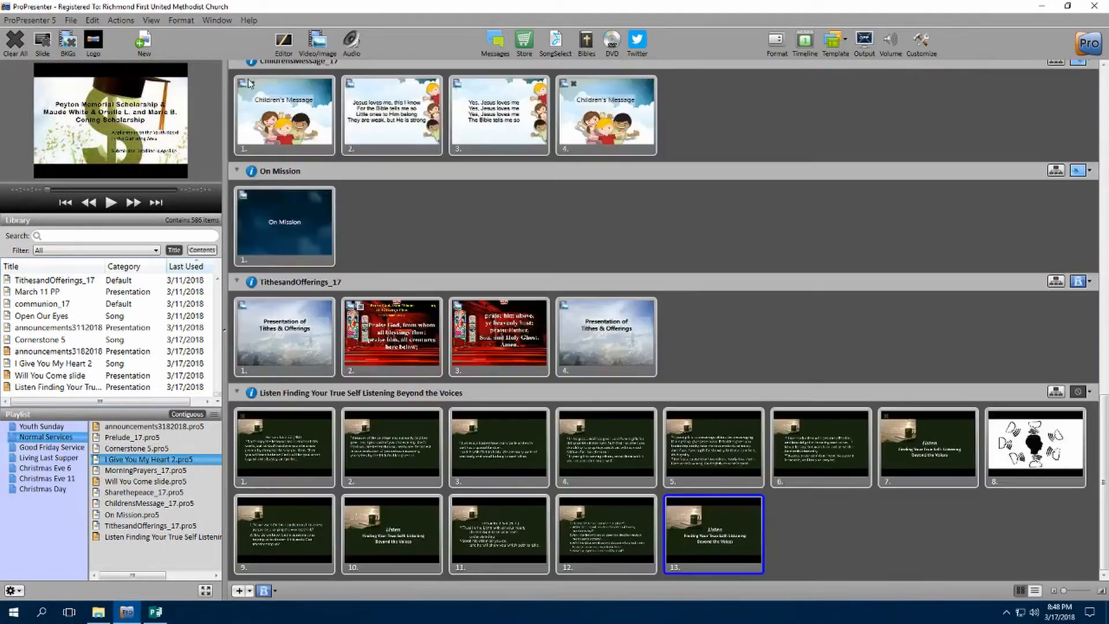
pyautogui.click(792, 528)
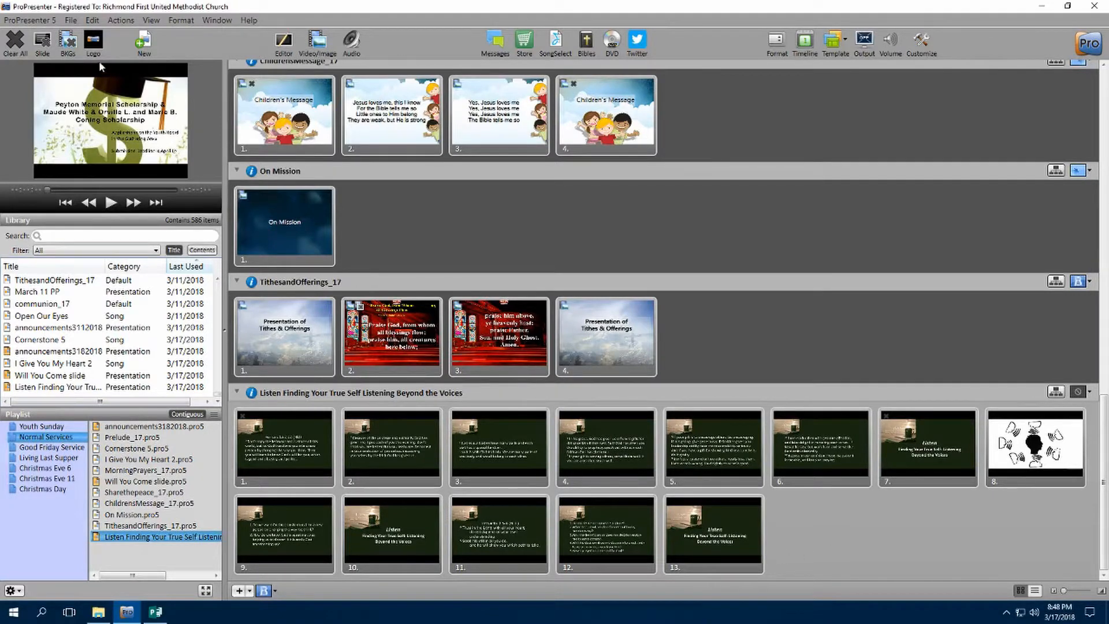
# Step: Save all changes, quit and relaunch ProPresenter, and dismiss the update notice and Information Center to return to the playlist
pyautogui.click(71, 20)
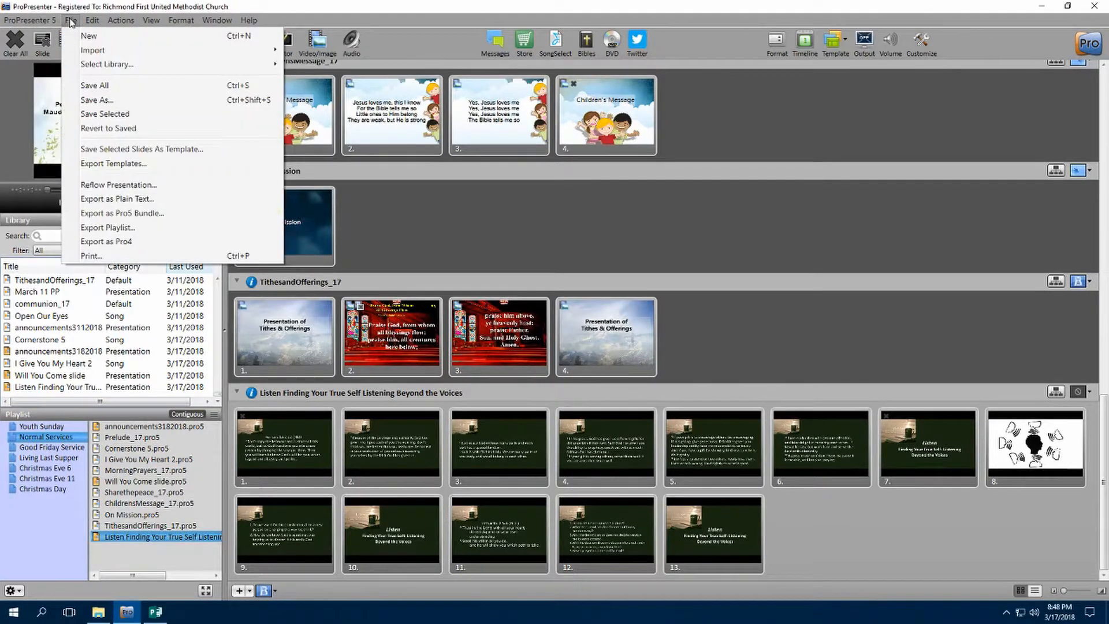
pyautogui.click(121, 86)
pyautogui.click(1094, 7)
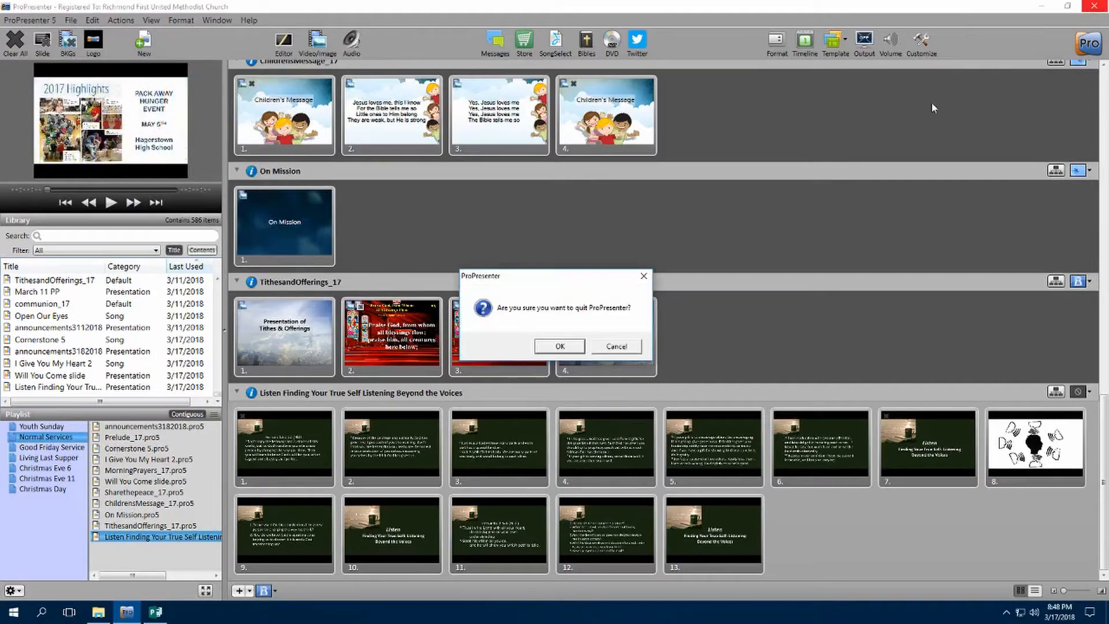
pyautogui.click(564, 345)
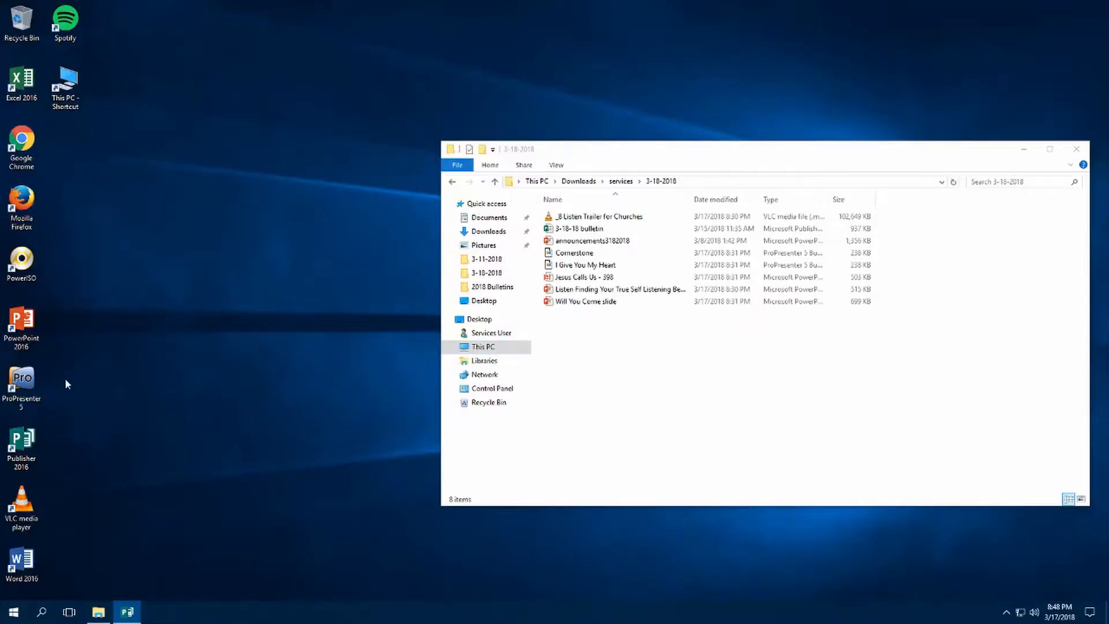
pyautogui.click(19, 382)
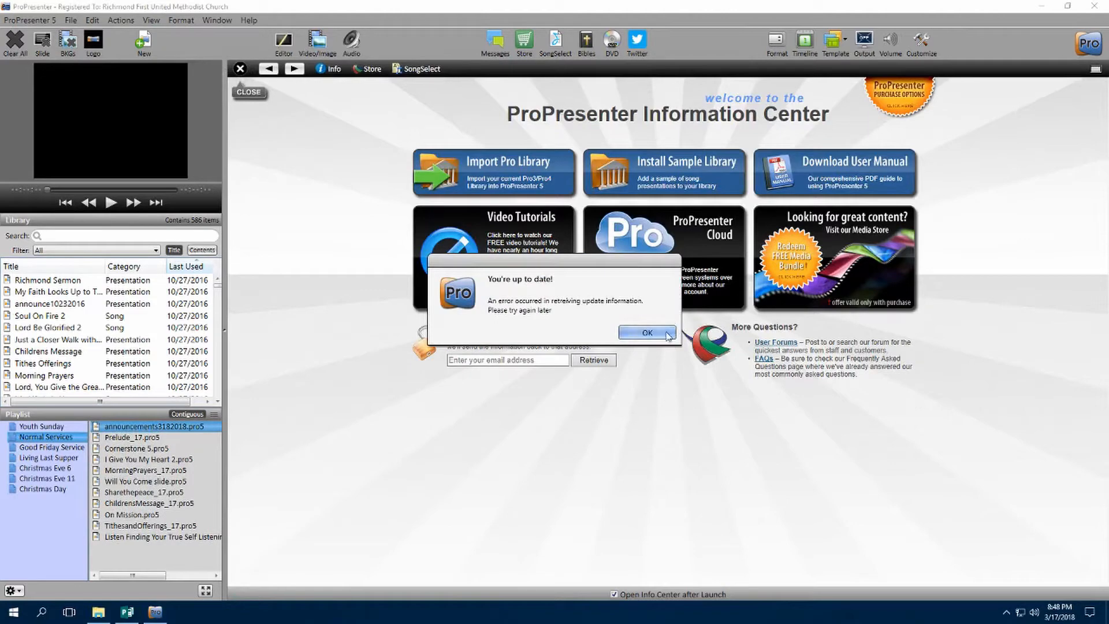
pyautogui.click(667, 333)
pyautogui.click(240, 69)
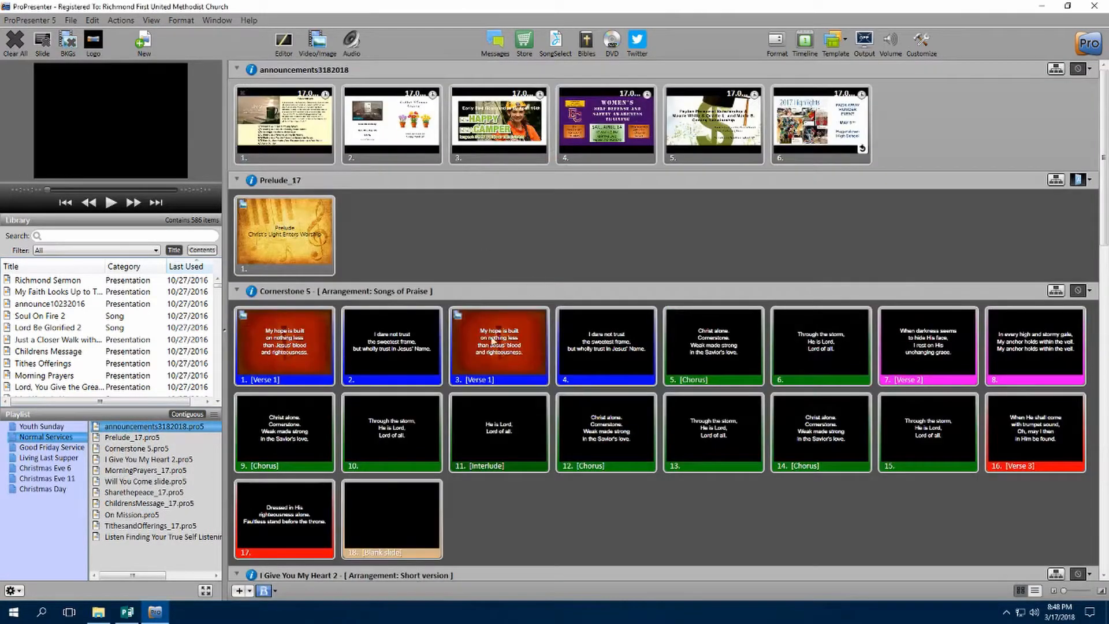
# Step: Add a new slide after slide 13 of the Listen Finding Your True Self presentation and delete its placeholder text box
pyautogui.moveTo(1099, 192); pyautogui.dragTo(1102, 523)
pyautogui.rightClick(691, 542)
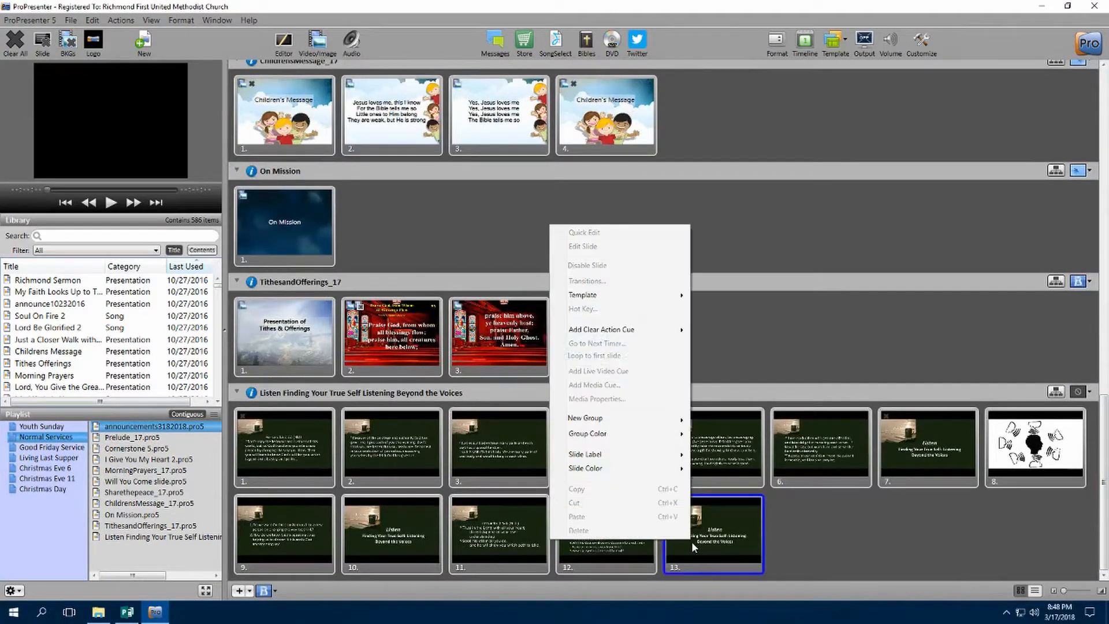
pyautogui.click(598, 250)
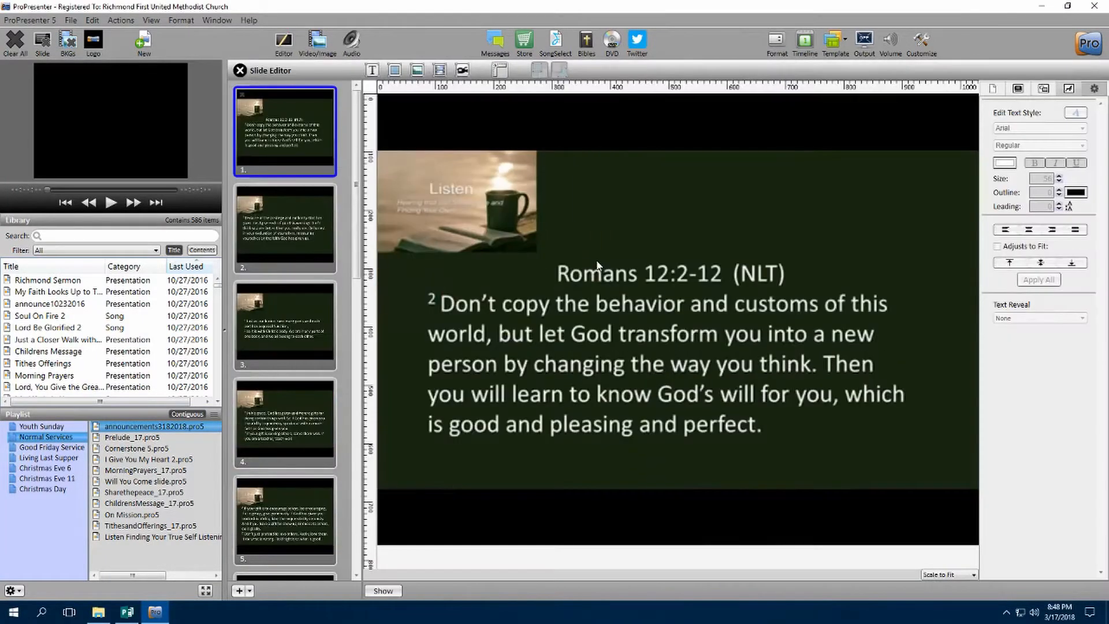
pyautogui.scroll(-8, 318, 384)
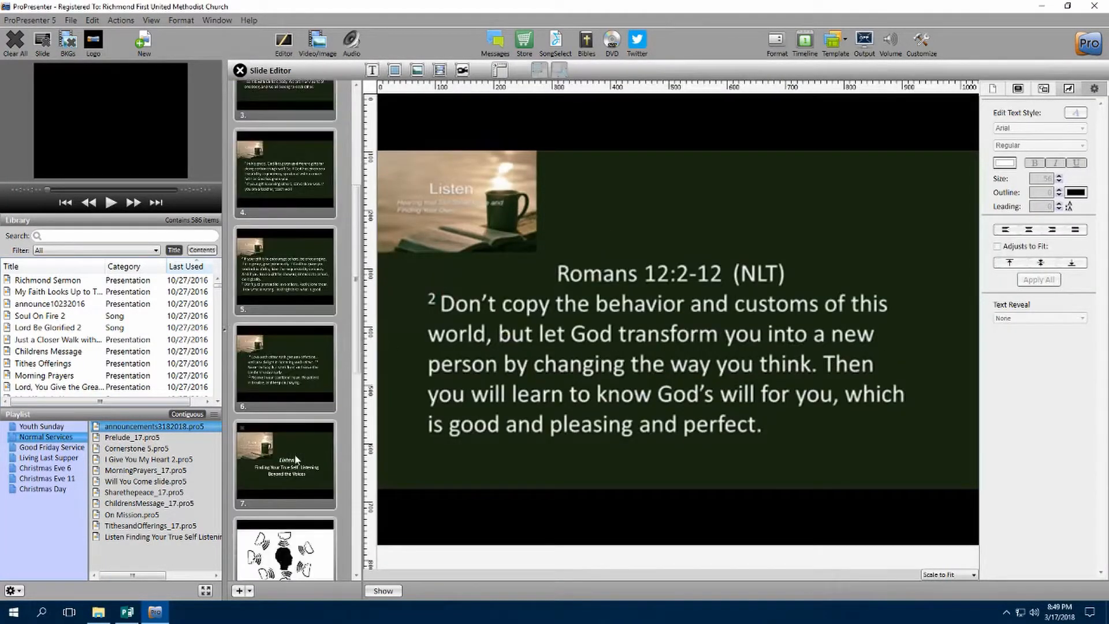
pyautogui.scroll(-5, 296, 455)
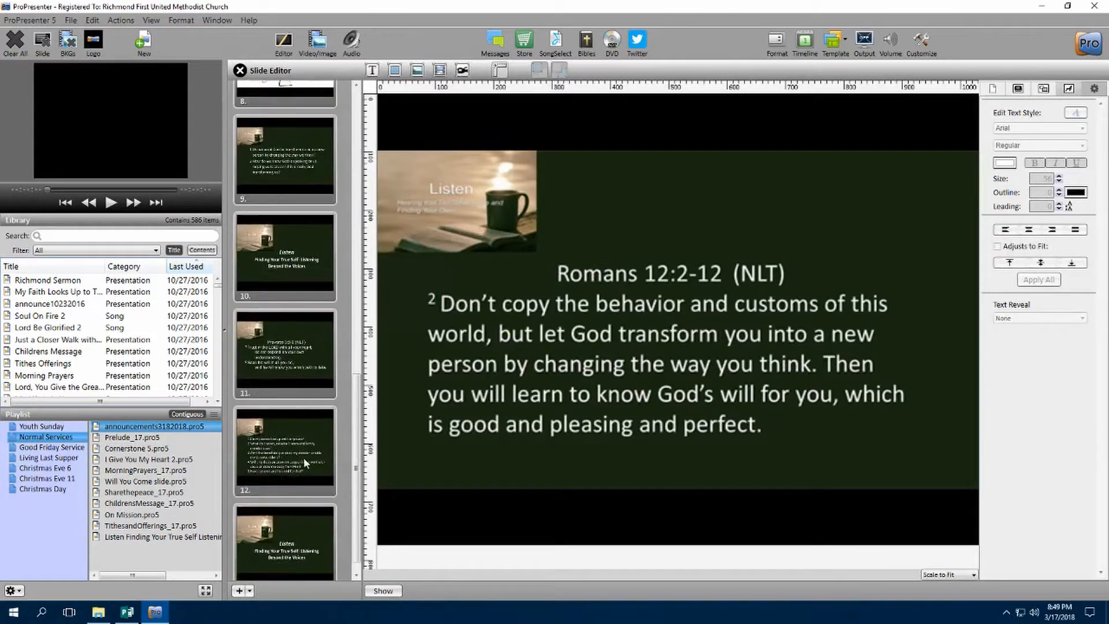
pyautogui.click(300, 535)
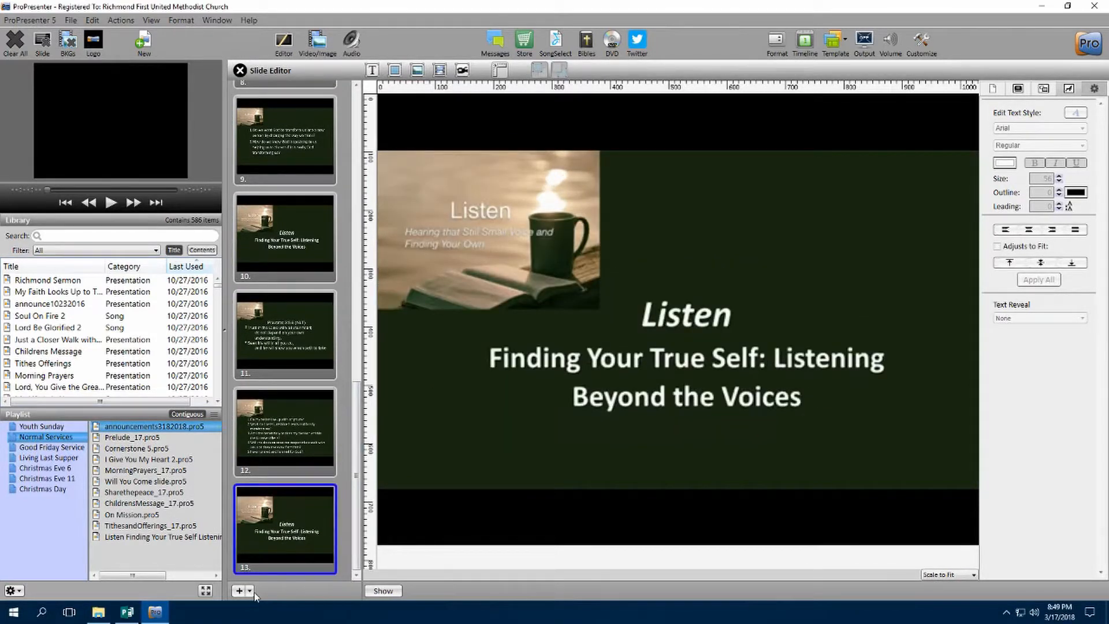
pyautogui.click(240, 591)
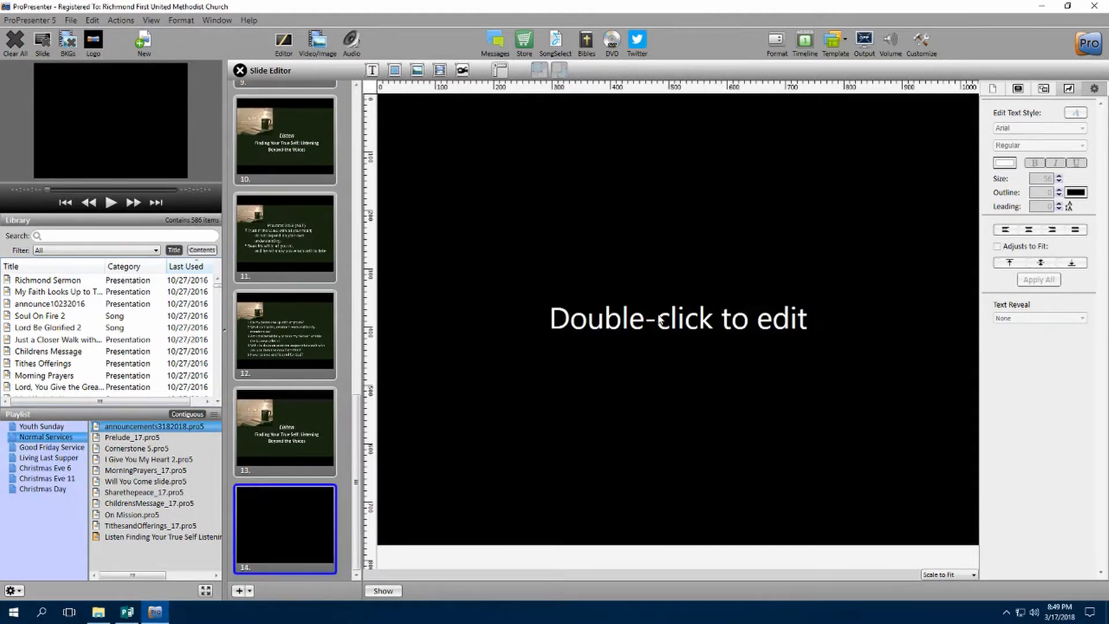
pyautogui.click(660, 322)
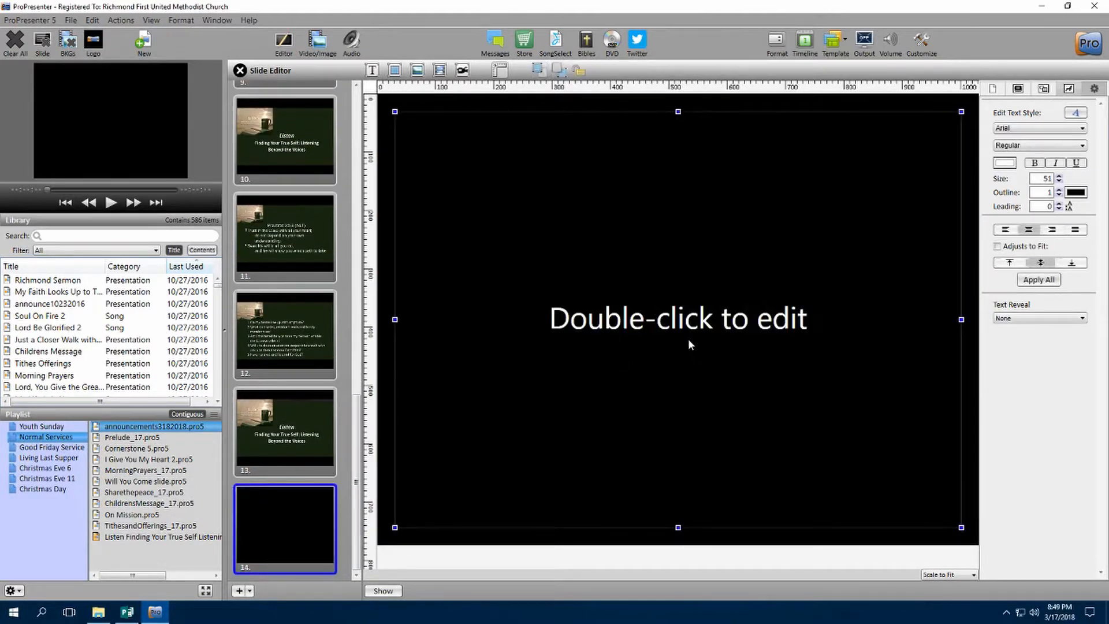
pyautogui.press('Delete')
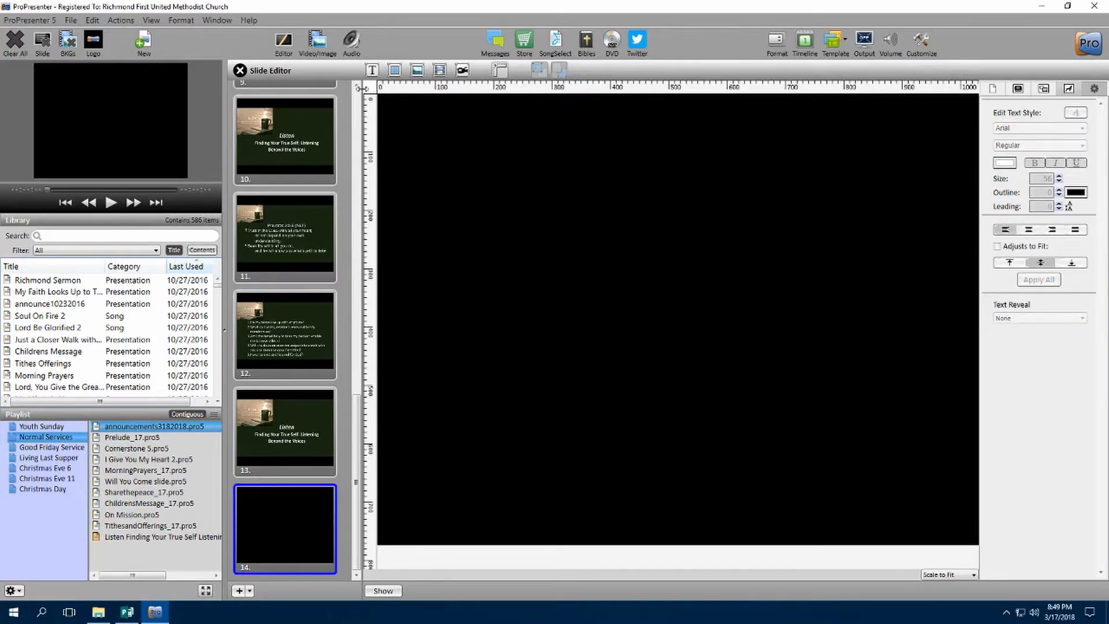
# Step: Import the _8 Listen Trailer for Churches video into the Backgrounds media bin and place it on the blank slide 14
pyautogui.click(321, 54)
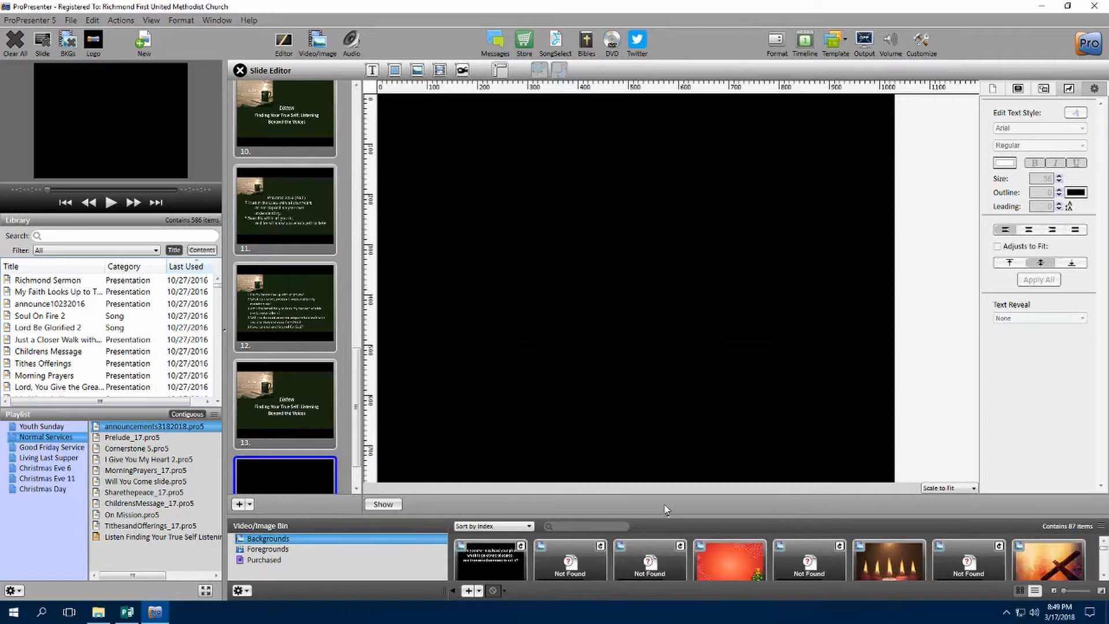
pyautogui.moveTo(667, 511); pyautogui.dragTo(669, 423)
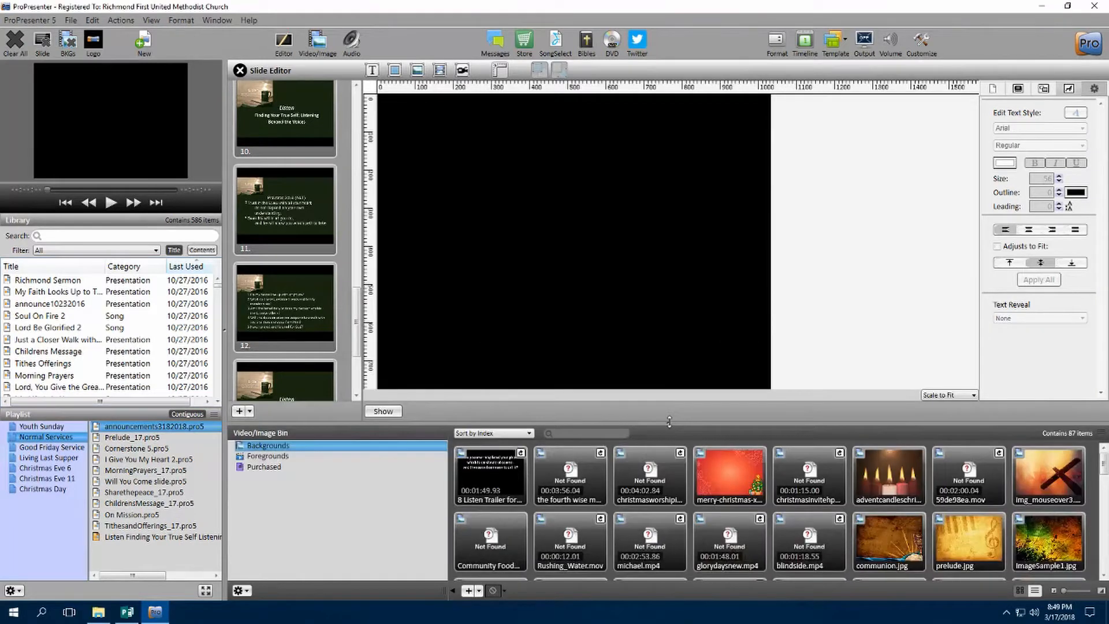
pyautogui.click(467, 591)
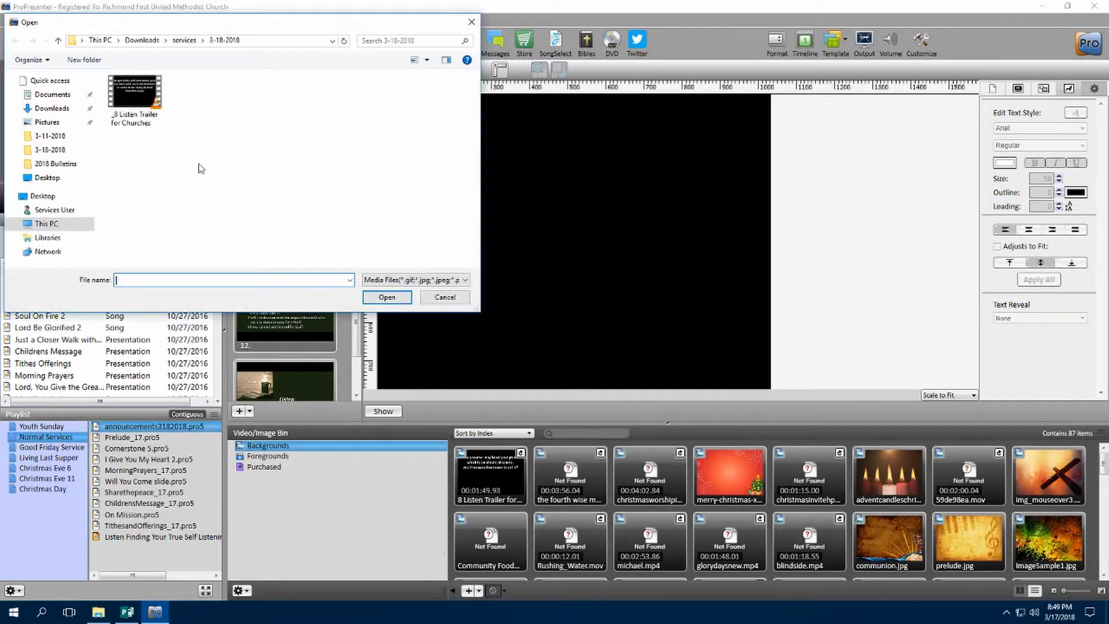
pyautogui.click(136, 91)
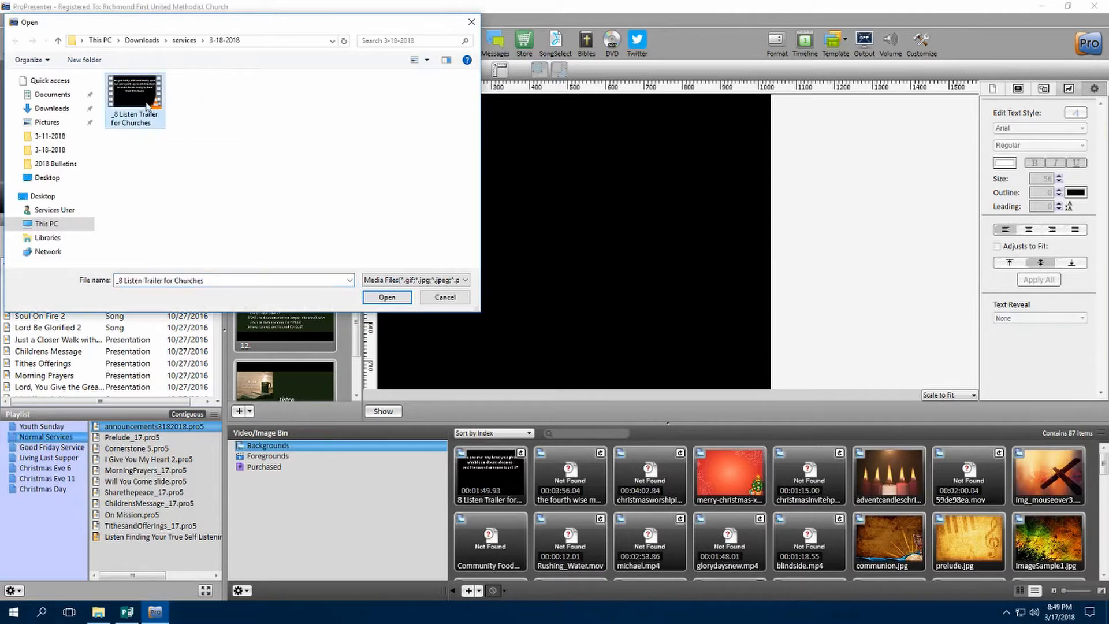
pyautogui.click(396, 298)
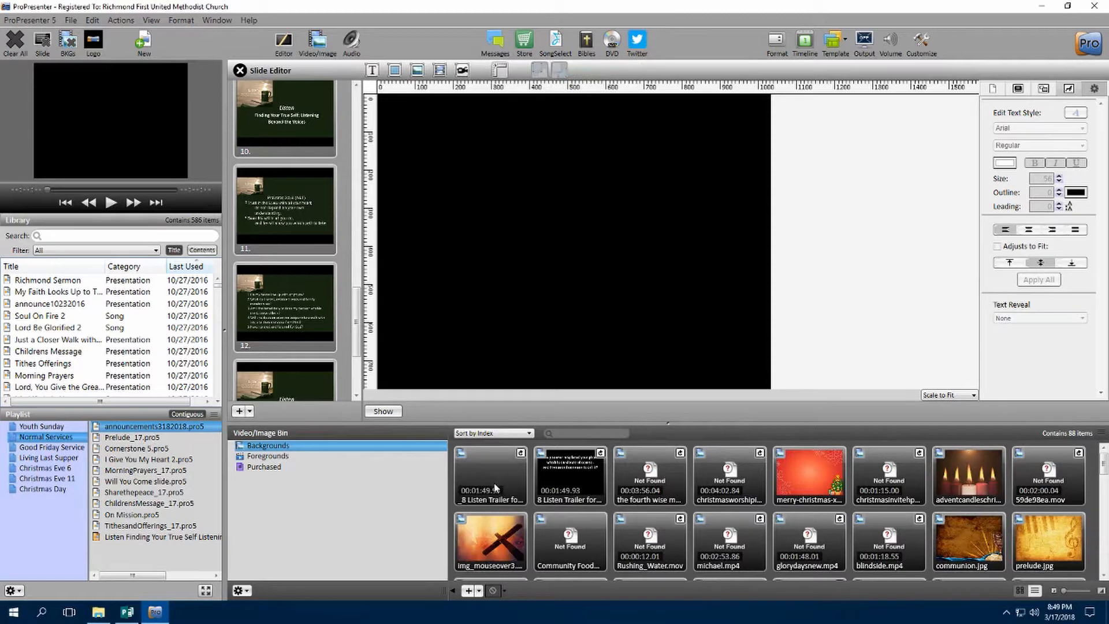
pyautogui.moveTo(488, 479); pyautogui.dragTo(516, 268)
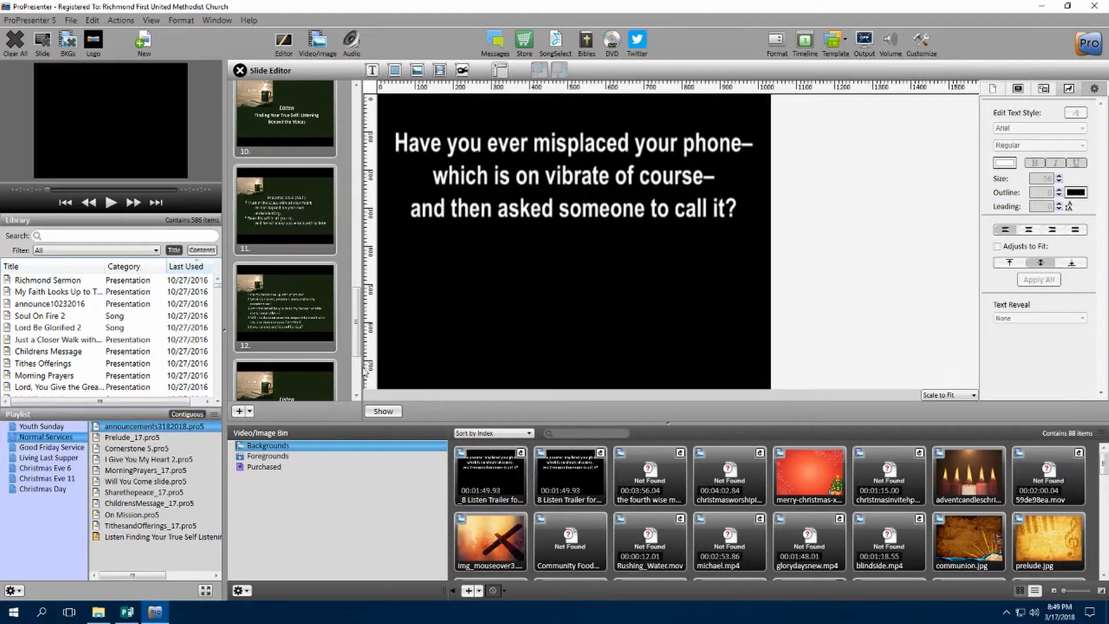
pyautogui.click(317, 41)
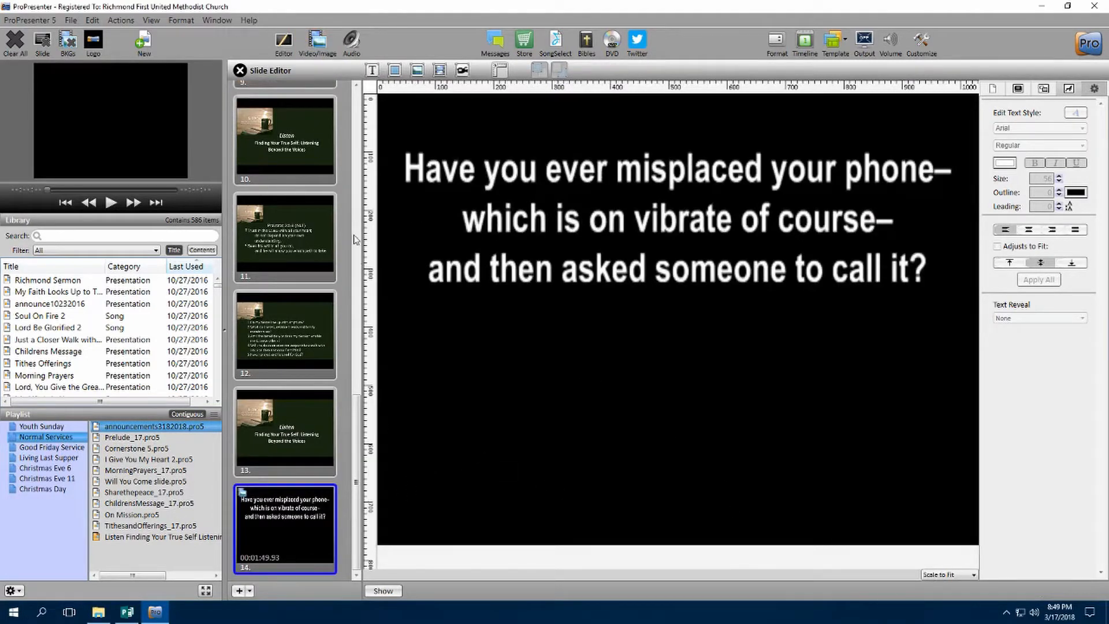
# Step: Add a Clear All action cue to the trailer video slide and close the Slide Editor
pyautogui.rightClick(261, 509)
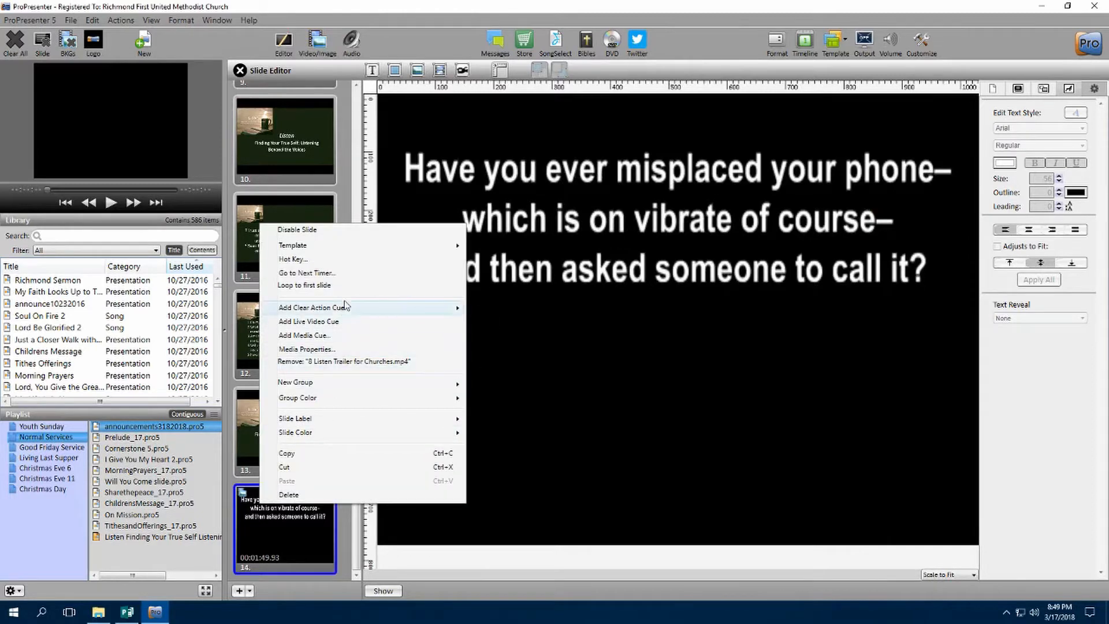
pyautogui.moveTo(381, 307)
pyautogui.click(528, 307)
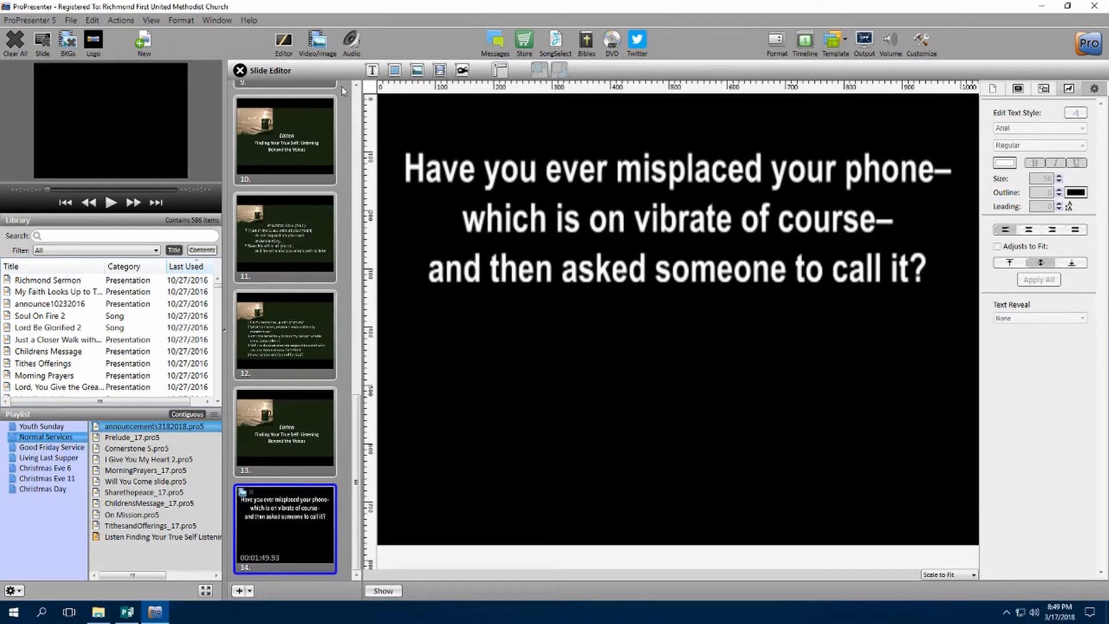
pyautogui.click(240, 70)
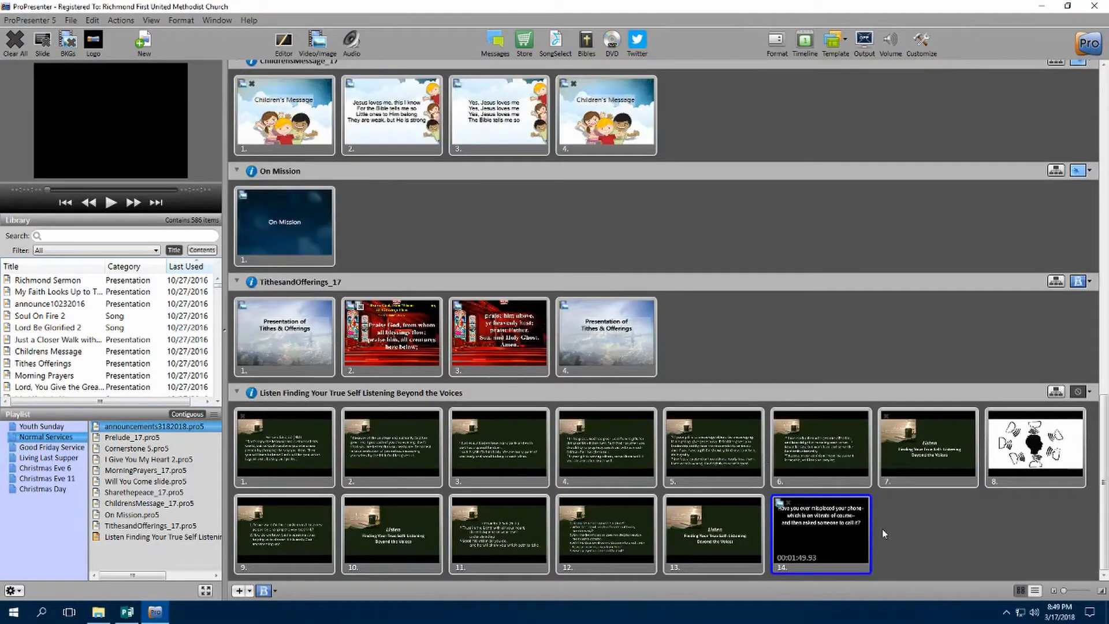
# Step: Check the closing hymn in the bulletin, import the Jesus Calls Us - 398 PowerPoint as JPEG images, and place it last in the playlist
pyautogui.click(127, 611)
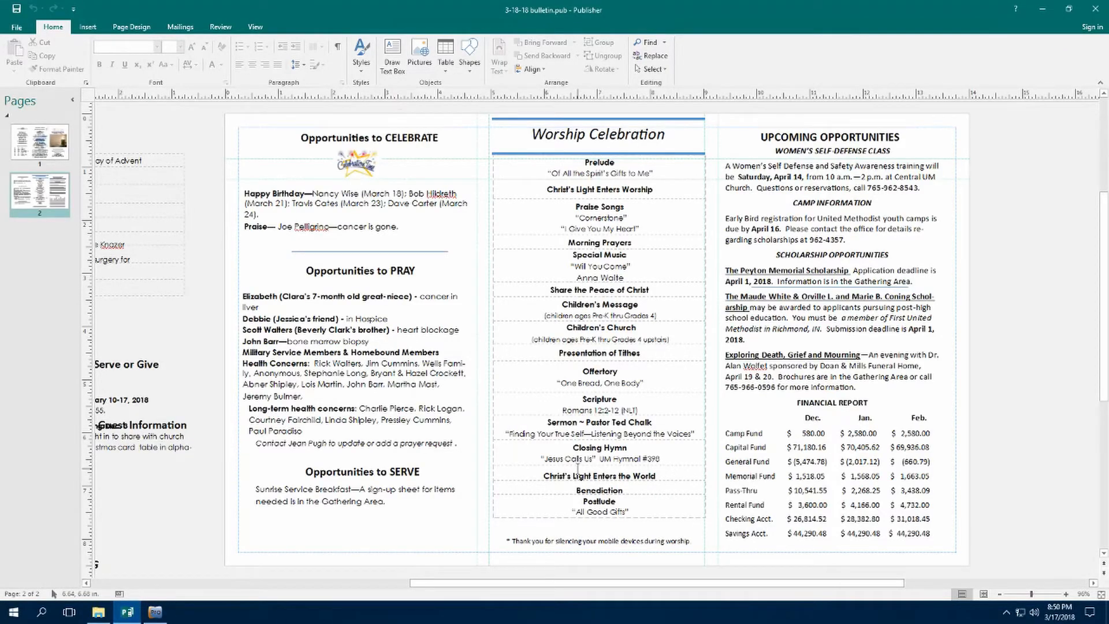
pyautogui.click(1043, 8)
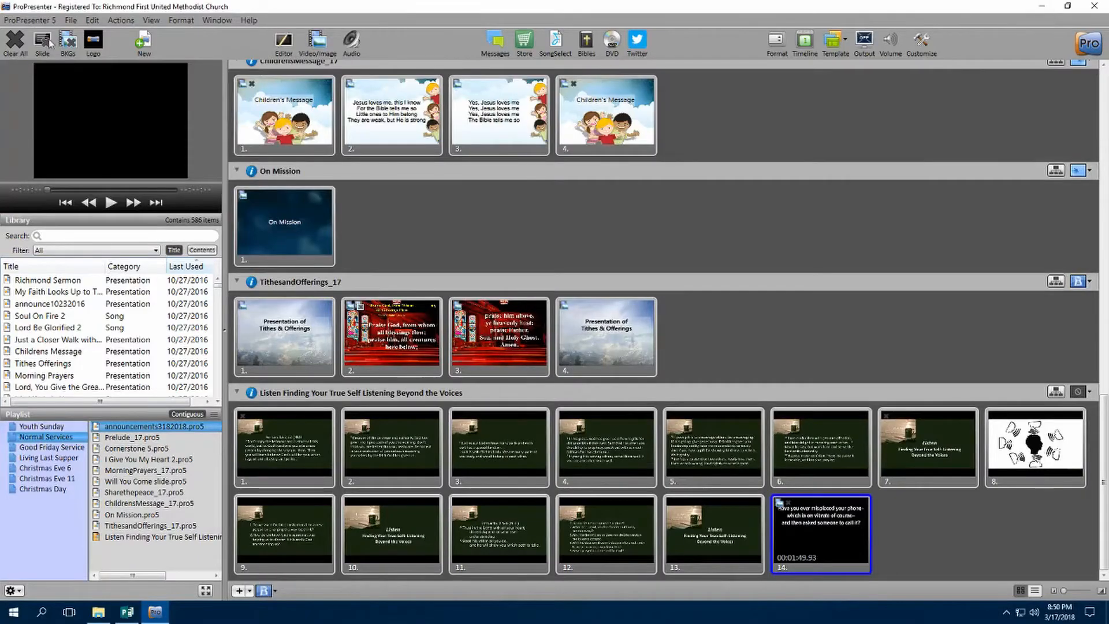
pyautogui.click(70, 20)
pyautogui.moveTo(91, 52)
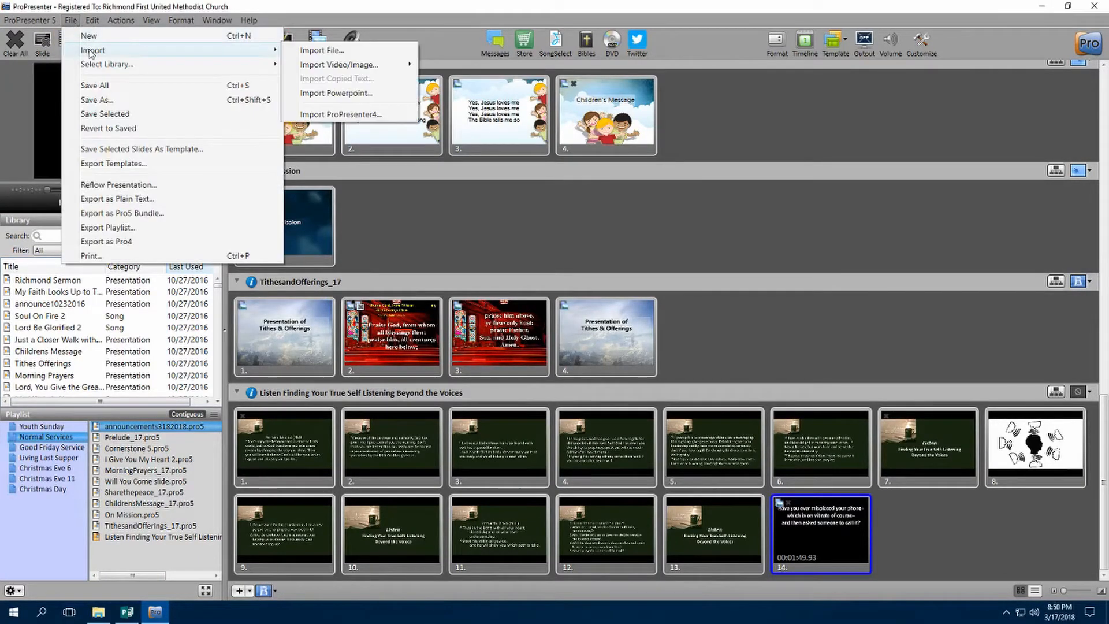
pyautogui.click(334, 94)
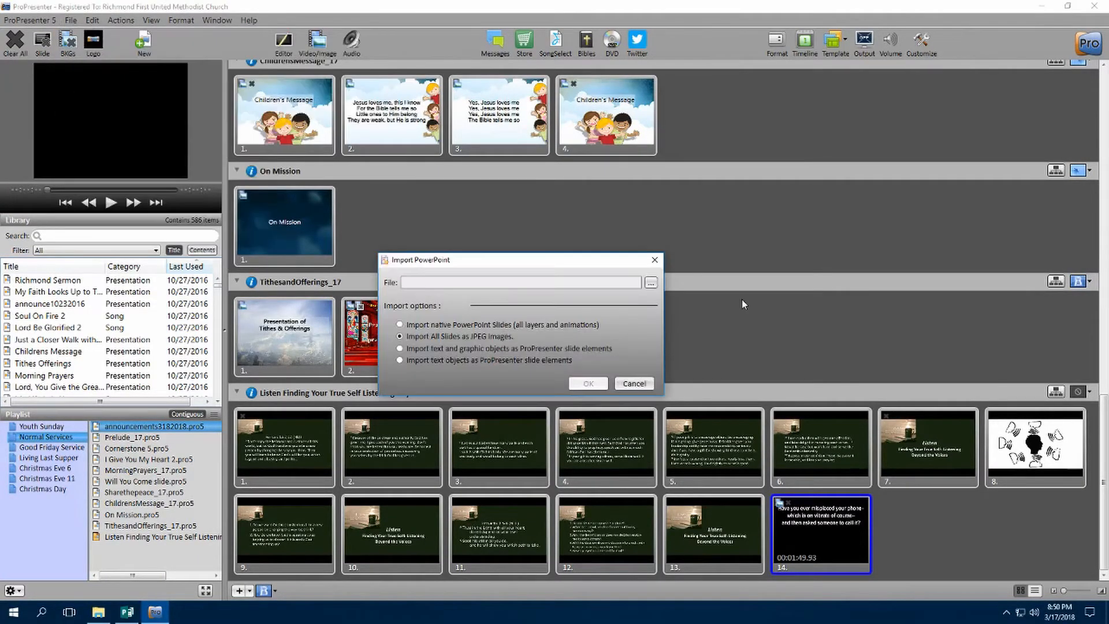
pyautogui.click(651, 282)
pyautogui.click(523, 360)
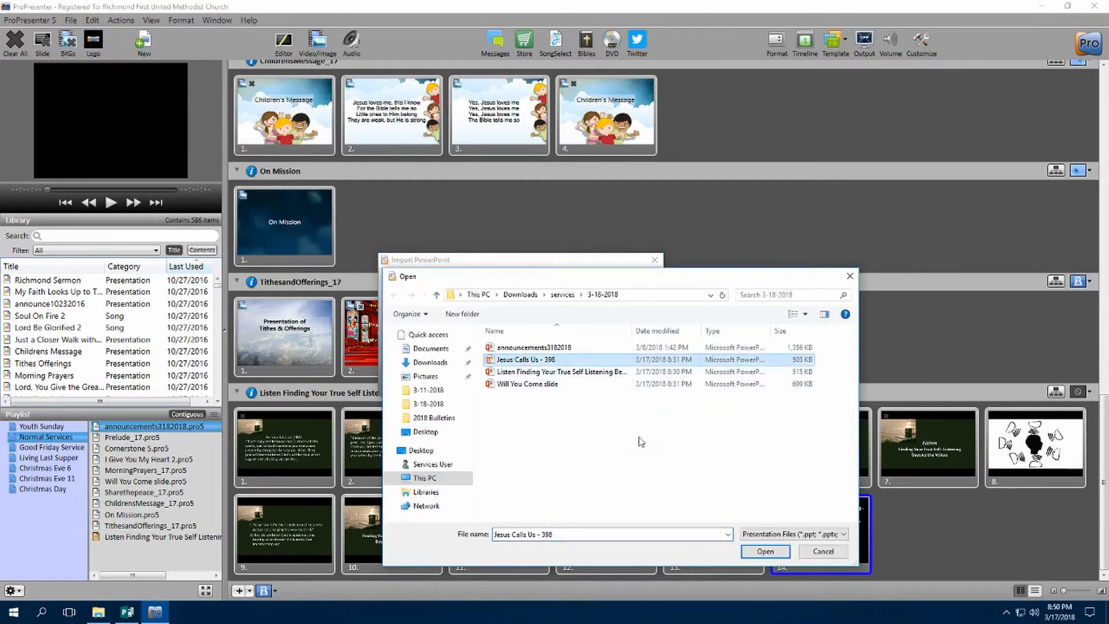
pyautogui.click(765, 551)
pyautogui.click(589, 383)
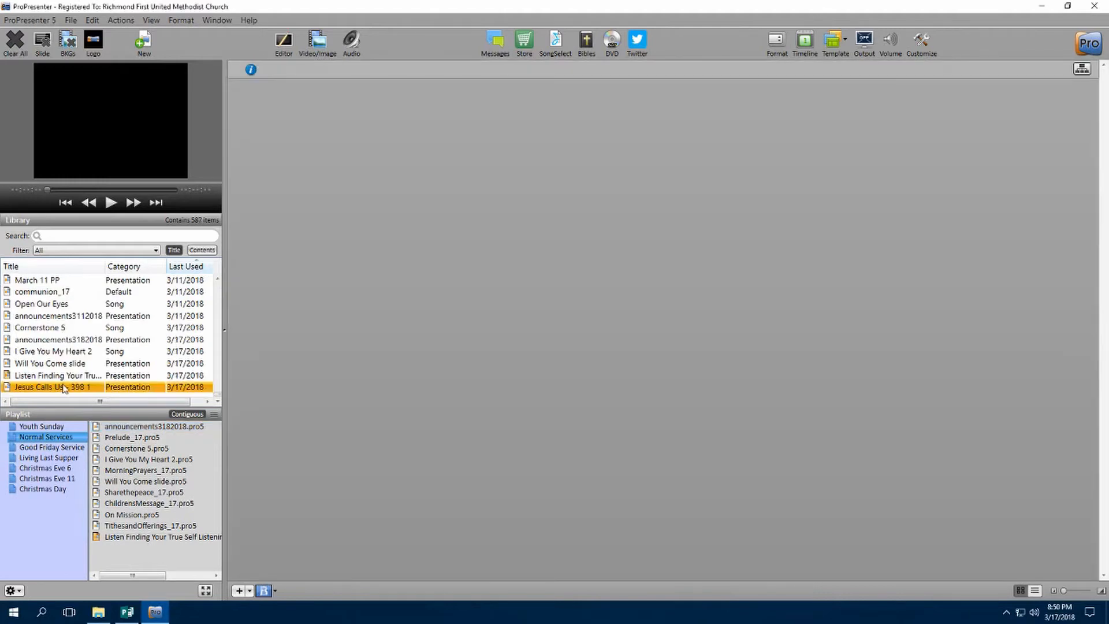
pyautogui.click(64, 389)
pyautogui.moveTo(64, 388); pyautogui.dragTo(211, 551)
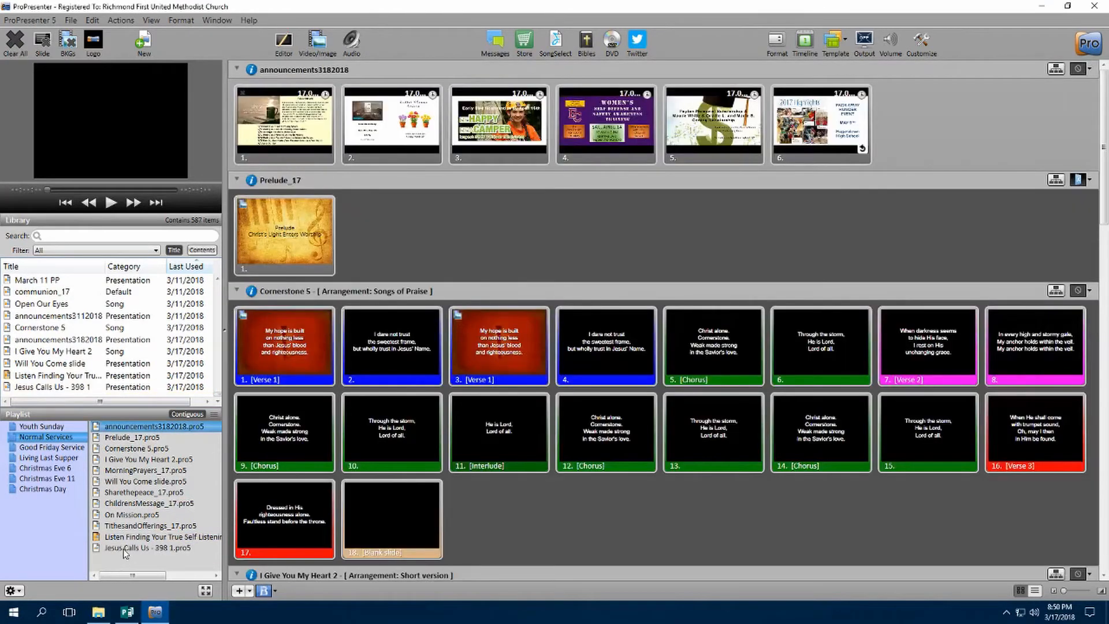
# Step: Add a Clear All action cue to slide 1 of the Jesus Calls Us presentation
pyautogui.click(123, 548)
pyautogui.rightClick(280, 450)
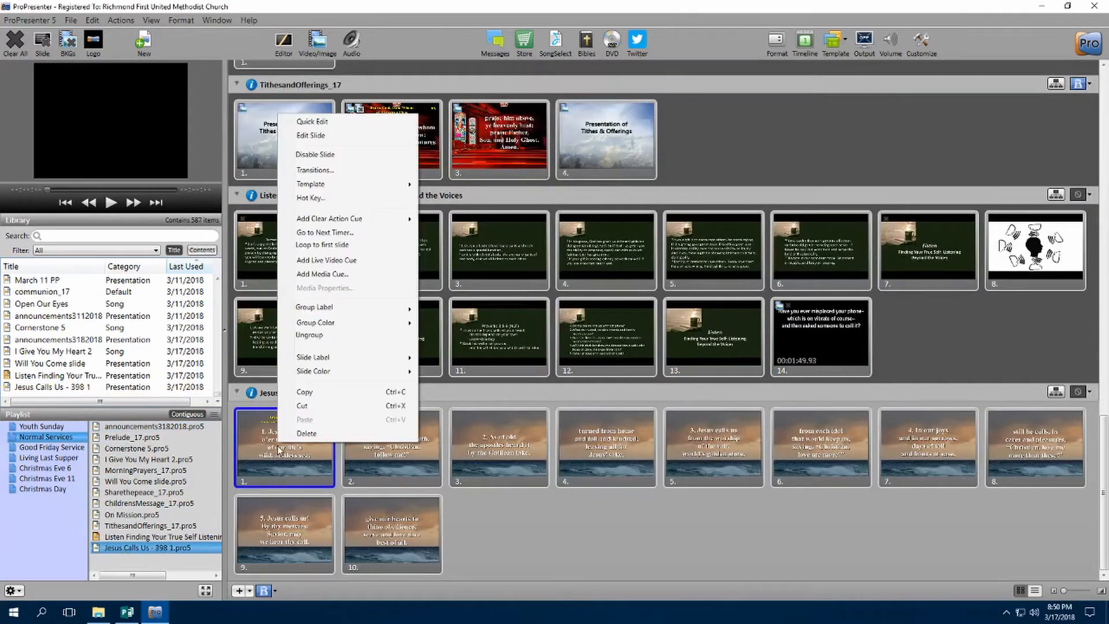
pyautogui.moveTo(384, 220)
pyautogui.click(437, 220)
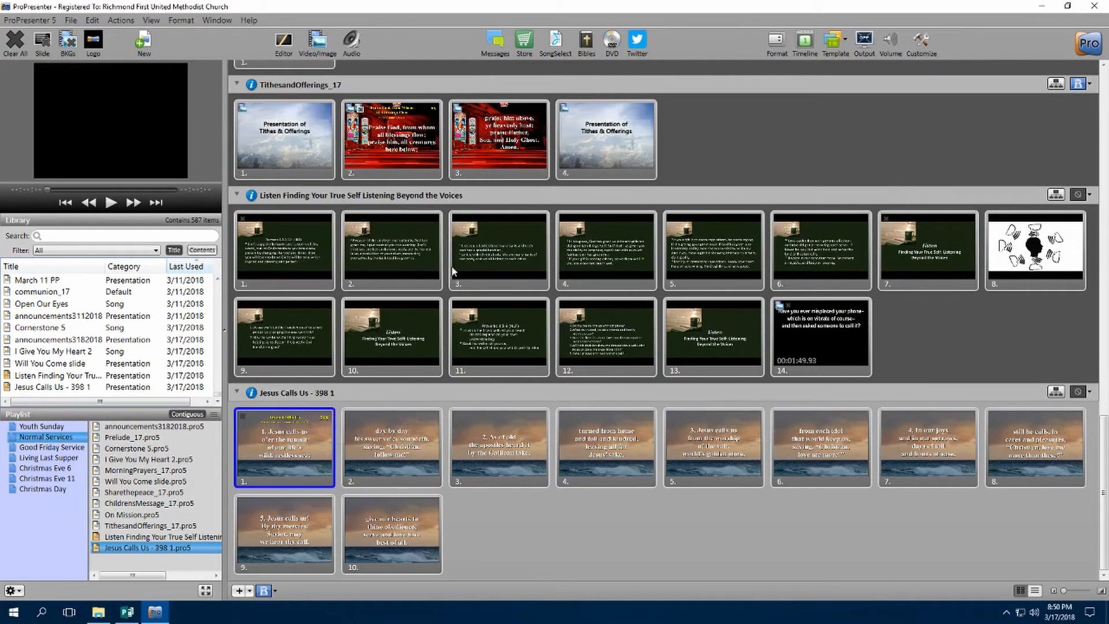
# Step: Save all playlist changes and quit ProPresenter
pyautogui.click(73, 21)
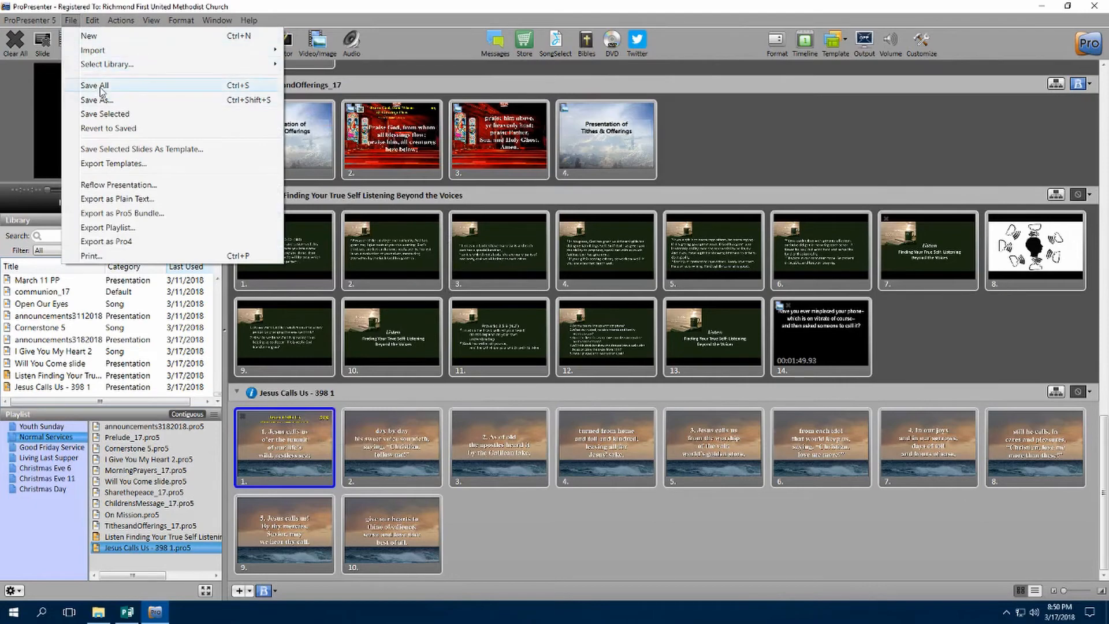
pyautogui.click(102, 90)
pyautogui.moveTo(1103, 427); pyautogui.dragTo(1104, 77)
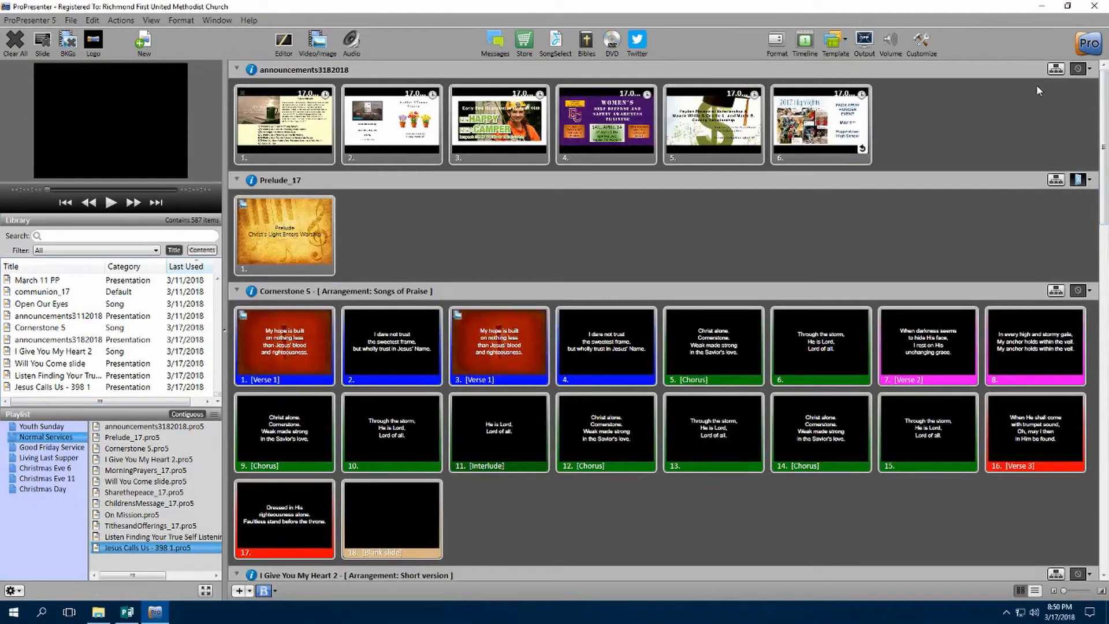
pyautogui.click(1096, 9)
pyautogui.click(575, 348)
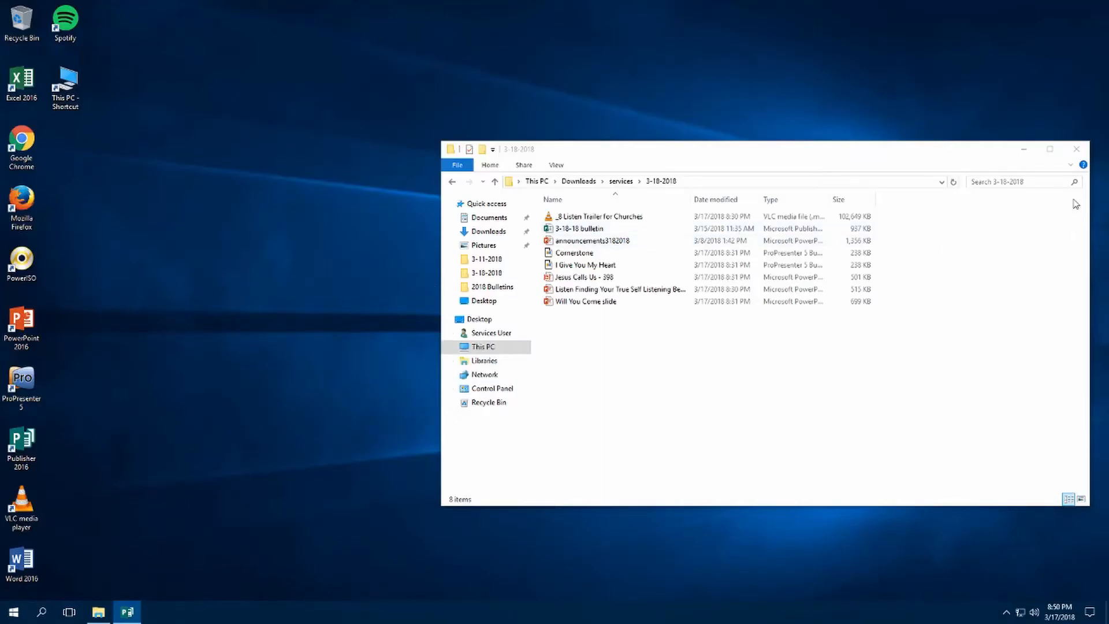
# Step: Close the 3-18-2018 folder window and the 3-18-18 bulletin in Publisher without saving its changes
pyautogui.click(1077, 149)
pyautogui.click(1078, 150)
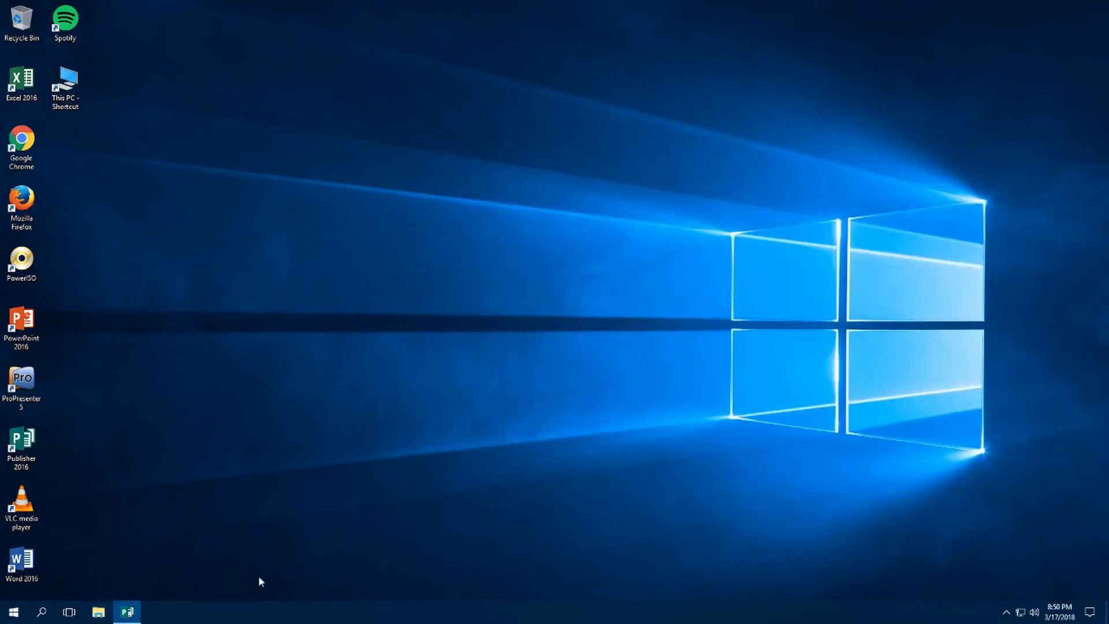
pyautogui.click(127, 612)
pyautogui.click(1091, 8)
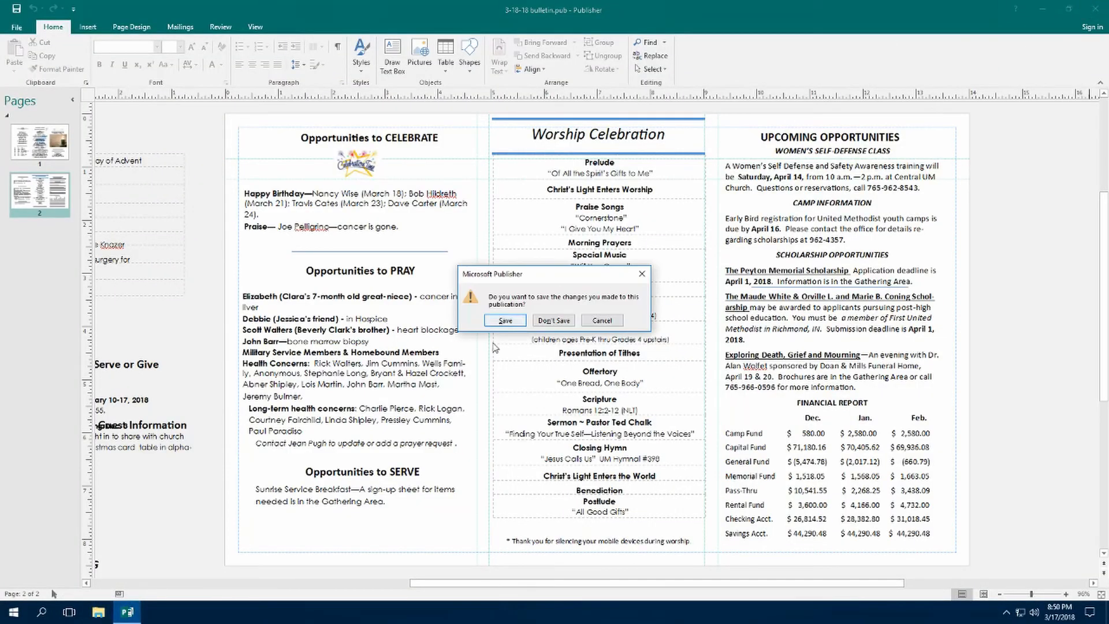
pyautogui.click(554, 321)
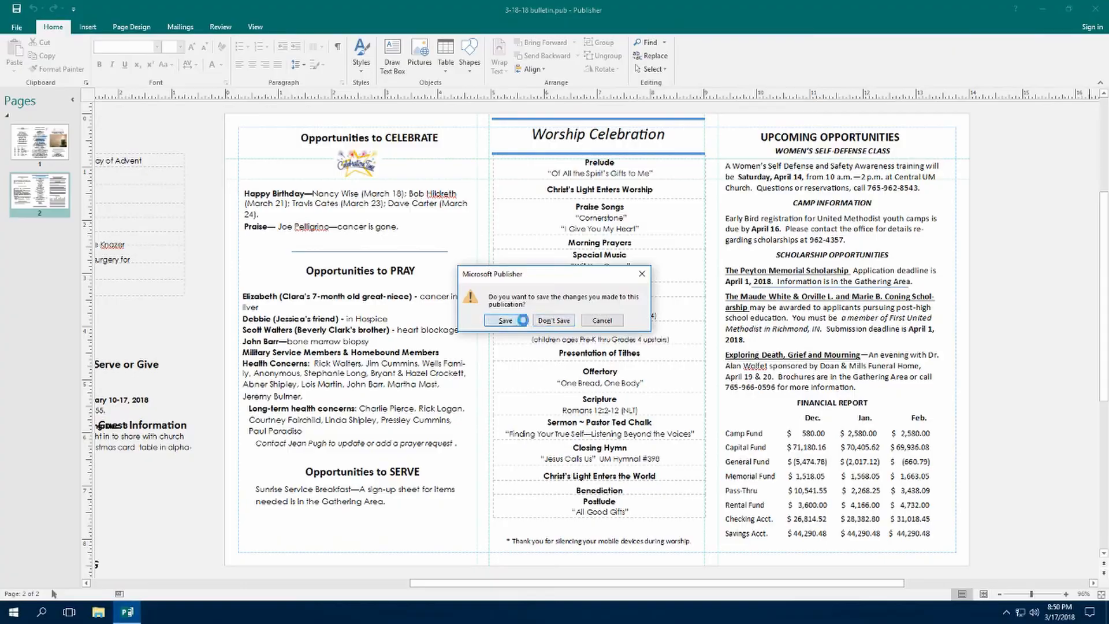